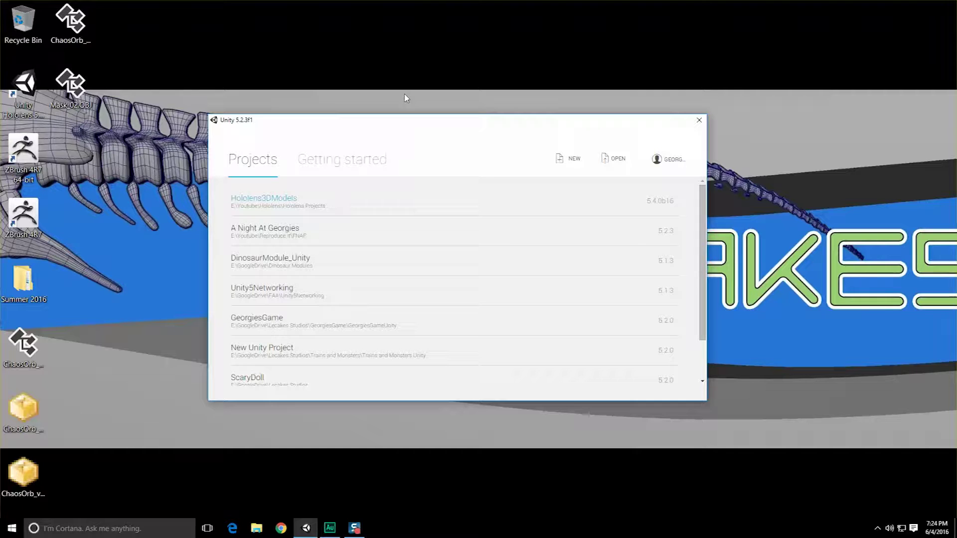
# Open the A Night At Georgies project from the recent projects list
pyautogui.click(306, 228)
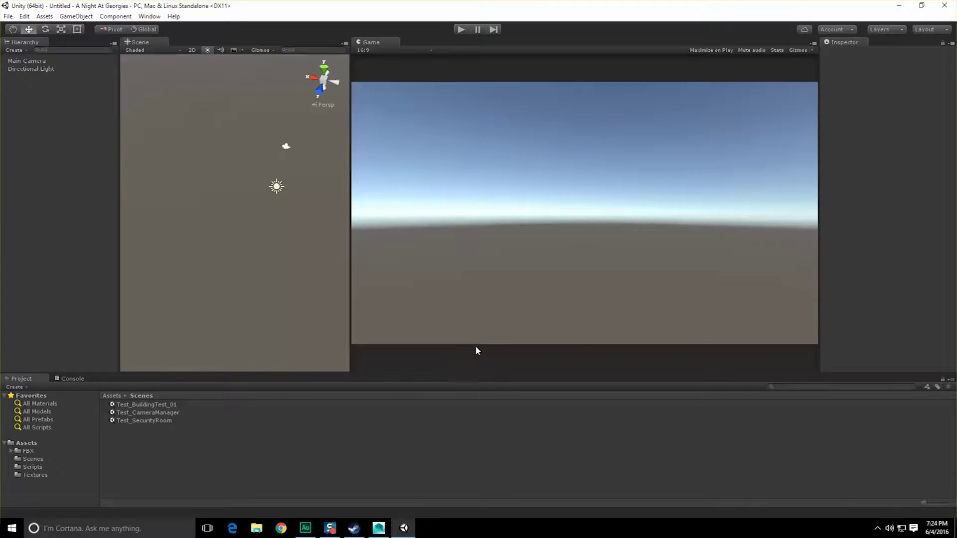
# Switch to Maya LT and open the scene SecurityRoom_Items_01.mlt
pyautogui.click(379, 528)
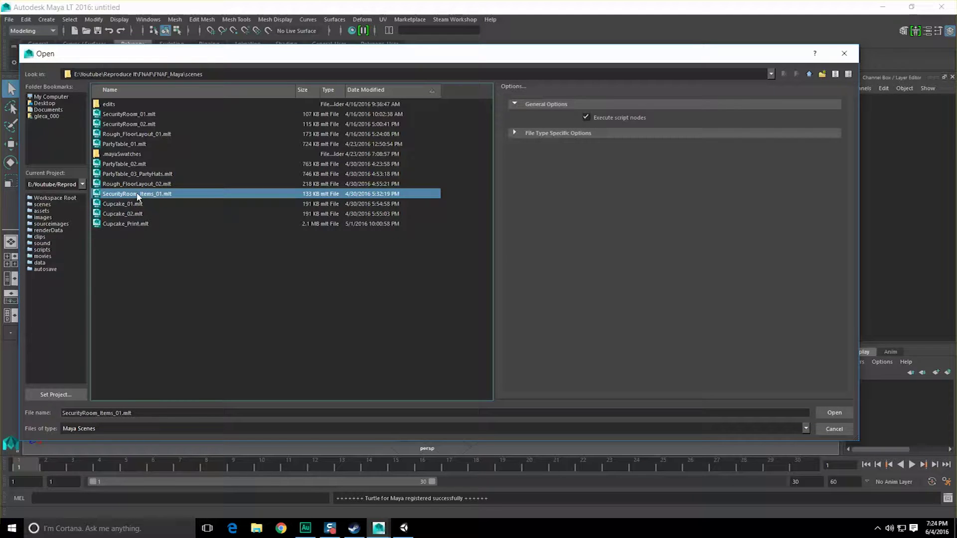
pyautogui.click(137, 186)
pyautogui.doubleClick(139, 193)
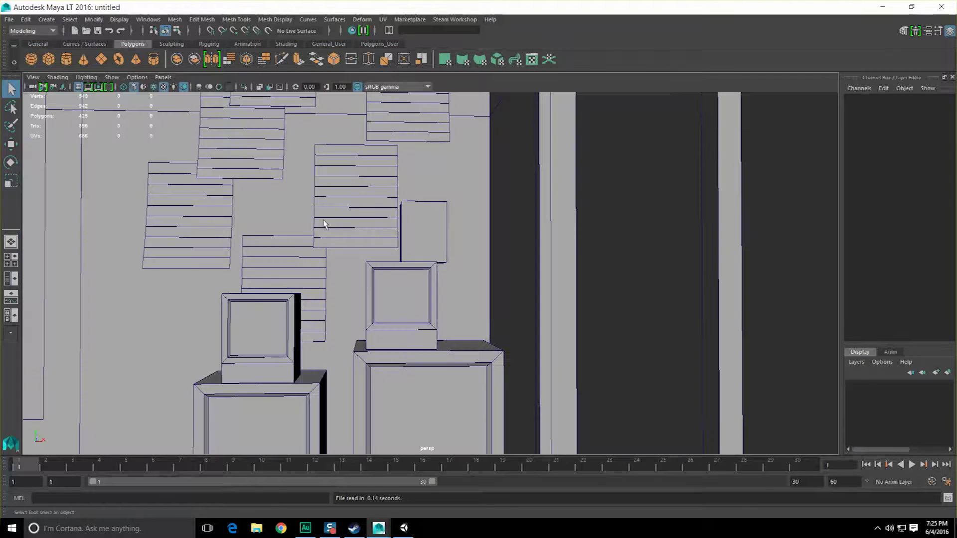
# Show all hidden objects in the security room scene and bring the whole room into view
pyautogui.scroll(-8, 425, 315)
pyautogui.scroll(-3, 429, 314)
pyautogui.keyDown('alt'); pyautogui.moveTo(438, 282); pyautogui.dragTo(391, 301); pyautogui.keyUp('alt')
pyautogui.click(119, 20)
pyautogui.moveTo(149, 92)
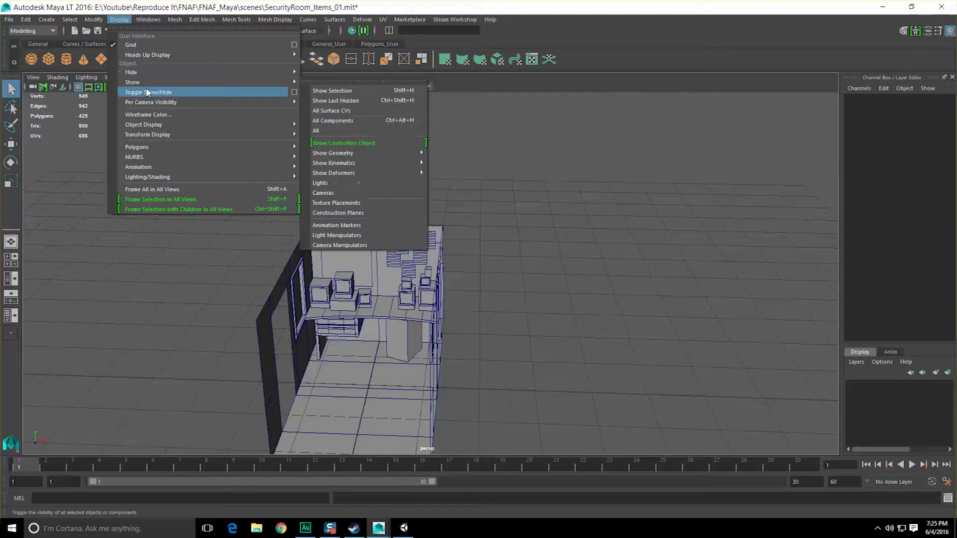
pyautogui.click(322, 131)
pyautogui.keyDown('alt'); pyautogui.moveTo(342, 239); pyautogui.dragTo(365, 190, button='middle'); pyautogui.keyUp('alt')
# Examine the six paper planes on the back wall by selecting each of them in turn
pyautogui.click(517, 205)
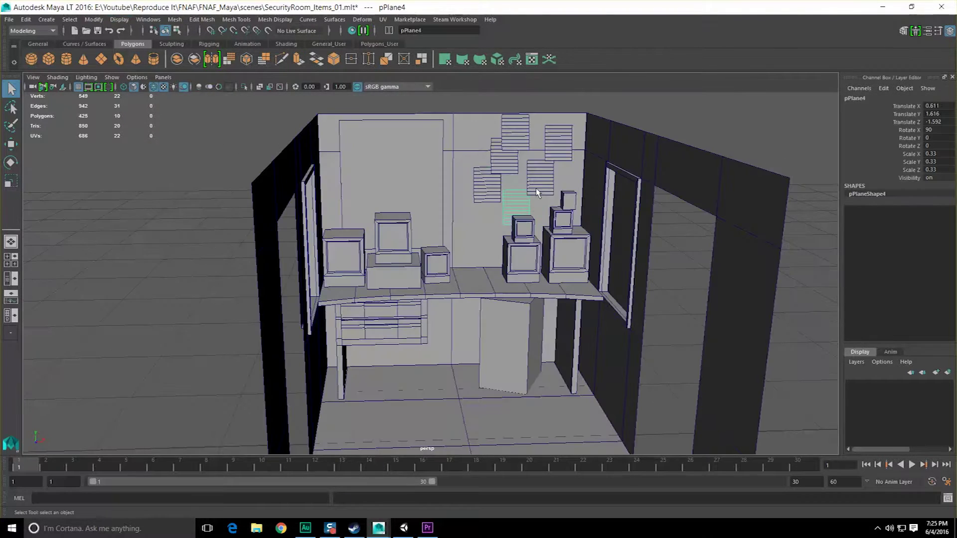
pyautogui.click(538, 183)
pyautogui.click(554, 142)
pyautogui.click(539, 178)
pyautogui.click(518, 208)
pyautogui.click(512, 167)
pyautogui.click(513, 140)
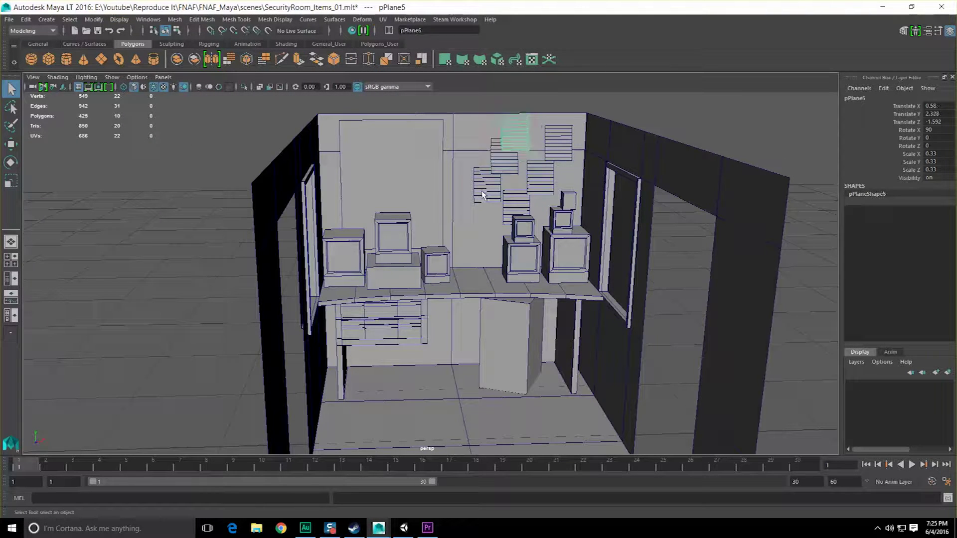
pyautogui.click(484, 192)
pyautogui.click(516, 202)
pyautogui.click(536, 177)
pyautogui.click(553, 143)
pyautogui.click(501, 167)
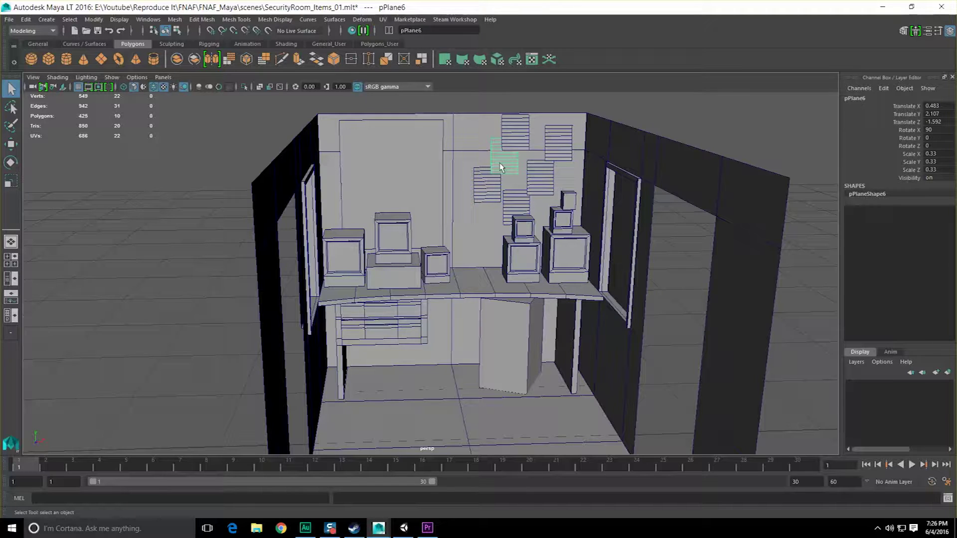
pyautogui.click(490, 185)
pyautogui.click(504, 160)
pyautogui.click(518, 134)
pyautogui.click(557, 145)
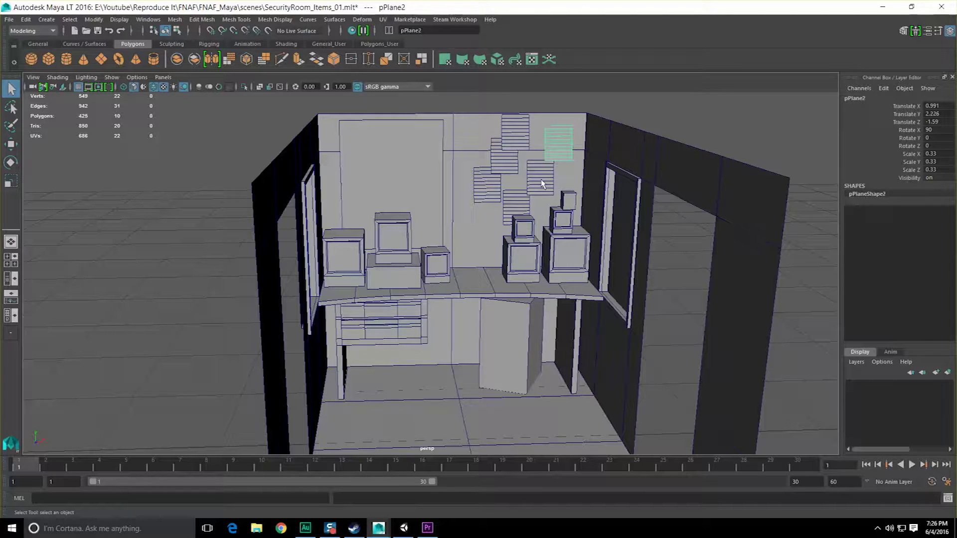
pyautogui.click(542, 182)
pyautogui.click(514, 204)
pyautogui.click(488, 186)
pyautogui.click(505, 160)
pyautogui.click(515, 135)
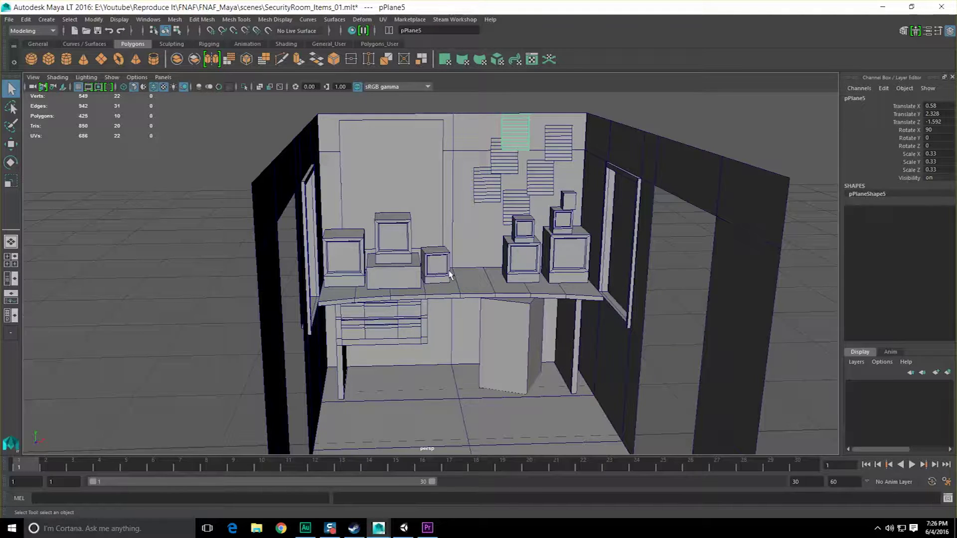
# Examine the two drawers under the desk from several angles, selecting each drawer in turn
pyautogui.click(422, 313)
pyautogui.scroll(5, 411, 334)
pyautogui.keyDown('alt'); pyautogui.moveTo(398, 329); pyautogui.dragTo(474, 222, button='middle'); pyautogui.keyUp('alt')
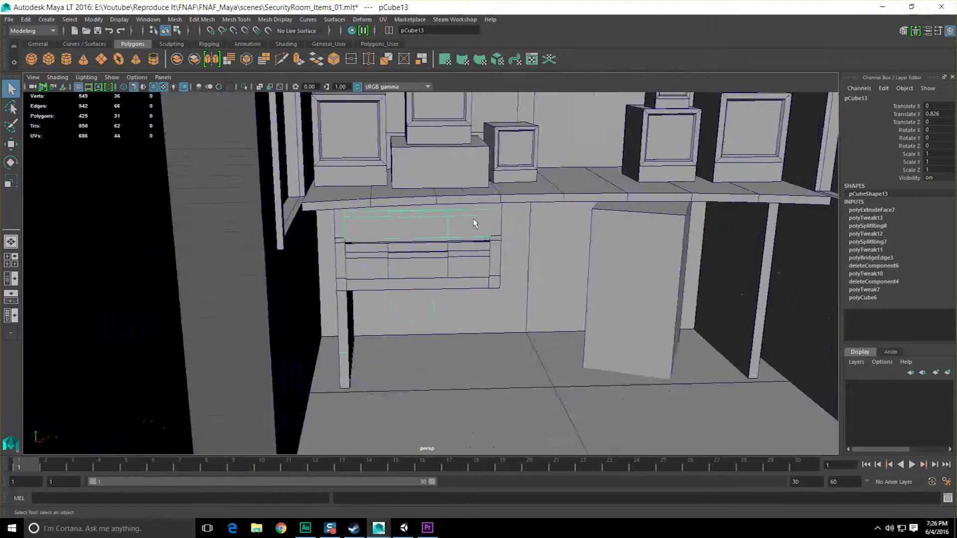
pyautogui.scroll(6, 474, 223)
pyautogui.keyDown('alt'); pyautogui.moveTo(547, 244); pyautogui.dragTo(492, 245); pyautogui.keyUp('alt')
pyautogui.scroll(-8, 501, 259)
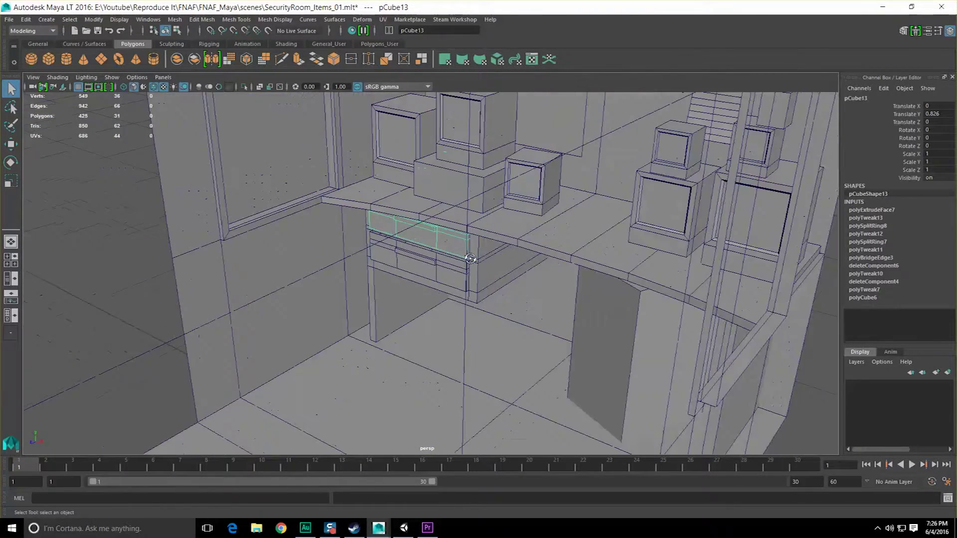
pyautogui.scroll(6, 501, 262)
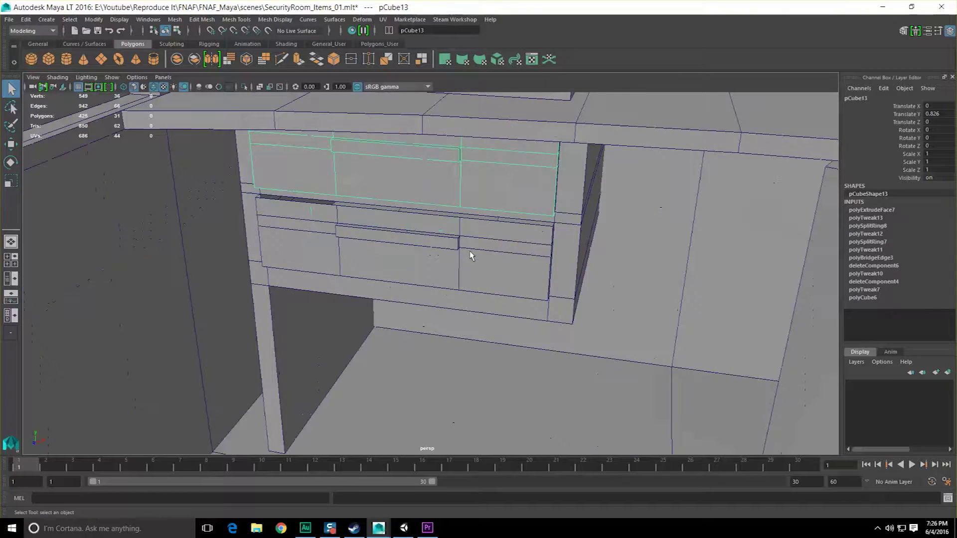
pyautogui.click(459, 251)
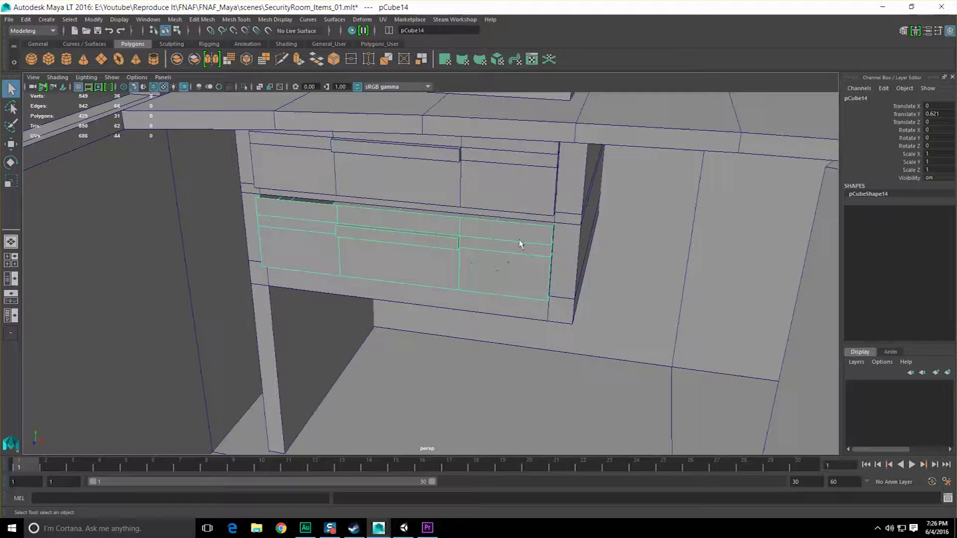
pyautogui.keyDown('alt'); pyautogui.moveTo(520, 244); pyautogui.dragTo(565, 237); pyautogui.keyUp('alt')
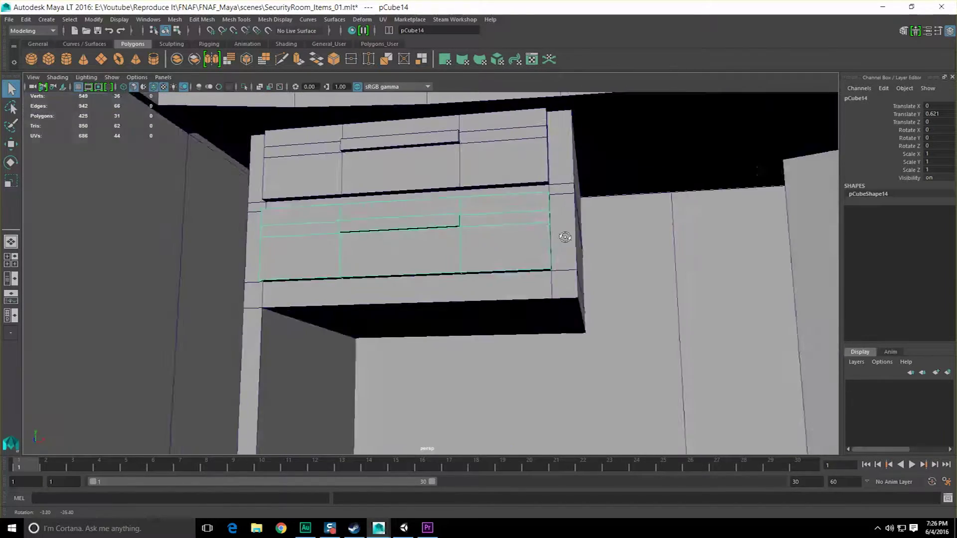
pyautogui.click(478, 157)
pyautogui.keyDown('alt'); pyautogui.moveTo(479, 157); pyautogui.dragTo(420, 236); pyautogui.keyUp('alt')
pyautogui.press('w')
pyautogui.scroll(-4, 479, 216)
pyautogui.scroll(5, 461, 225)
pyautogui.click(462, 233)
pyautogui.click(457, 156)
pyautogui.moveTo(455, 206); pyautogui.dragTo(453, 223)
pyautogui.click(448, 193)
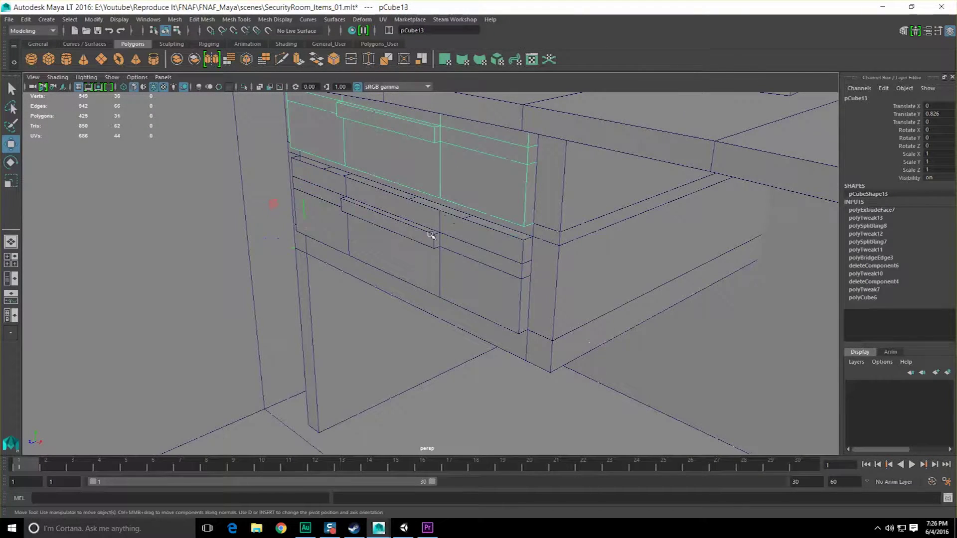
pyautogui.click(432, 235)
# Hide the desk's drawer frame and the tabletop to expose the two drawers
pyautogui.click(560, 257)
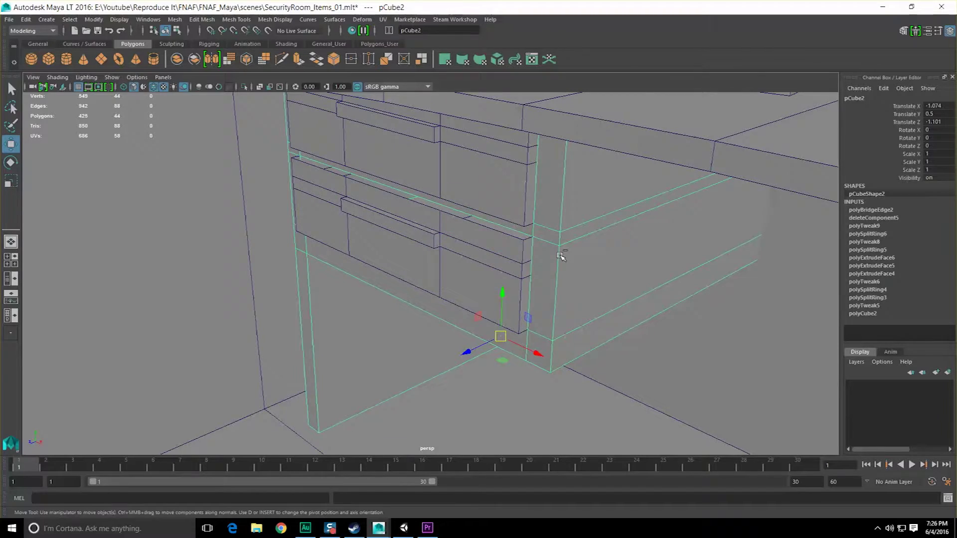
pyautogui.hotkey('ctrl', 'h')
pyautogui.click(634, 121)
pyautogui.hotkey('ctrl', 'h')
# Examine the insides and fronts of the two exposed drawers
pyautogui.click(525, 154)
pyautogui.keyDown('alt'); pyautogui.moveTo(521, 160); pyautogui.dragTo(468, 216); pyautogui.keyUp('alt')
pyautogui.keyDown('alt'); pyautogui.moveTo(469, 216); pyautogui.dragTo(467, 223, button='middle'); pyautogui.keyUp('alt')
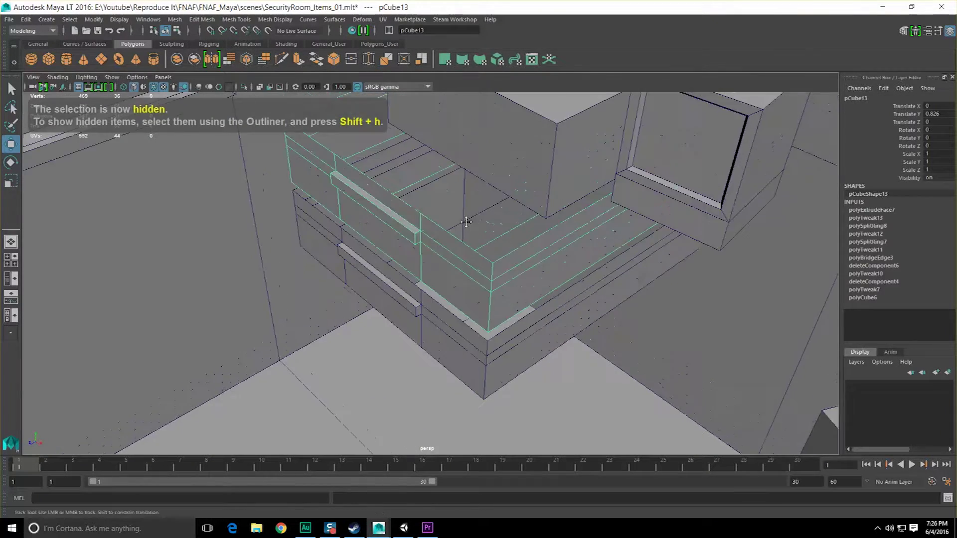
pyautogui.keyDown('alt'); pyautogui.moveTo(466, 223); pyautogui.dragTo(405, 254); pyautogui.keyUp('alt')
pyautogui.click(466, 237)
pyautogui.click(461, 229)
pyautogui.scroll(-4, 454, 239)
pyautogui.scroll(5, 455, 229)
# Select the monitors, walls and floor around the drawers and hide them
pyautogui.click(485, 182)
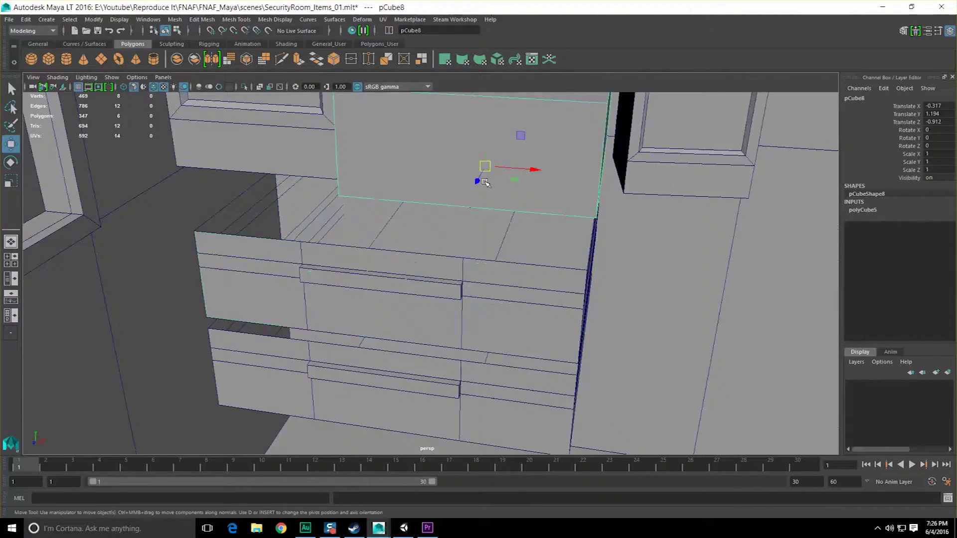
pyautogui.scroll(-7, 485, 182)
pyautogui.keyDown('alt'); pyautogui.moveTo(484, 183); pyautogui.dragTo(519, 144); pyautogui.keyUp('alt')
pyautogui.moveTo(208, 156); pyautogui.dragTo(757, 227)
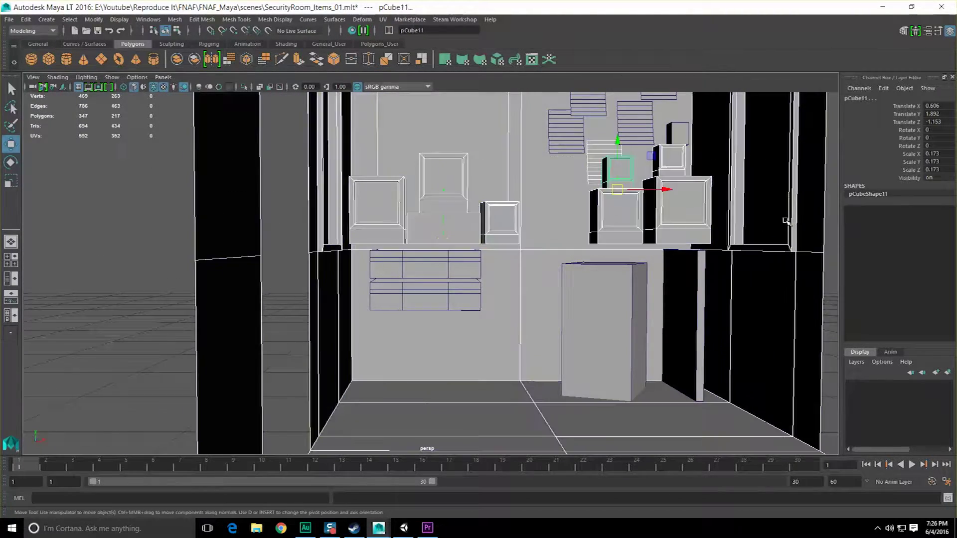
pyautogui.hotkey('ctrl', 'h')
# Frame the two drawers and delete the upper one
pyautogui.keyDown('alt'); pyautogui.moveTo(522, 193); pyautogui.dragTo(479, 294); pyautogui.keyUp('alt')
pyautogui.click(502, 281)
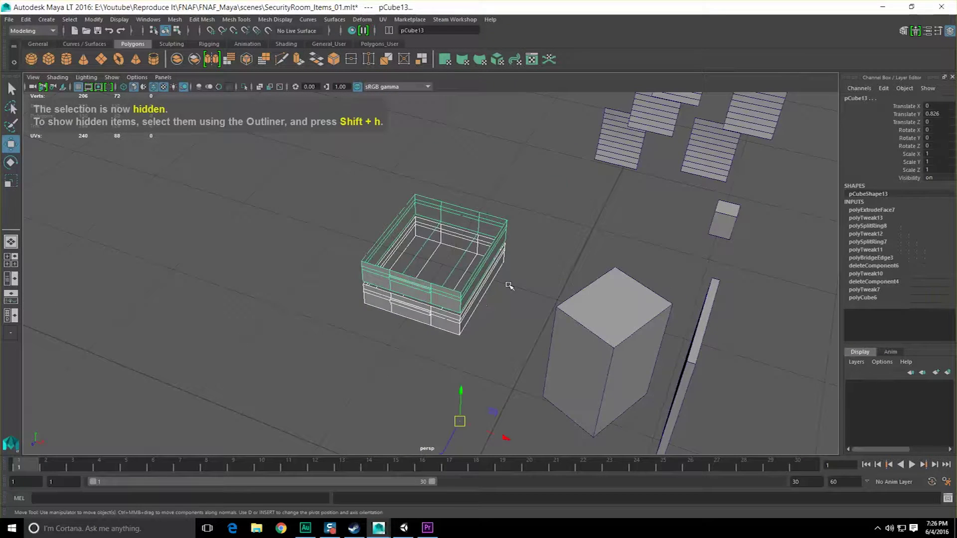
pyautogui.press('f')
pyautogui.click(676, 208)
pyautogui.keyDown('alt'); pyautogui.moveTo(448, 418); pyautogui.dragTo(475, 344); pyautogui.keyUp('alt')
pyautogui.click(513, 285)
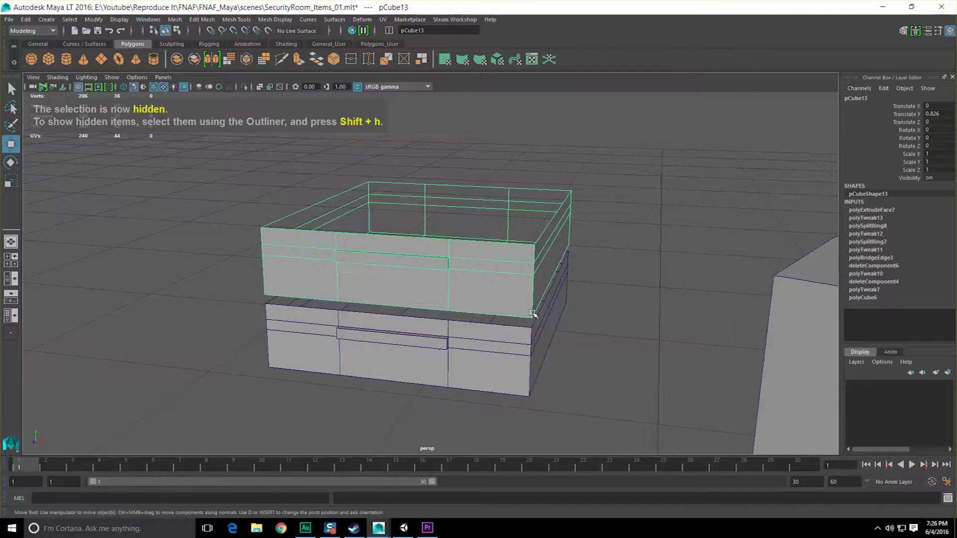
pyautogui.press('Delete')
# Examine the edges around the open top of the remaining drawer in edge mode
pyautogui.click(491, 330)
pyautogui.keyDown('alt'); pyautogui.moveTo(583, 280); pyautogui.dragTo(518, 312); pyautogui.keyUp('alt')
pyautogui.scroll(3, 517, 312)
pyautogui.scroll(-2, 494, 271)
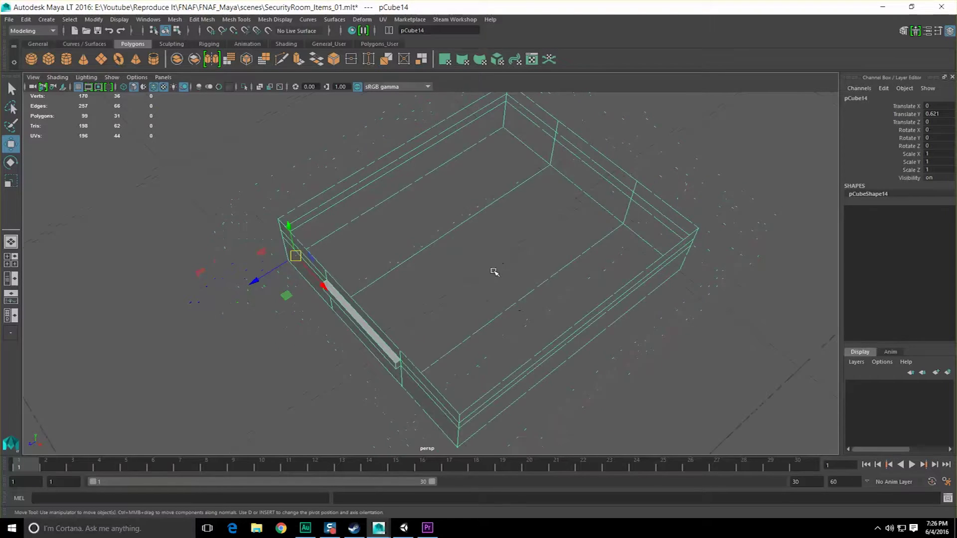
pyautogui.keyDown('alt'); pyautogui.moveTo(494, 271); pyautogui.dragTo(435, 222); pyautogui.keyUp('alt')
pyautogui.moveTo(427, 201); pyautogui.dragTo(427, 175, button='right')
pyautogui.keyDown('alt'); pyautogui.moveTo(364, 198); pyautogui.dragTo(338, 205); pyautogui.keyUp('alt')
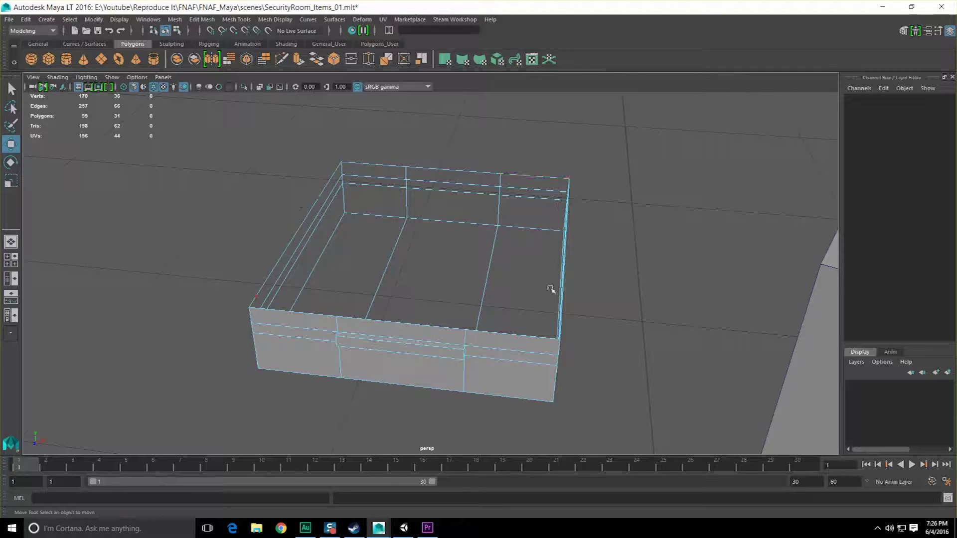
pyautogui.keyDown('alt'); pyautogui.moveTo(559, 230); pyautogui.dragTo(530, 197); pyautogui.keyUp('alt')
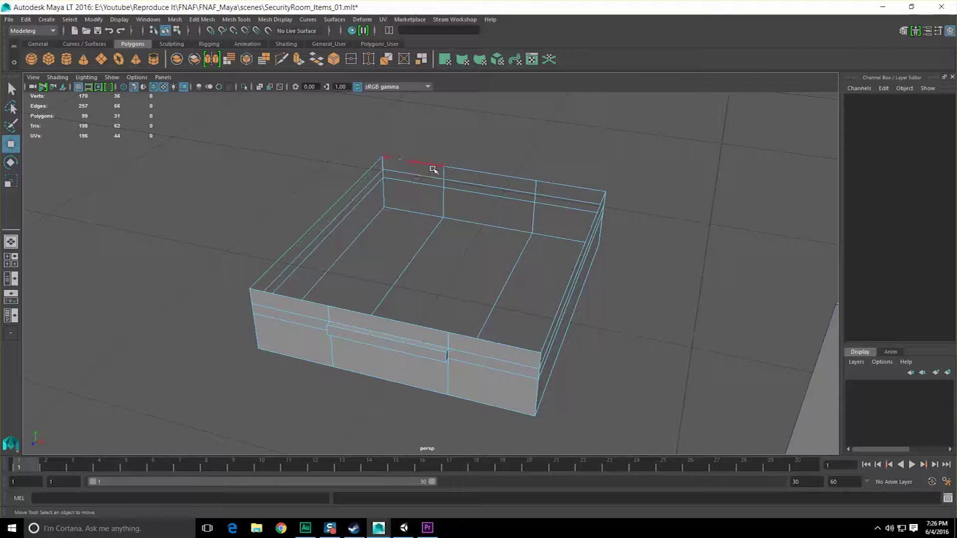
# Select the border edge loop around the drawer's open top and close it with Fill Hole
pyautogui.keyDown('alt'); pyautogui.moveTo(532, 247); pyautogui.dragTo(507, 261); pyautogui.keyUp('alt')
pyautogui.scroll(1, 507, 260)
pyautogui.moveTo(506, 262); pyautogui.dragTo(505, 235, button='right')
pyautogui.doubleClick(601, 337)
pyautogui.keyDown('shift'); pyautogui.rightClick(601, 337); pyautogui.keyUp('shift')
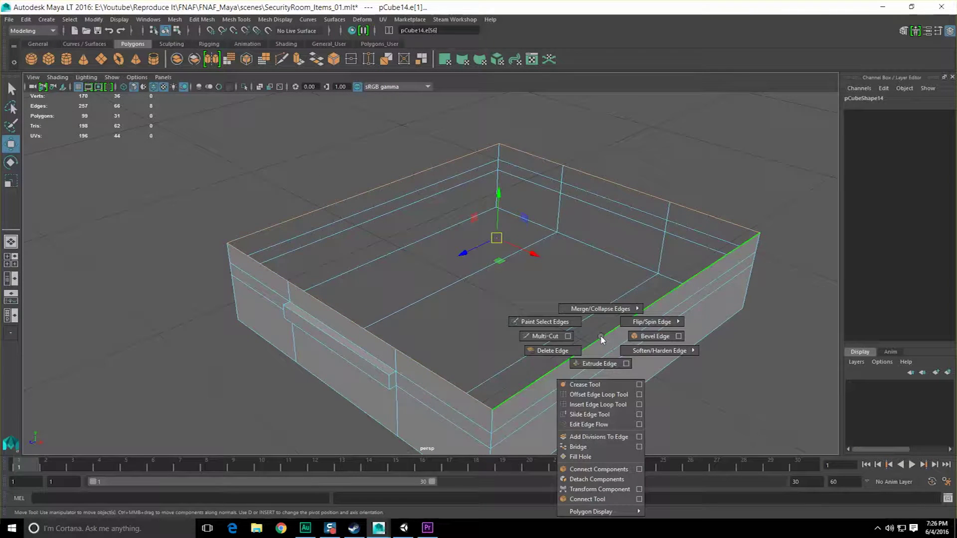
pyautogui.keyDown('shift'); pyautogui.moveTo(601, 338); pyautogui.dragTo(579, 457, button='right'); pyautogui.keyUp('shift')
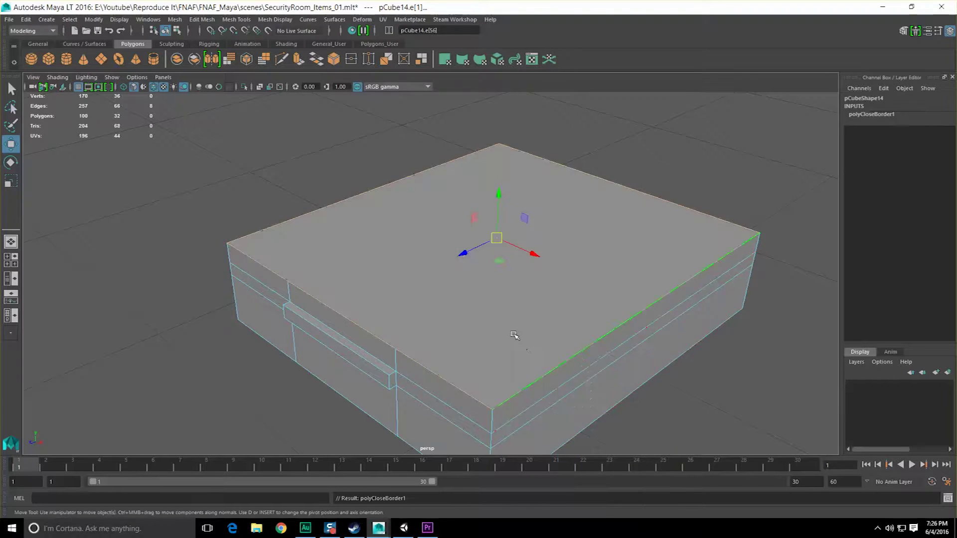
pyautogui.keyDown('alt'); pyautogui.moveTo(515, 331); pyautogui.dragTo(516, 310); pyautogui.keyUp('alt')
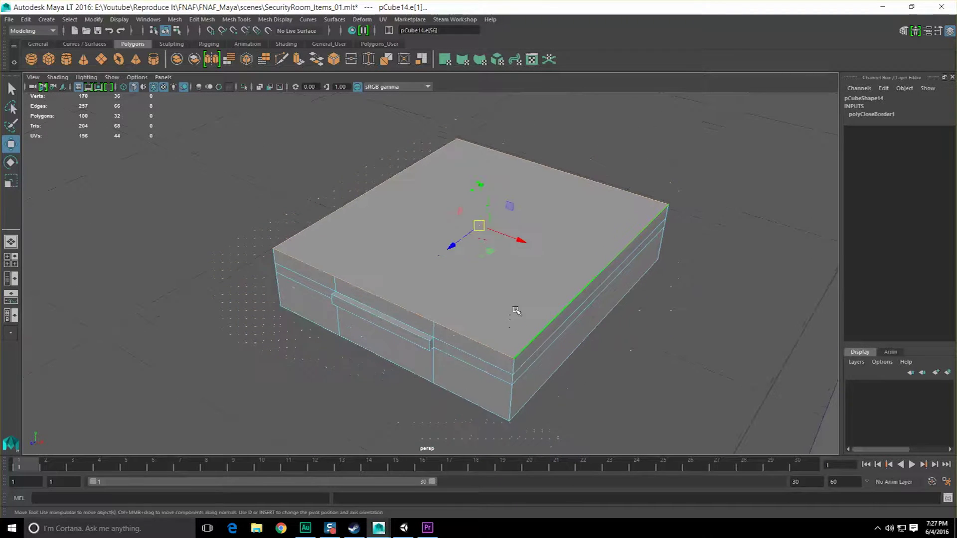
# Try inserting an edge loop around the drawer between its handle and side wall, then undo it
pyautogui.press('F8')
pyautogui.keyDown('alt'); pyautogui.moveTo(434, 332); pyautogui.dragTo(524, 244); pyautogui.keyUp('alt')
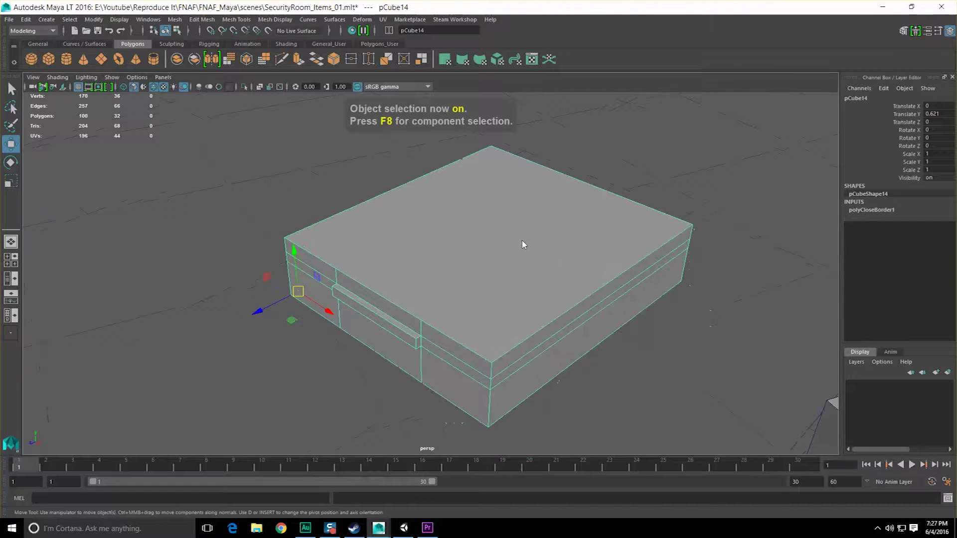
pyautogui.keyDown('shift'); pyautogui.moveTo(522, 242); pyautogui.dragTo(476, 255, button='right'); pyautogui.keyUp('shift')
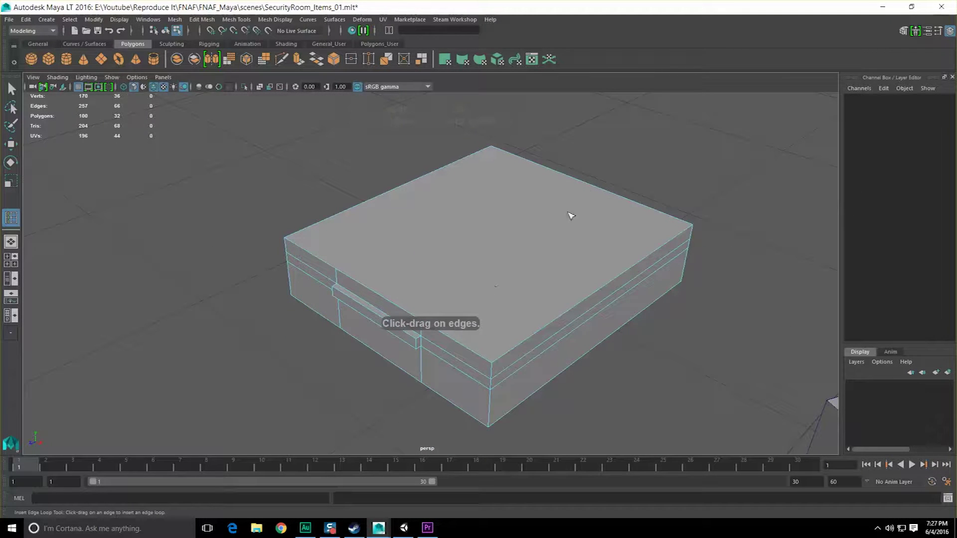
pyautogui.moveTo(450, 339); pyautogui.dragTo(460, 320)
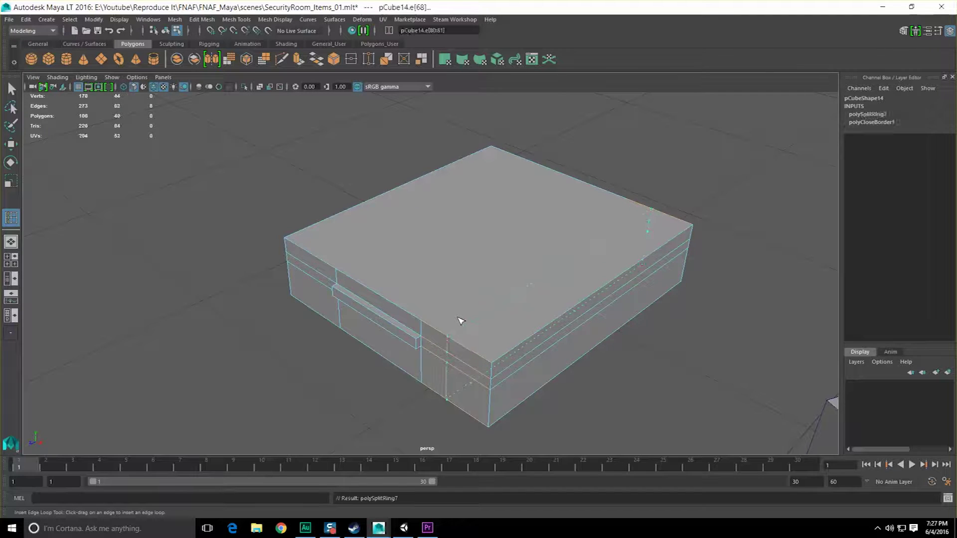
pyautogui.hotkey('ctrl', 'z')
pyautogui.keyDown('alt'); pyautogui.moveTo(517, 329); pyautogui.dragTo(483, 291); pyautogui.keyUp('alt')
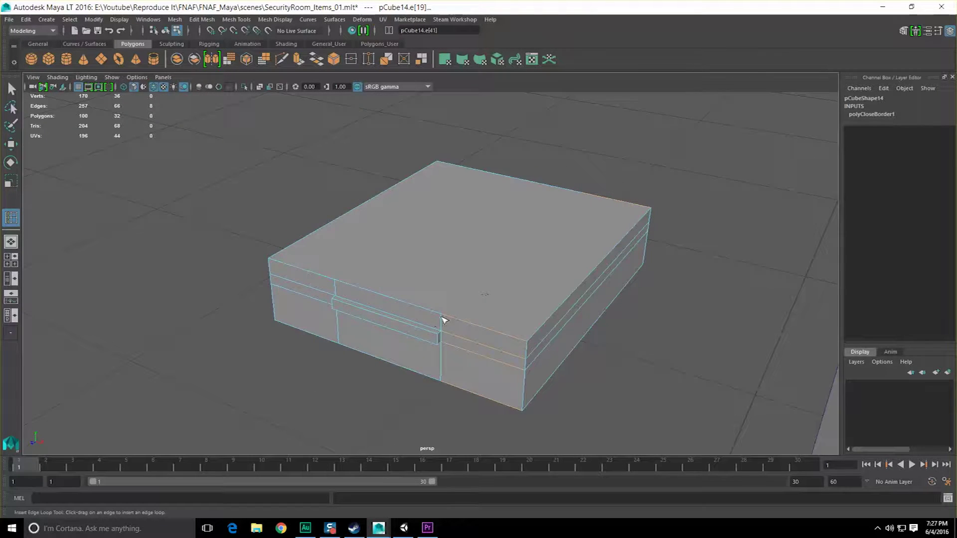
pyautogui.scroll(4, 502, 275)
pyautogui.press('q')
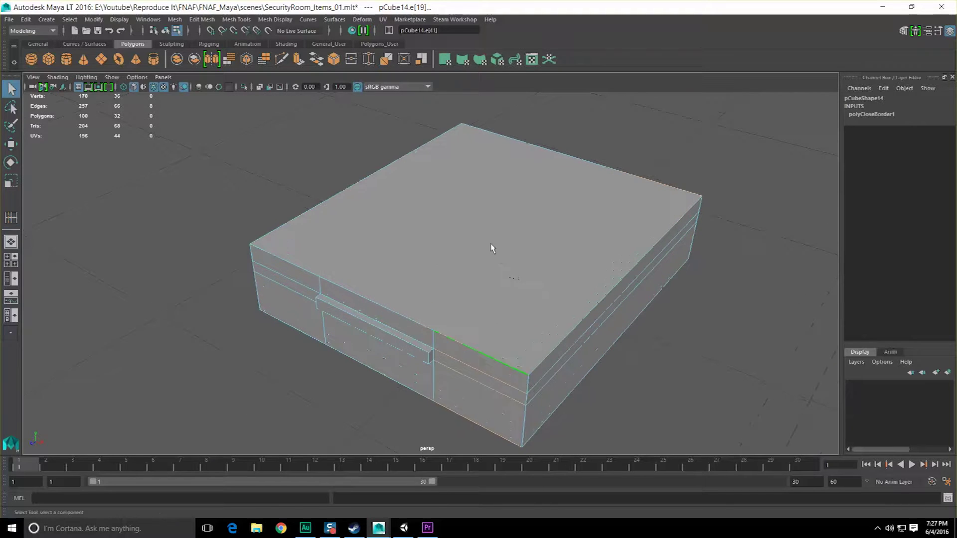
# Cut two edges across the drawer's filled top with Multi-Cut, joining the front vertices beside the handle to the matching back vertices
pyautogui.moveTo(492, 248); pyautogui.dragTo(444, 248, button='right')
pyautogui.click(447, 333)
pyautogui.keyDown('alt'); pyautogui.moveTo(544, 313); pyautogui.dragTo(488, 280); pyautogui.keyUp('alt')
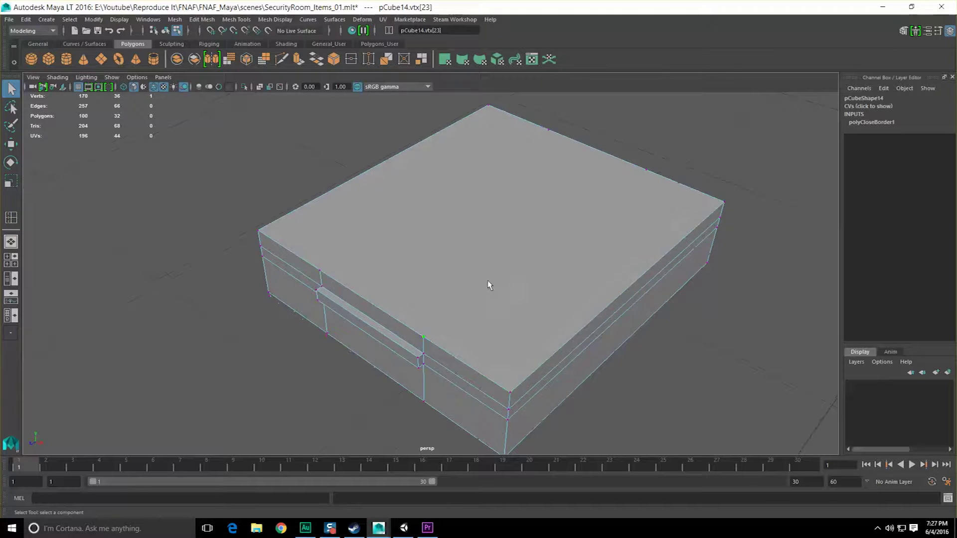
pyautogui.scroll(1, 488, 280)
pyautogui.scroll(-1, 488, 280)
pyautogui.keyDown('alt'); pyautogui.moveTo(564, 253); pyautogui.dragTo(517, 247); pyautogui.keyUp('alt')
pyautogui.keyDown('shift'); pyautogui.moveTo(517, 247); pyautogui.dragTo(467, 255, button='right'); pyautogui.keyUp('shift')
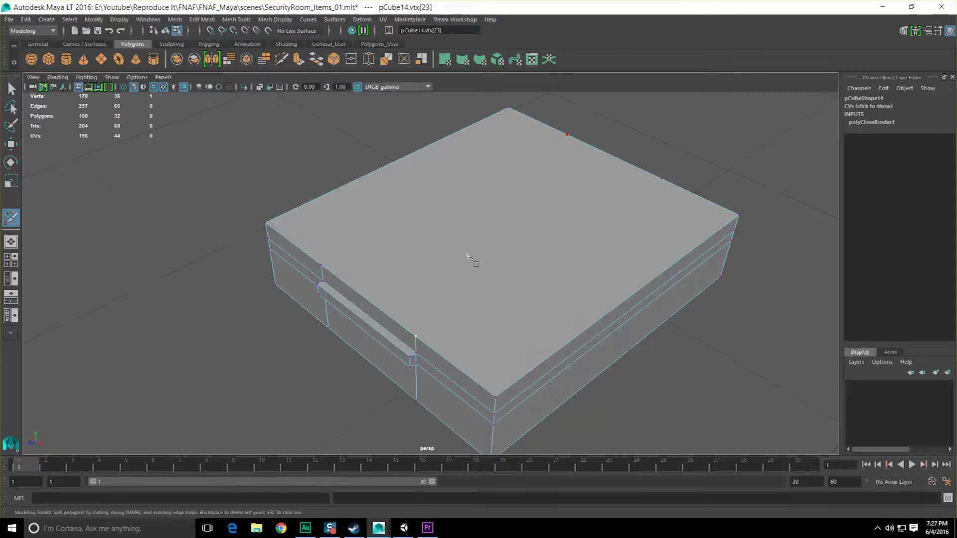
pyautogui.click(416, 339)
pyautogui.click(661, 180)
pyautogui.press('Return')
pyautogui.click(321, 265)
pyautogui.click(568, 135)
pyautogui.press('Return')
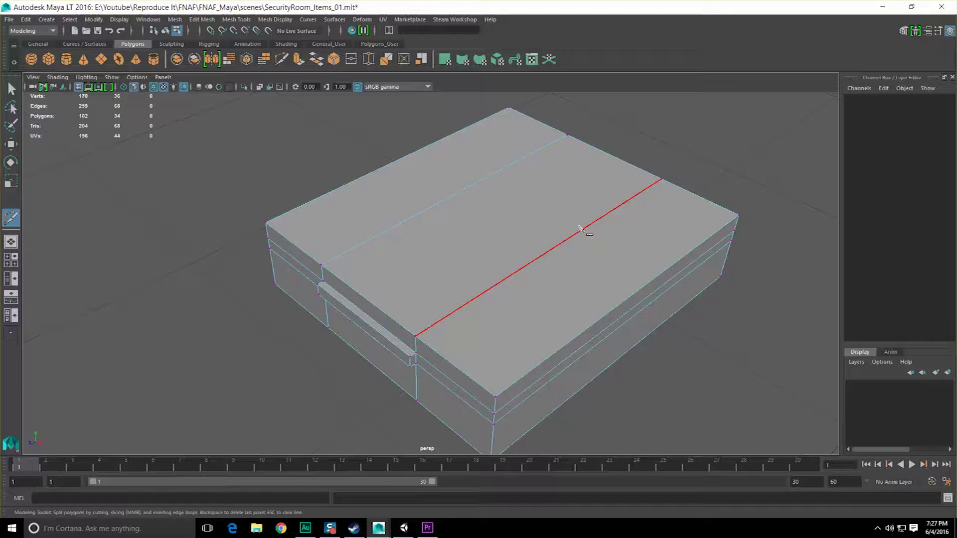
# Select the three faces across the drawer's filled top, extrude them, and scale the extrusion evenly inward to leave a thin rim
pyautogui.press('q')
pyautogui.moveTo(524, 196); pyautogui.dragTo(518, 209, button='right')
pyautogui.click(509, 226)
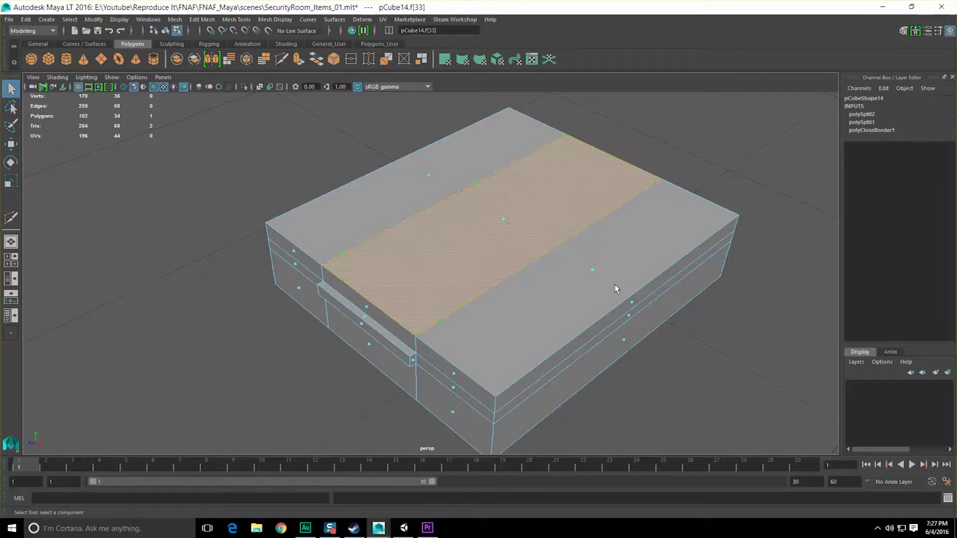
pyautogui.keyDown('shift'); pyautogui.click(601, 280); pyautogui.keyUp('shift')
pyautogui.keyDown('shift'); pyautogui.click(438, 179); pyautogui.keyUp('shift')
pyautogui.keyDown('shift'); pyautogui.moveTo(442, 180); pyautogui.dragTo(480, 194, button='right'); pyautogui.keyUp('shift')
pyautogui.click(335, 267)
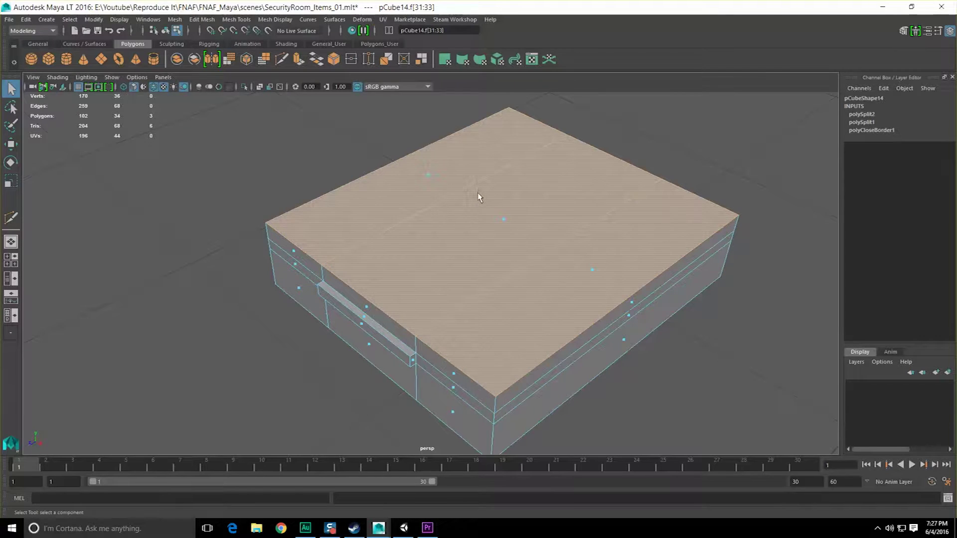
pyautogui.hotkey('ctrl', 'z')
pyautogui.hotkey('ctrl', 'z')
pyautogui.keyDown('shift'); pyautogui.click(432, 178); pyautogui.keyUp('shift')
pyautogui.keyDown('shift'); pyautogui.moveTo(492, 213); pyautogui.dragTo(502, 239, button='right'); pyautogui.keyUp('shift')
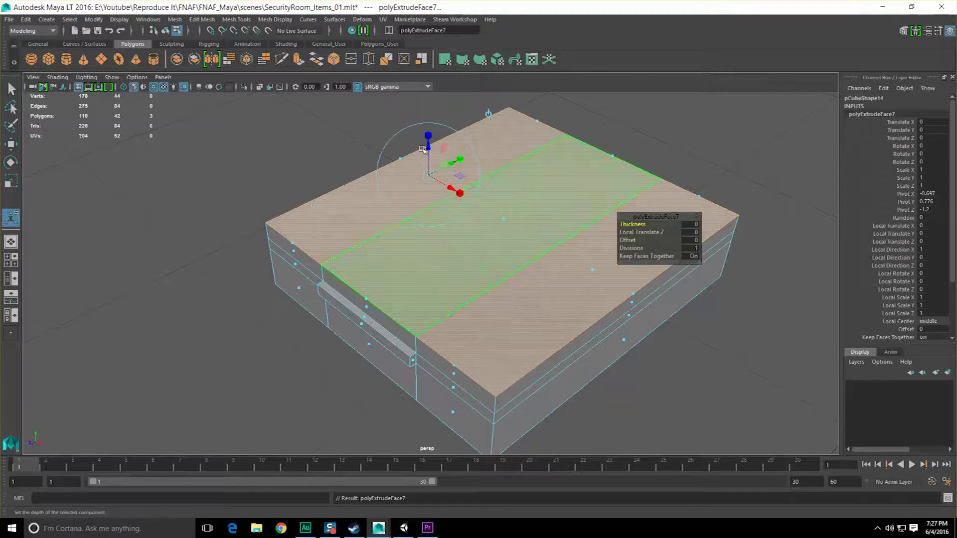
pyautogui.click(428, 135)
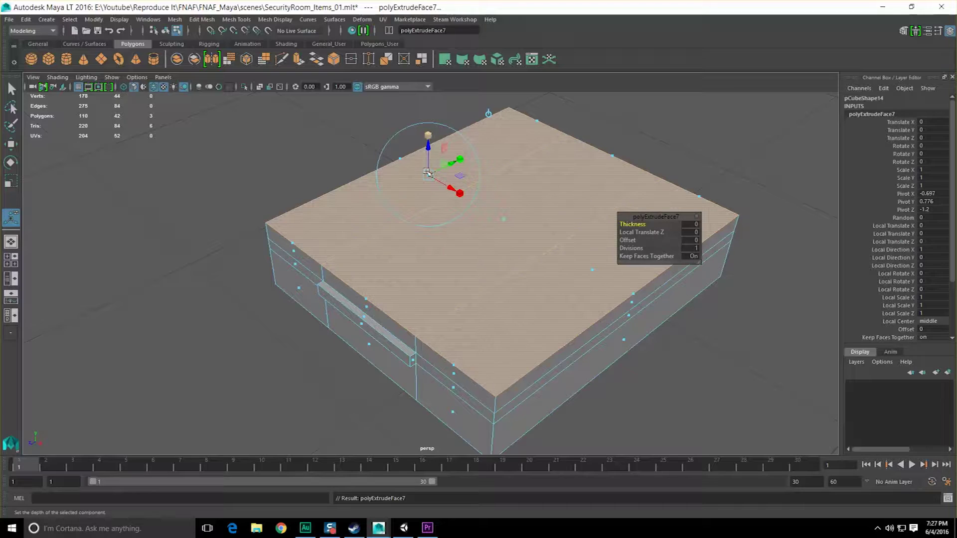
pyautogui.click(488, 115)
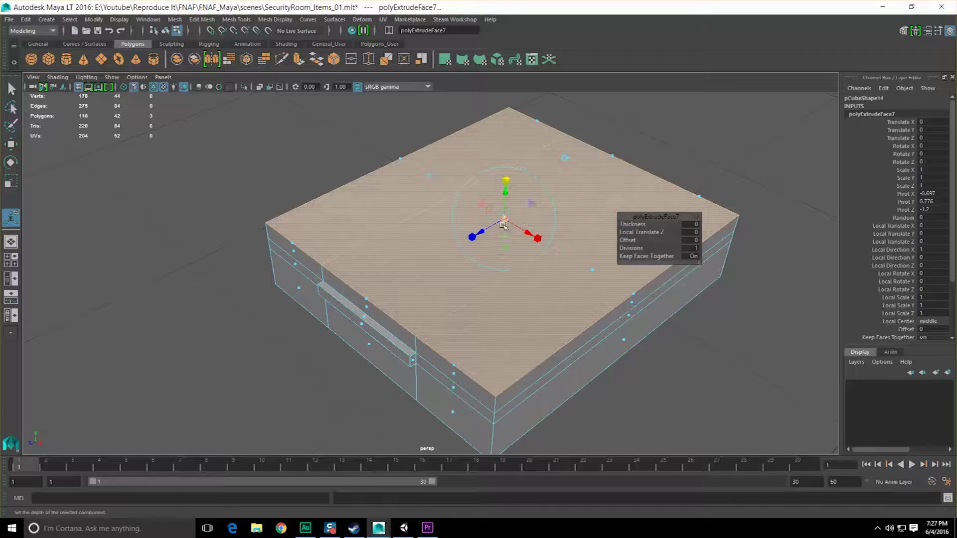
pyautogui.moveTo(504, 217); pyautogui.dragTo(514, 244)
# Extrude the inset top faces downward with a Local Translate Z of -0.159 to hollow out the drawer
pyautogui.hotkey('ctrl', 'e')
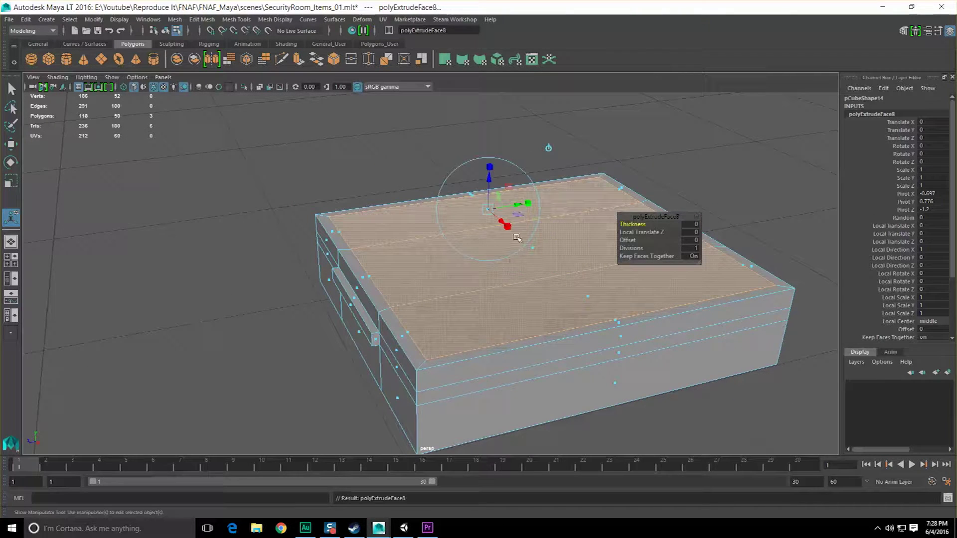
pyautogui.moveTo(489, 172); pyautogui.dragTo(480, 239)
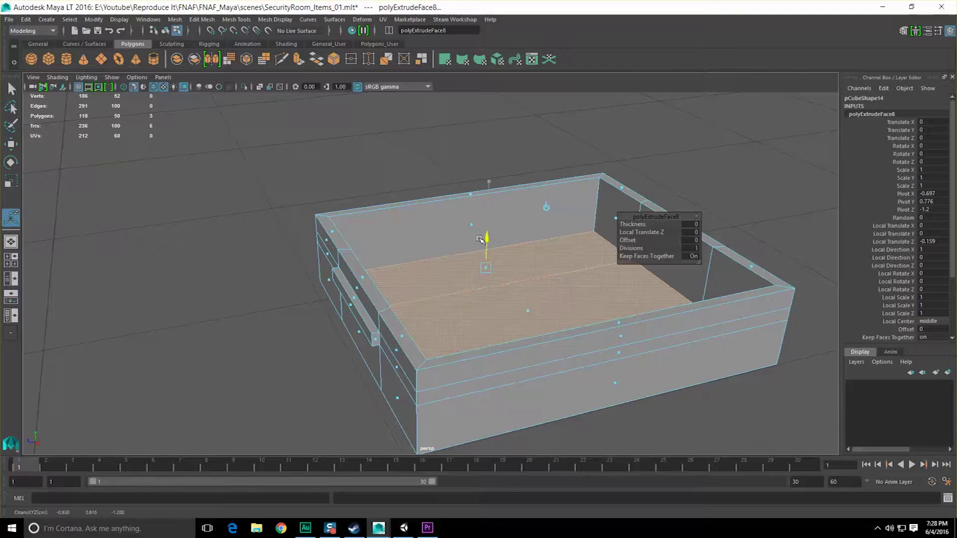
pyautogui.moveTo(420, 232)
pyautogui.keyDown('alt'); pyautogui.mouseDown()
pyautogui.moveTo(406, 199)
pyautogui.moveTo(420, 214)
pyautogui.mouseUp(); pyautogui.keyUp('alt')
# Turn on X-Ray shading in the perspective and front views and examine the drawer's floor thickness from the front
pyautogui.click(61, 78)
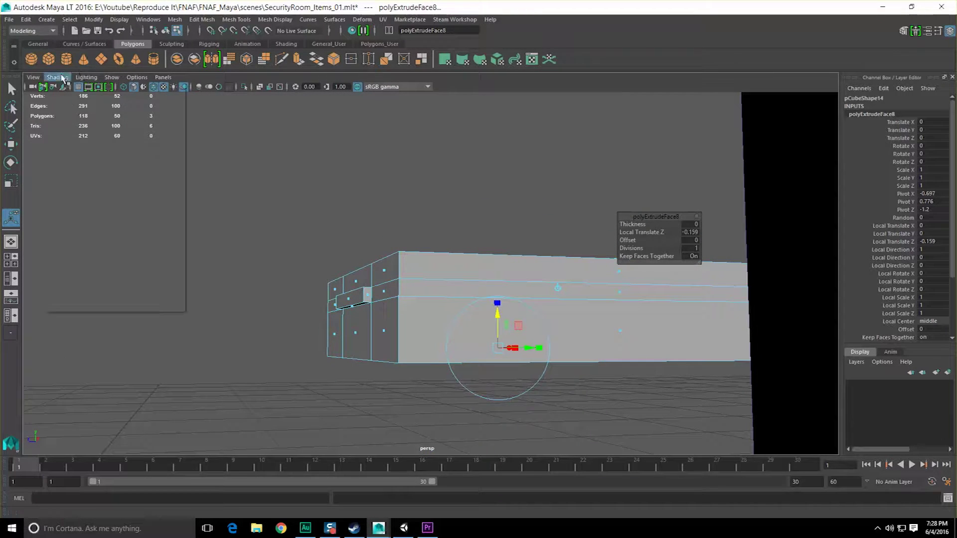
pyautogui.click(47, 178)
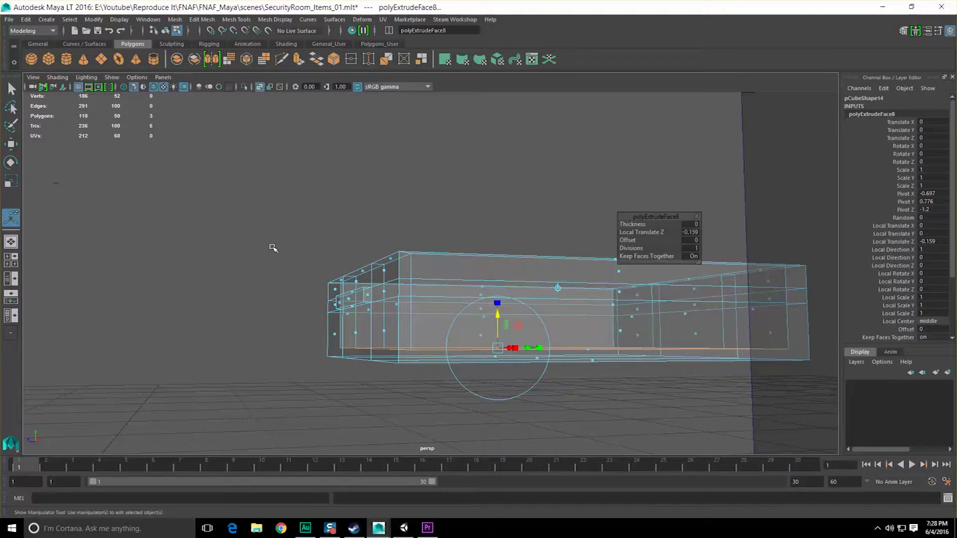
pyautogui.press('space')
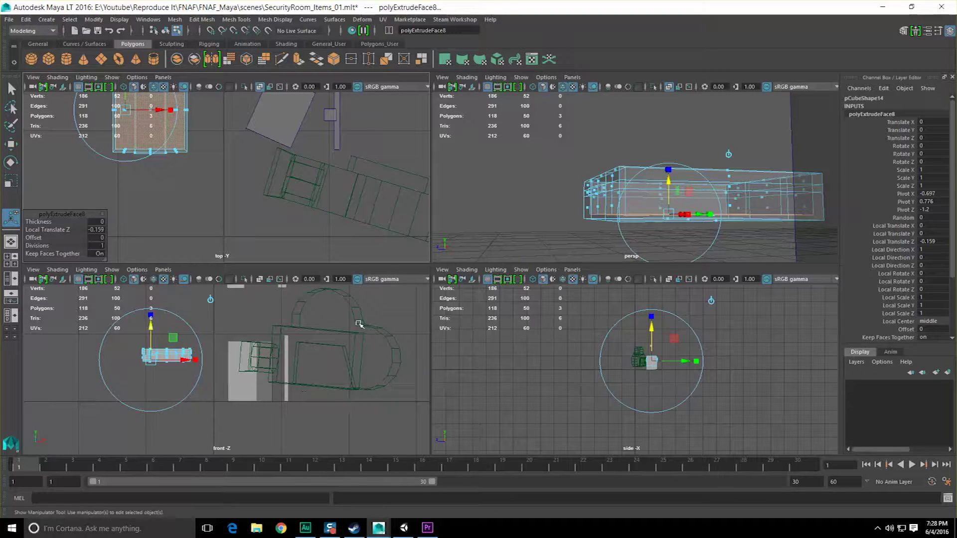
pyautogui.press('space')
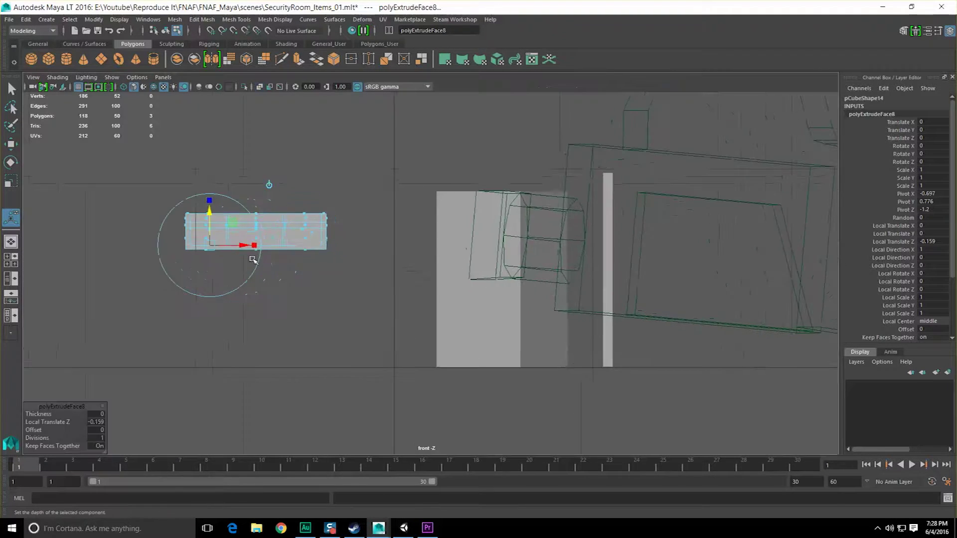
pyautogui.click(57, 77)
pyautogui.click(64, 183)
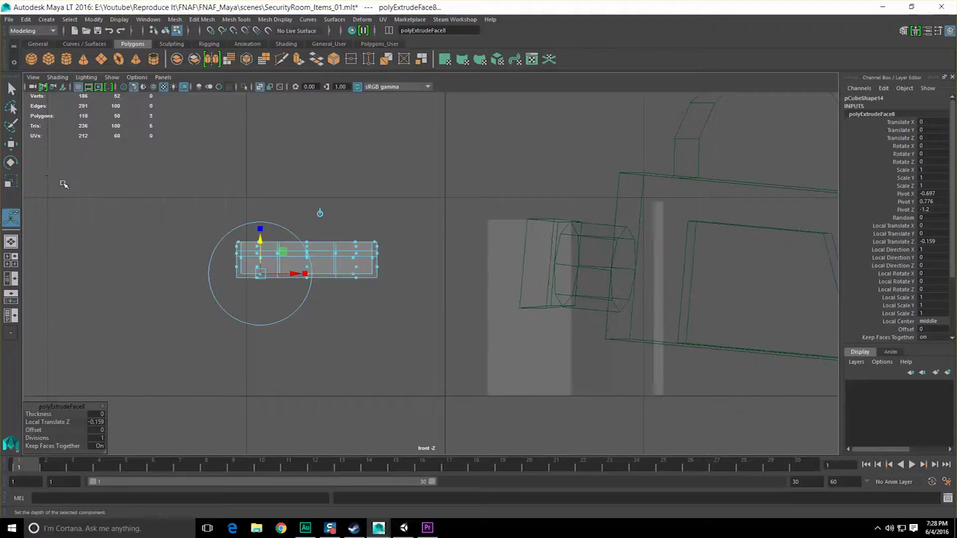
pyautogui.press('f')
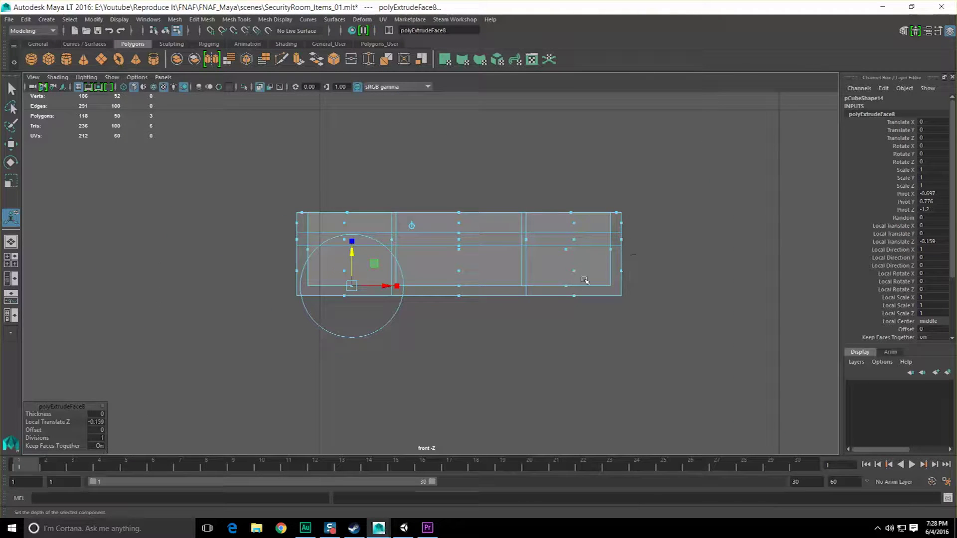
# Show all hidden objects in the scene and select the drawer inside the desk
pyautogui.click(119, 19)
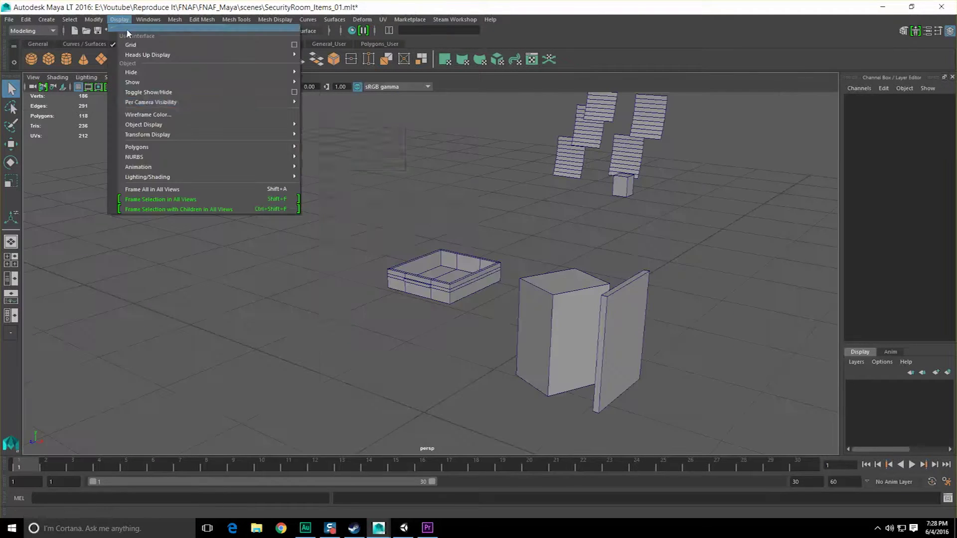
pyautogui.moveTo(149, 77)
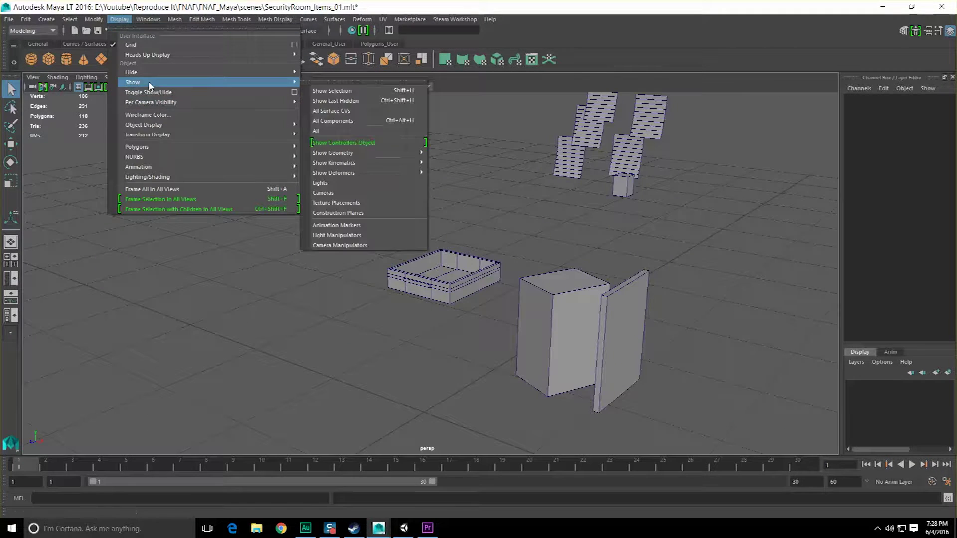
pyautogui.click(352, 131)
pyautogui.keyDown('alt'); pyautogui.moveTo(379, 199); pyautogui.dragTo(423, 209); pyautogui.keyUp('alt')
pyautogui.keyDown('alt'); pyautogui.moveTo(422, 209); pyautogui.dragTo(461, 316, button='right'); pyautogui.keyUp('alt')
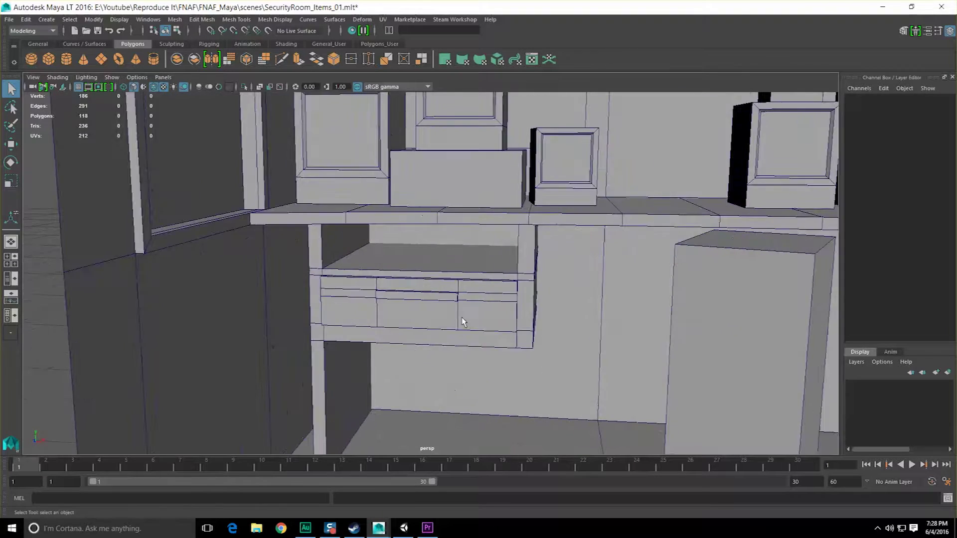
pyautogui.click(462, 316)
pyautogui.keyDown('alt'); pyautogui.moveTo(462, 316); pyautogui.dragTo(440, 329); pyautogui.keyUp('alt')
pyautogui.scroll(3, 440, 329)
pyautogui.hotkey('ctrl', 's')
pyautogui.keyDown('alt'); pyautogui.moveTo(501, 246); pyautogui.dragTo(505, 208, button='middle'); pyautogui.keyUp('alt')
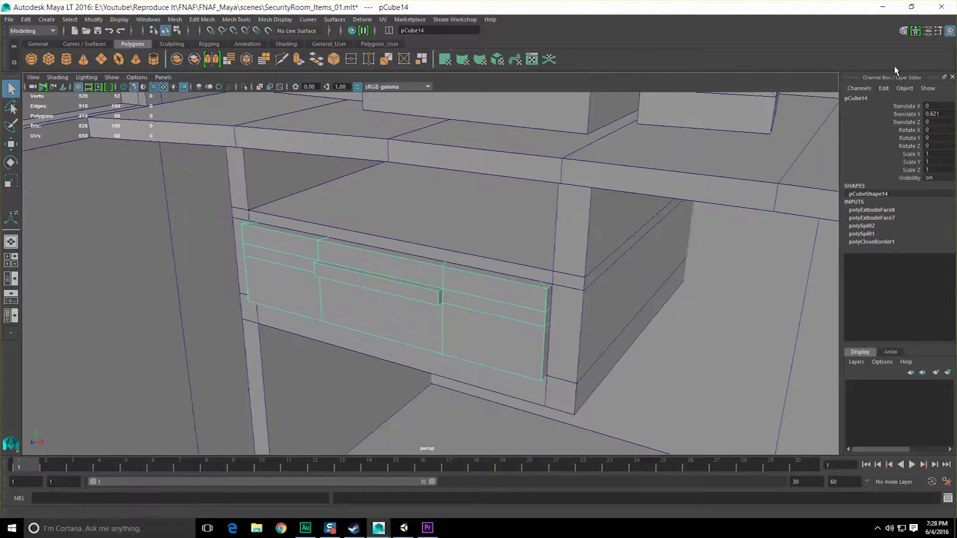
# Rename the selected drawer DeskDrawer_02
pyautogui.click(869, 98)
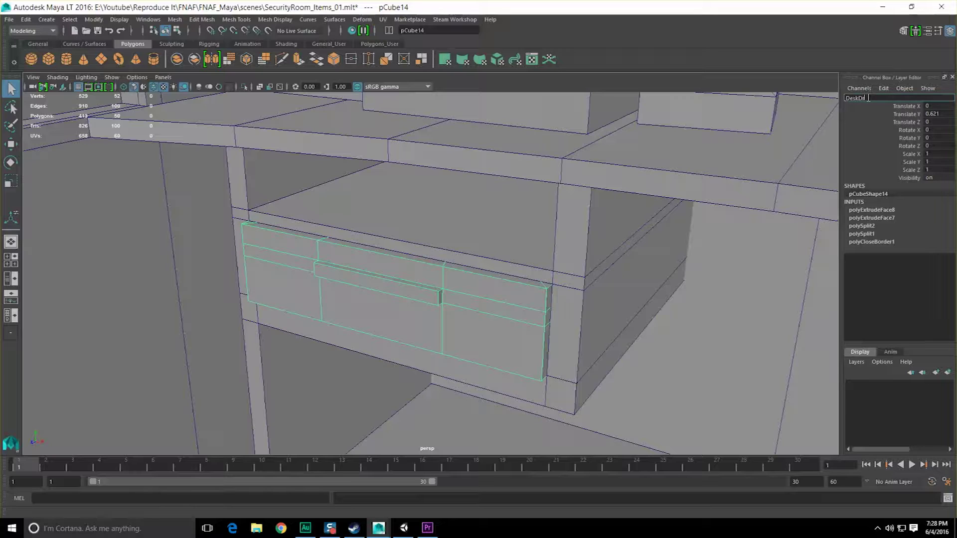
pyautogui.write('DeskDrawer_02')
pyautogui.press('Return')
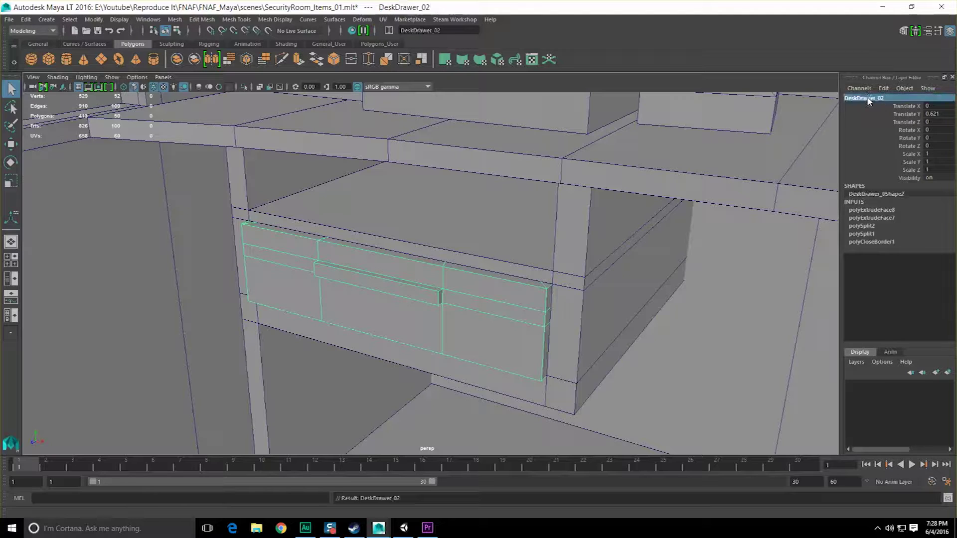
# Rename the selected drawer DeskDrawer_Lower
pyautogui.click(901, 97)
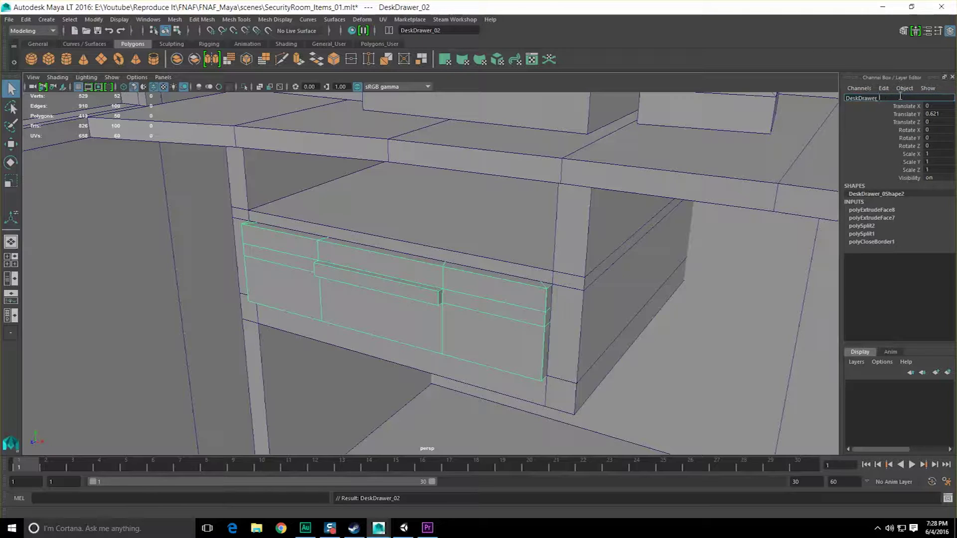
pyautogui.write('Lower')
pyautogui.press('Return')
pyautogui.click(488, 344)
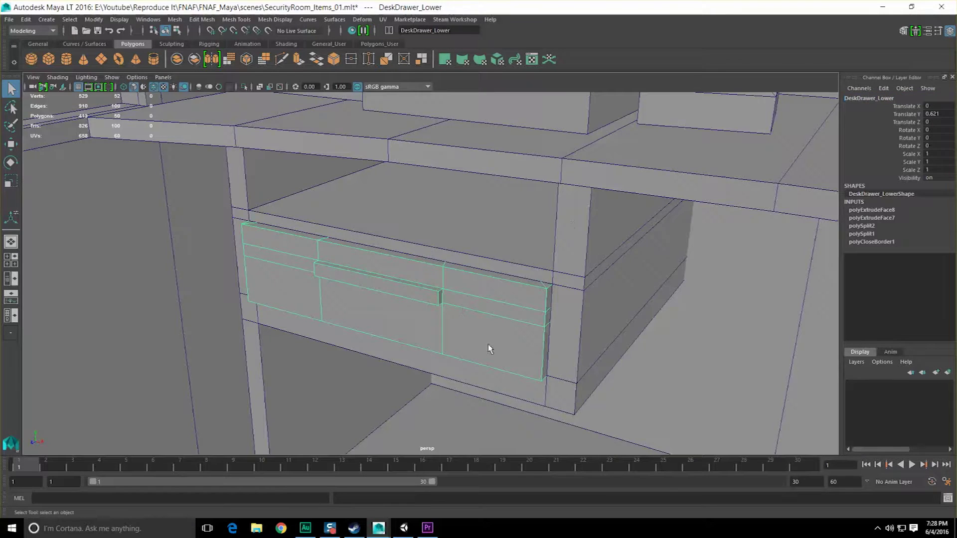
# Duplicate the lower drawer and raise the copy into the desk's upper opening at a Translate Y of 0.826
pyautogui.keyDown('alt'); pyautogui.moveTo(366, 283); pyautogui.dragTo(419, 282); pyautogui.keyUp('alt')
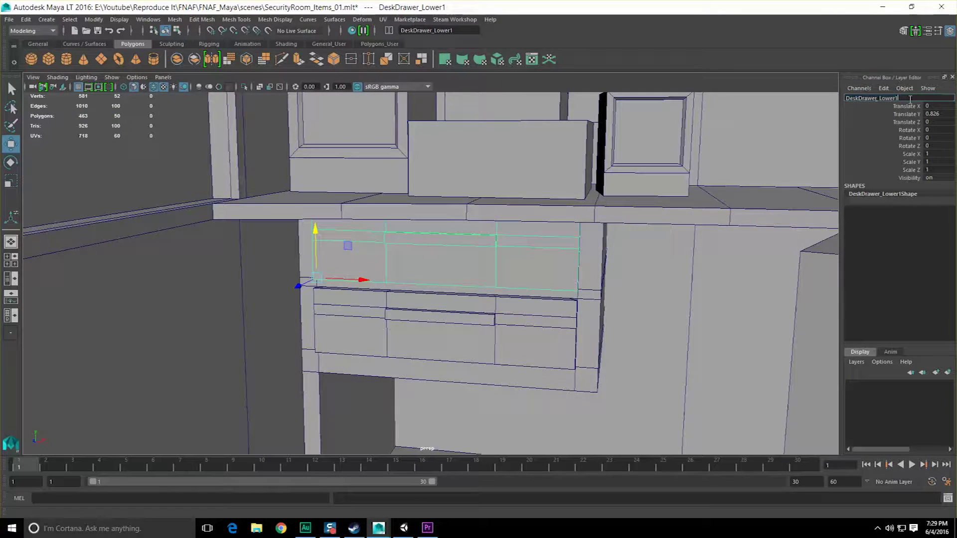
pyautogui.click(520, 330)
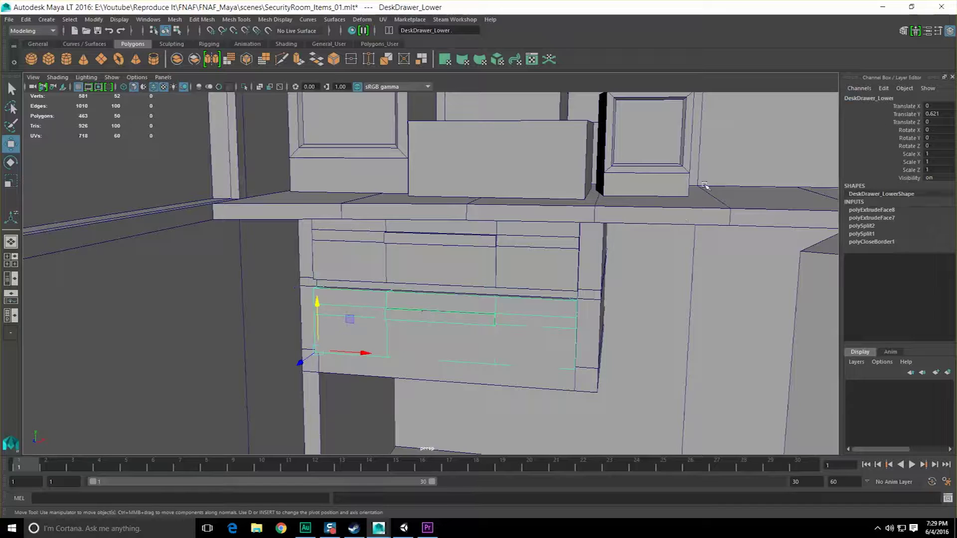
pyautogui.click(587, 234)
# Rename the upper drawer copy DeskDrawer_Upper and save the scene
pyautogui.doubleClick(883, 98)
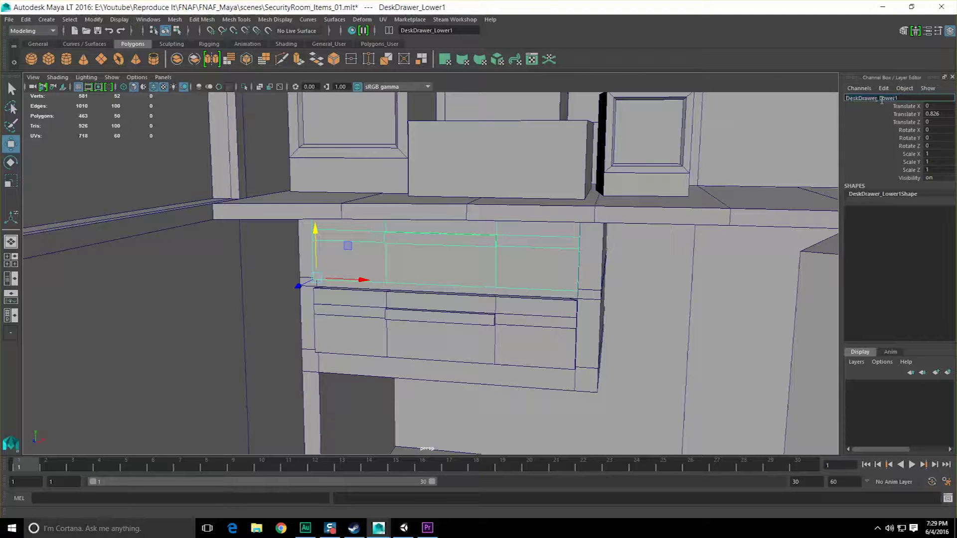
pyautogui.write('per')
pyautogui.press('Return')
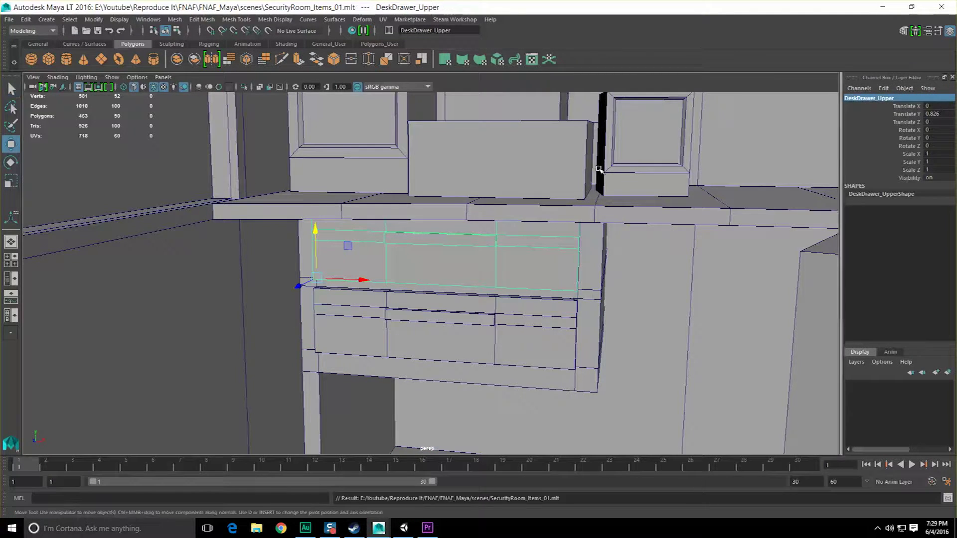
# Select both the upper and lower desk drawers and center their pivots
pyautogui.scroll(-10, 514, 250)
pyautogui.press('q')
pyautogui.scroll(6, 459, 286)
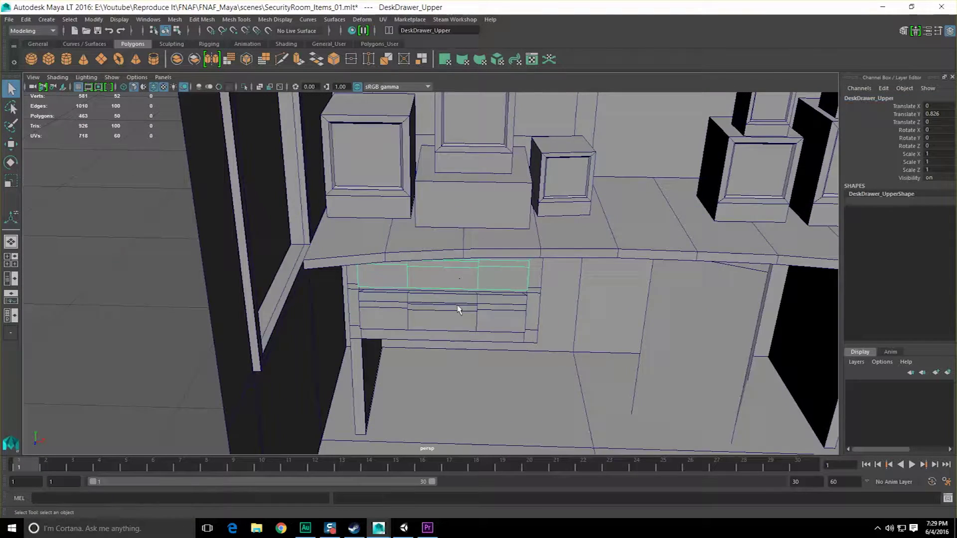
pyautogui.click(457, 308)
pyautogui.keyDown('alt'); pyautogui.moveTo(468, 331); pyautogui.dragTo(432, 337); pyautogui.keyUp('alt')
pyautogui.scroll(5, 438, 322)
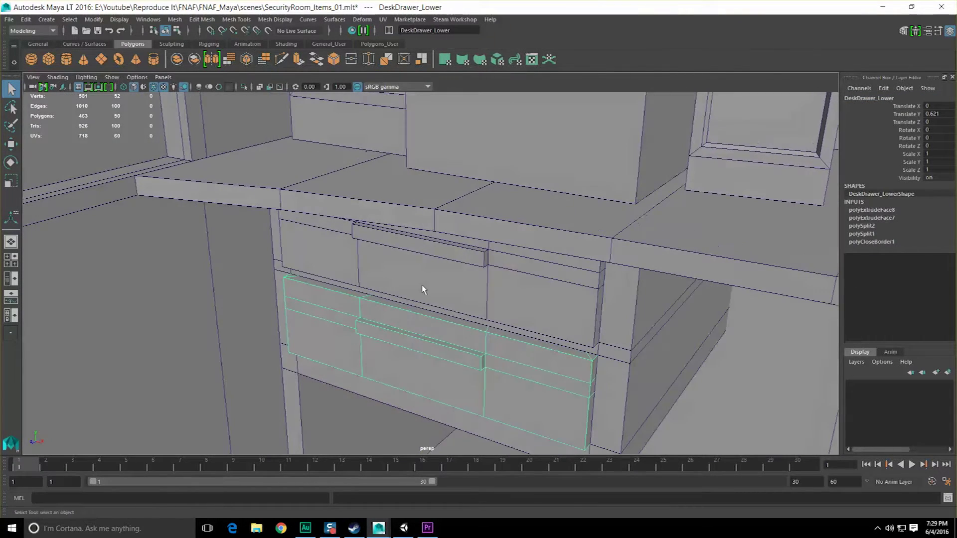
pyautogui.click(422, 286)
pyautogui.keyDown('shift'); pyautogui.click(418, 338); pyautogui.keyUp('shift')
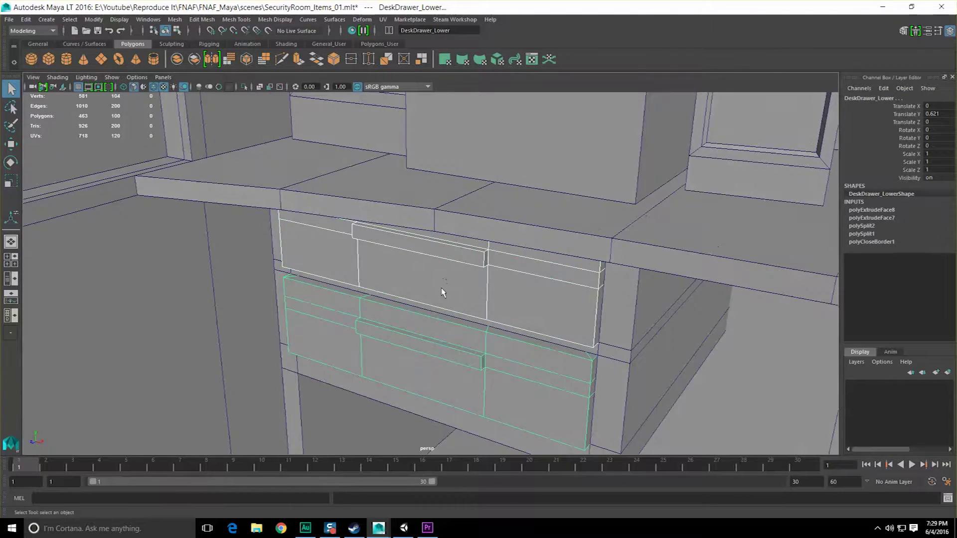
pyautogui.click(96, 19)
pyautogui.click(121, 97)
pyautogui.keyDown('alt'); pyautogui.moveTo(329, 264); pyautogui.dragTo(393, 221); pyautogui.keyUp('alt')
pyautogui.scroll(-3, 393, 221)
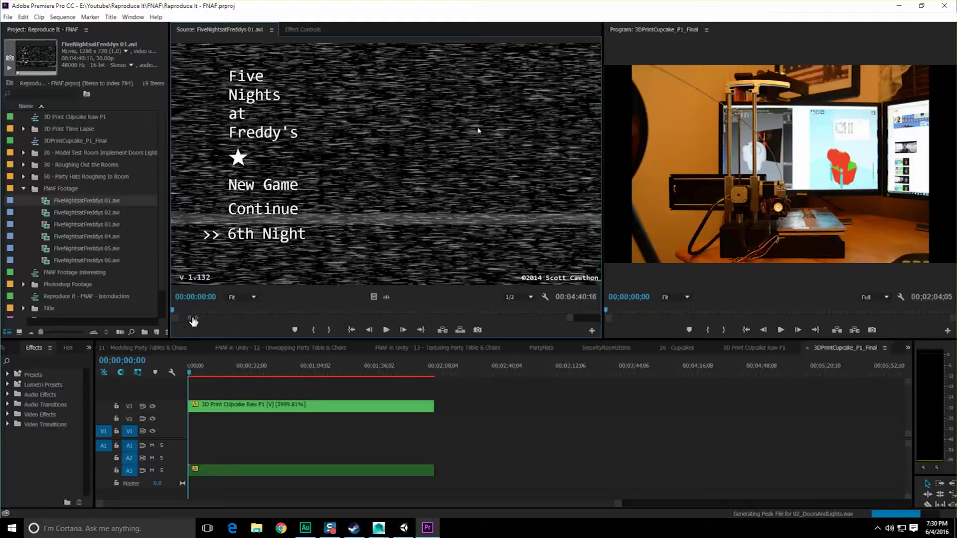
# In Premiere Pro, scrub FiveNightsatFreddys 01.avi to 00:00:42:21 to study the office desk, and switch back to Maya LT
pyautogui.moveTo(192, 310); pyautogui.dragTo(245, 311)
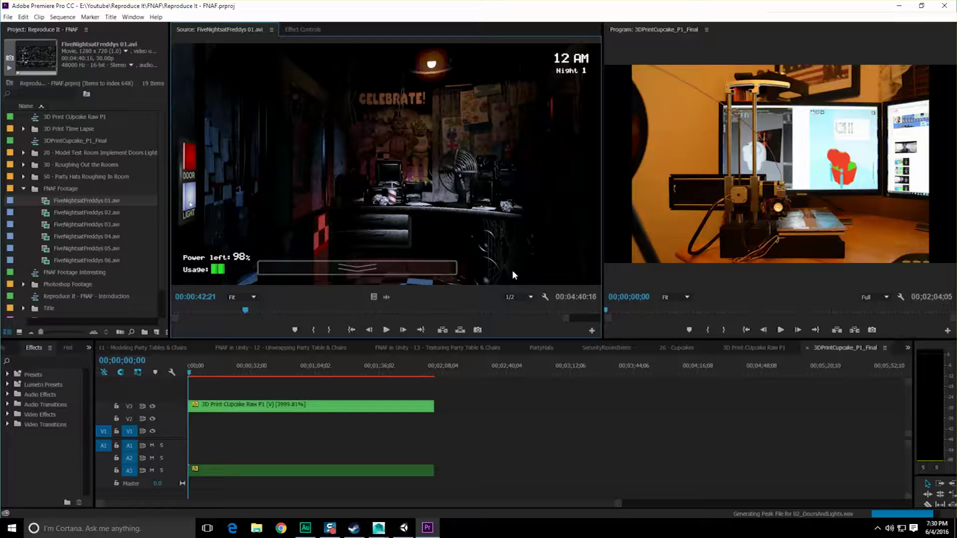
pyautogui.click(403, 529)
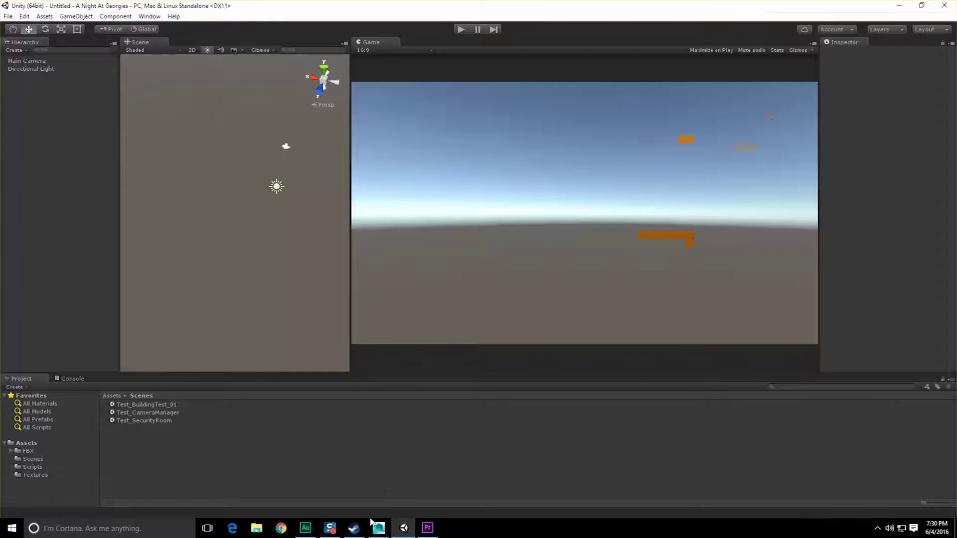
pyautogui.moveTo(378, 527)
pyautogui.click(417, 498)
# Create a polygon plane and raise it above the floor to a Translate Y of 0.638
pyautogui.scroll(8, 482, 327)
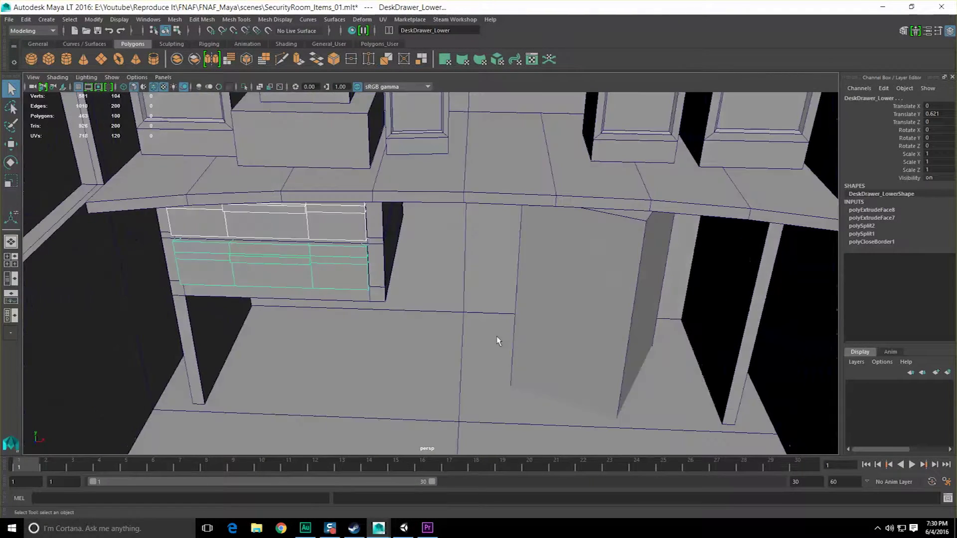
pyautogui.keyDown('alt'); pyautogui.moveTo(497, 336); pyautogui.dragTo(219, 141, button='right'); pyautogui.keyUp('alt')
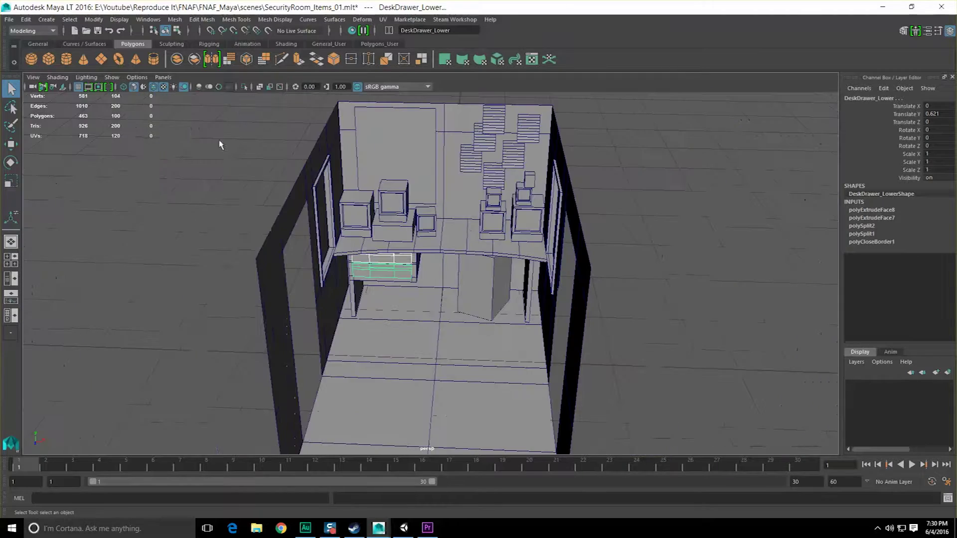
pyautogui.click(101, 60)
pyautogui.keyDown('alt'); pyautogui.moveTo(519, 257); pyautogui.dragTo(468, 265); pyautogui.keyUp('alt')
pyautogui.scroll(4, 471, 260)
pyautogui.keyDown('alt'); pyautogui.moveTo(471, 259); pyautogui.dragTo(412, 295, button='right'); pyautogui.keyUp('alt')
pyautogui.press('w')
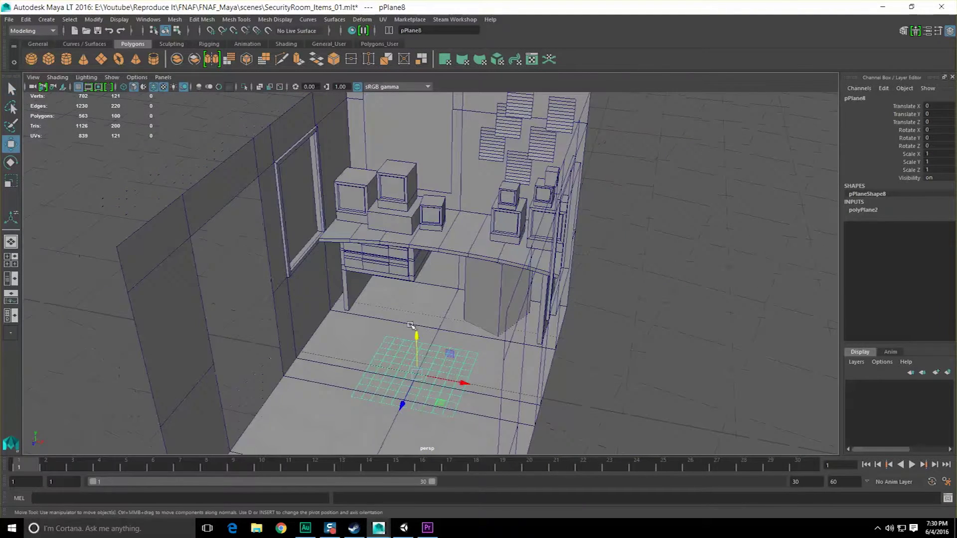
pyautogui.moveTo(416, 335); pyautogui.dragTo(416, 279)
pyautogui.keyDown('alt'); pyautogui.moveTo(417, 280); pyautogui.dragTo(466, 251); pyautogui.keyUp('alt')
# Stand the plane upright with Rotate X at 90 and set its width and height subdivisions to 1
pyautogui.click(864, 211)
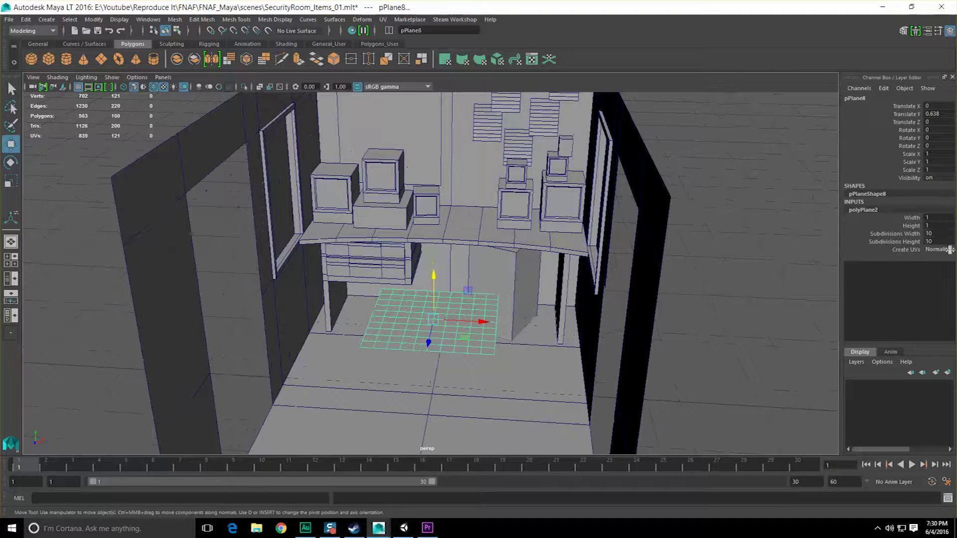
pyautogui.keyDown('shift'); pyautogui.click(928, 242); pyautogui.keyUp('shift')
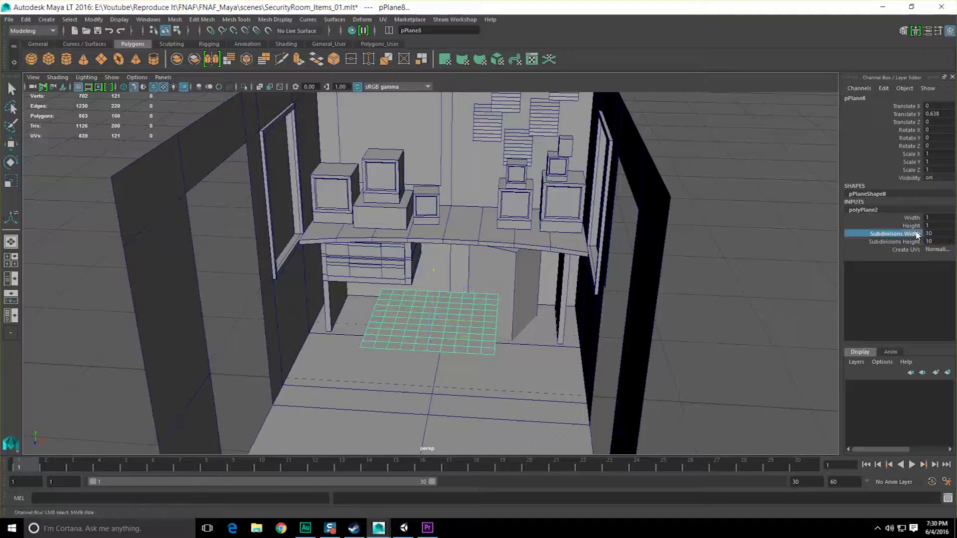
pyautogui.write('5')
pyautogui.press('Return')
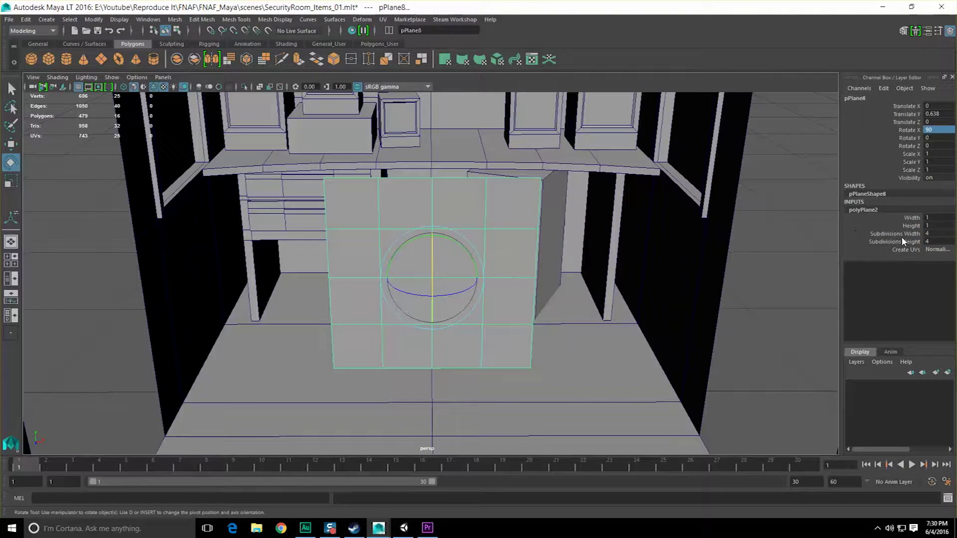
pyautogui.click(923, 226)
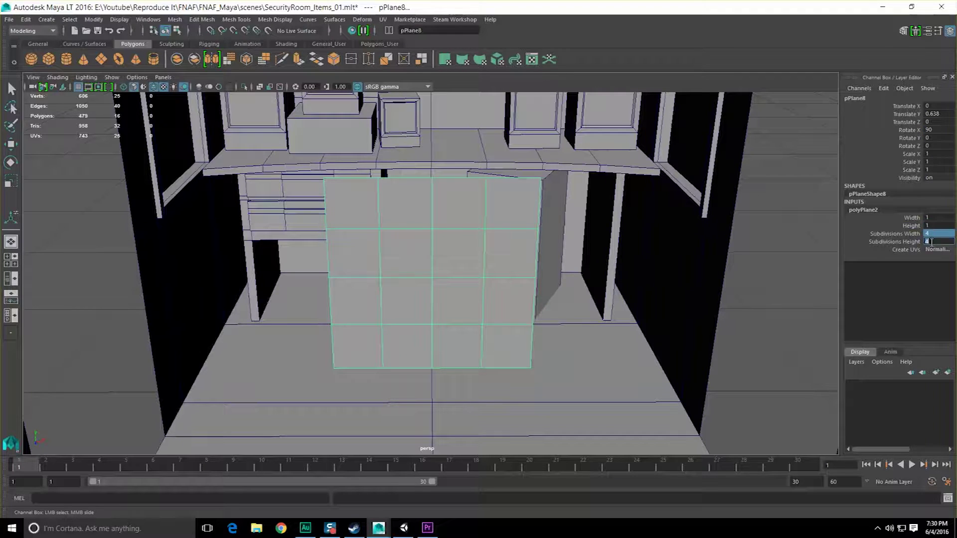
pyautogui.write('1')
pyautogui.press('Return')
# Move the plane back to a Translate Z of -0.736 and sideways in front of the angled box under the desk
pyautogui.keyDown('alt'); pyautogui.moveTo(320, 278); pyautogui.dragTo(456, 316); pyautogui.keyUp('alt')
pyautogui.press('w')
pyautogui.moveTo(371, 345); pyautogui.dragTo(422, 269)
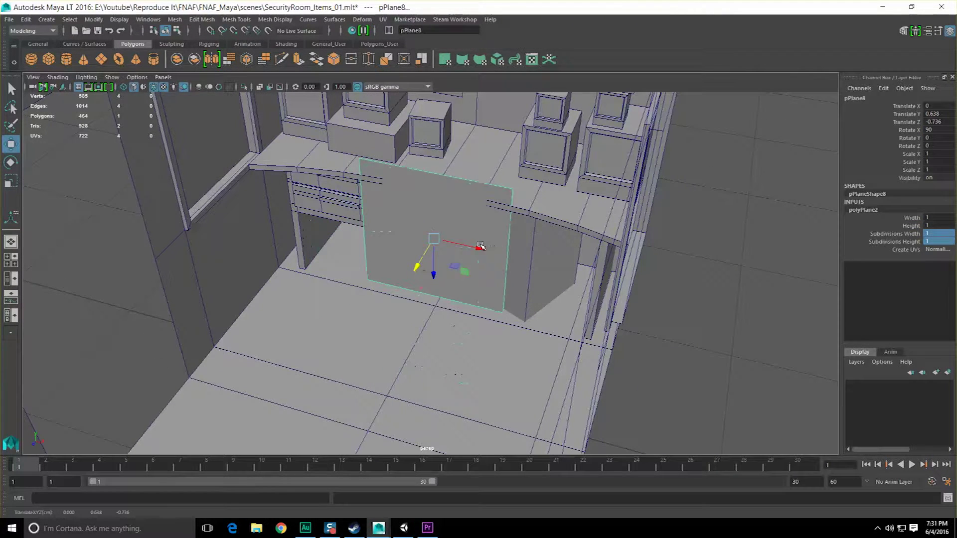
pyautogui.moveTo(481, 247); pyautogui.dragTo(487, 282)
# Select the plane's top edge and snap it vertically to the desktop
pyautogui.scroll(4, 493, 297)
pyautogui.keyDown('alt'); pyautogui.moveTo(487, 282); pyautogui.dragTo(429, 314, button='middle'); pyautogui.keyUp('alt')
pyautogui.moveTo(438, 252); pyautogui.dragTo(438, 281, button='right')
pyautogui.click(455, 189)
pyautogui.press('v')
pyautogui.moveTo(457, 238); pyautogui.dragTo(436, 180)
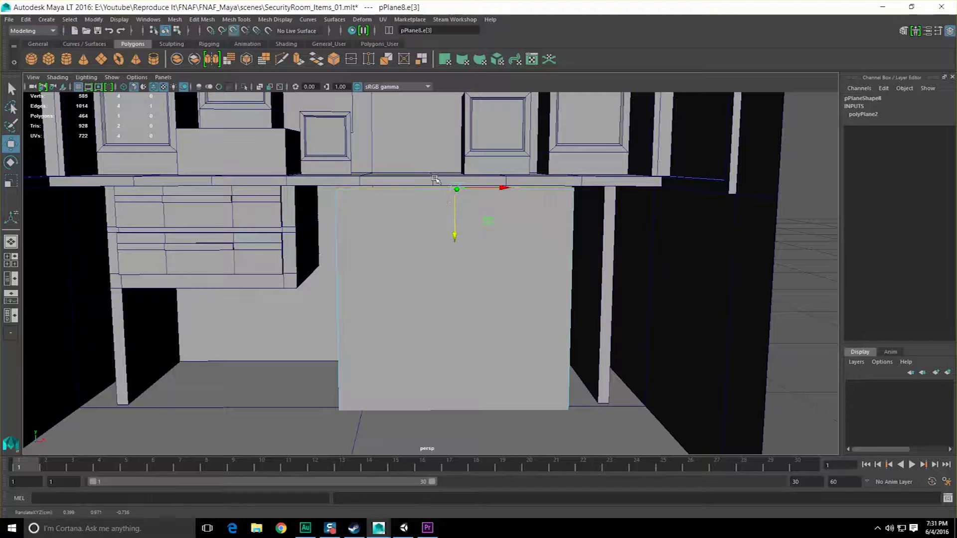
# Select the plane's bottom edge and snap it vertically to the floor
pyautogui.keyDown('alt'); pyautogui.moveTo(443, 306); pyautogui.dragTo(430, 224, button='middle'); pyautogui.keyUp('alt')
pyautogui.moveTo(395, 270); pyautogui.dragTo(437, 375)
pyautogui.moveTo(359, 332); pyautogui.dragTo(362, 330)
pyautogui.scroll(-1, 399, 272)
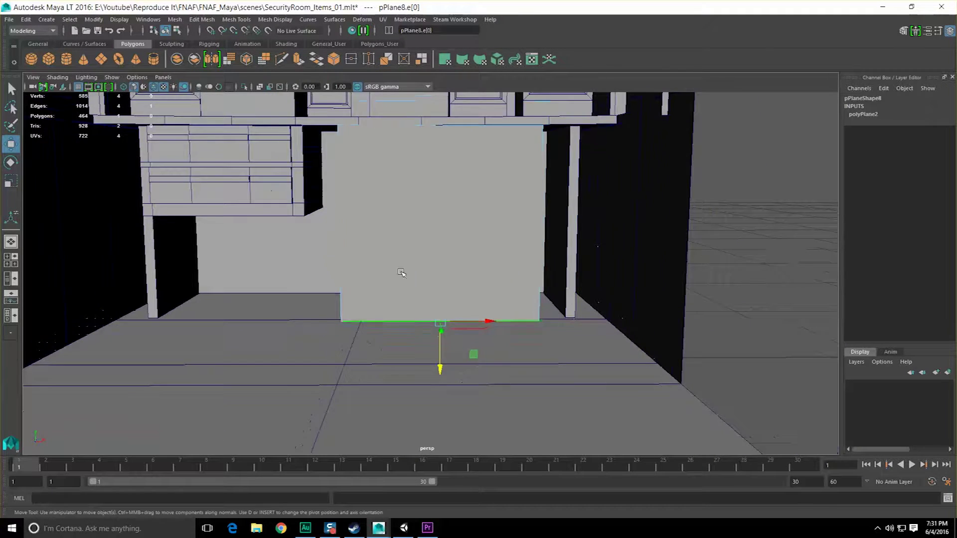
# Select both vertical side edges of the plane and shift them sideways toward the desk leg beside the box
pyautogui.keyDown('alt'); pyautogui.moveTo(400, 264); pyautogui.dragTo(398, 273); pyautogui.keyUp('alt')
pyautogui.moveTo(310, 235); pyautogui.dragTo(554, 265)
pyautogui.moveTo(479, 263); pyautogui.dragTo(505, 261)
pyautogui.scroll(1, 502, 270)
pyautogui.keyDown('alt'); pyautogui.moveTo(501, 271); pyautogui.dragTo(464, 292, button='middle'); pyautogui.keyUp('alt')
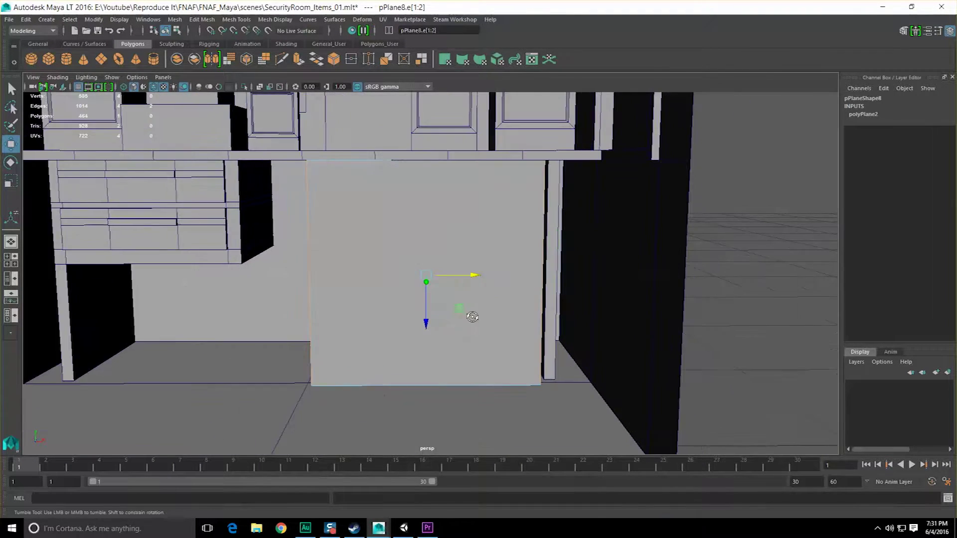
pyautogui.keyDown('alt'); pyautogui.moveTo(464, 293); pyautogui.dragTo(457, 323); pyautogui.keyUp('alt')
pyautogui.moveTo(465, 274)
pyautogui.mouseDown()
pyautogui.moveTo(475, 281)
pyautogui.moveTo(464, 284)
pyautogui.mouseUp()
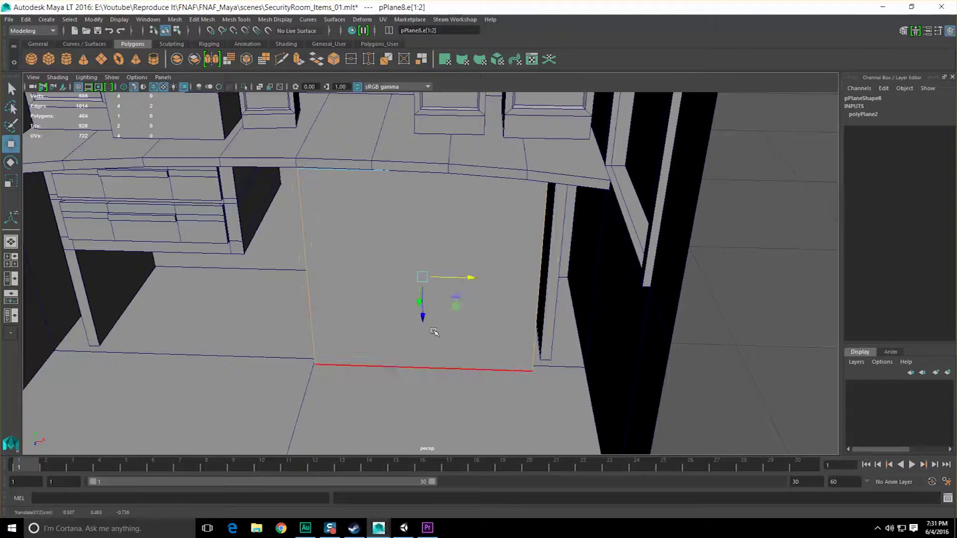
# Push the plane's side edges back to about Z -0.801 so it cuts through the box, and adjust their sideways position
pyautogui.moveTo(423, 316); pyautogui.dragTo(387, 349)
pyautogui.hotkey('ctrl', 'z')
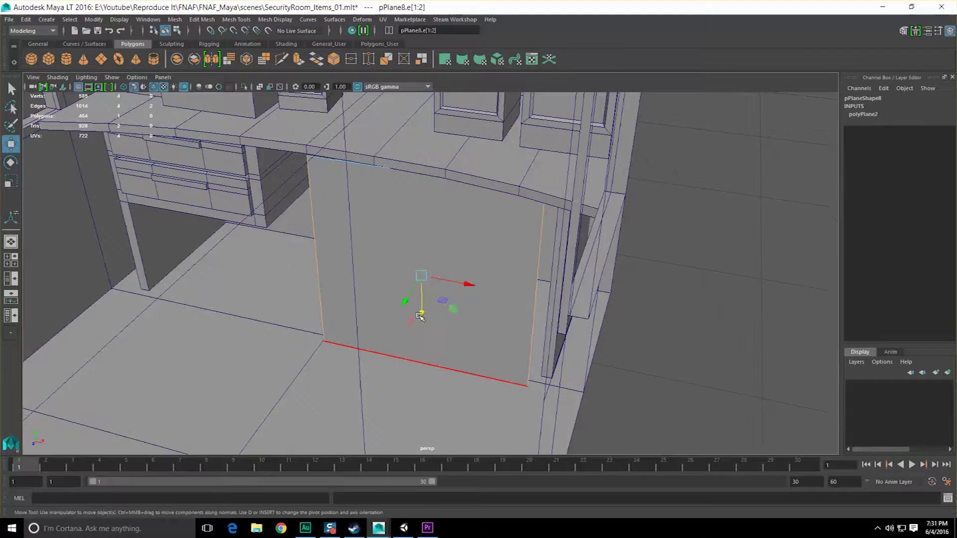
pyautogui.moveTo(406, 301); pyautogui.dragTo(436, 298)
pyautogui.moveTo(474, 265); pyautogui.dragTo(483, 268)
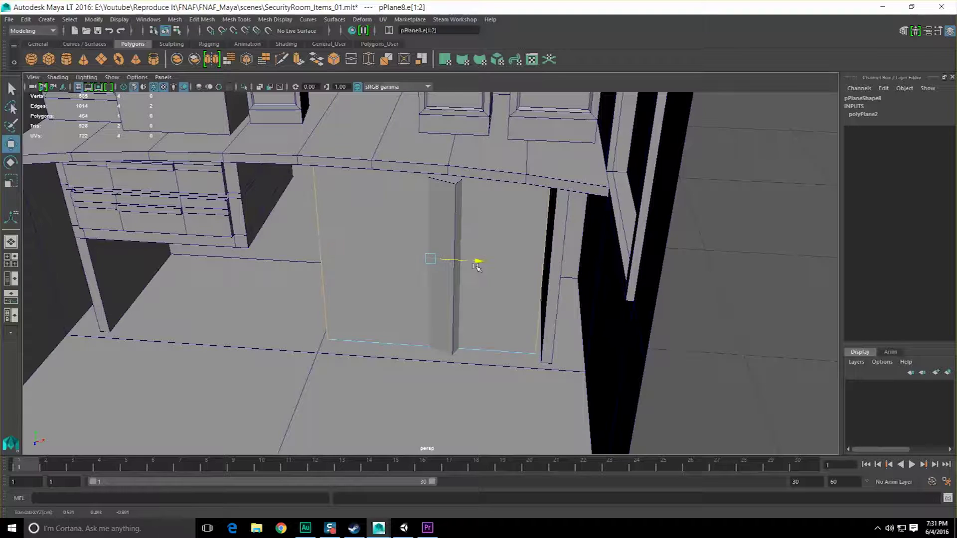
# Move the plane's outer edge against the desk leg and its inner edge to the near corner of the angled box
pyautogui.click(539, 267)
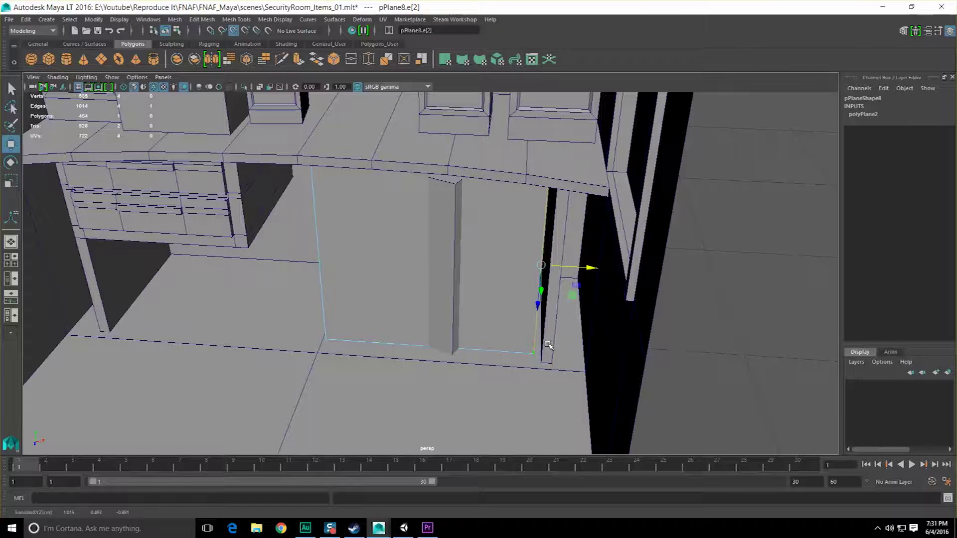
pyautogui.moveTo(591, 268); pyautogui.dragTo(602, 269)
pyautogui.click(340, 269)
pyautogui.keyDown('alt'); pyautogui.moveTo(339, 282); pyautogui.dragTo(500, 276); pyautogui.keyUp('alt')
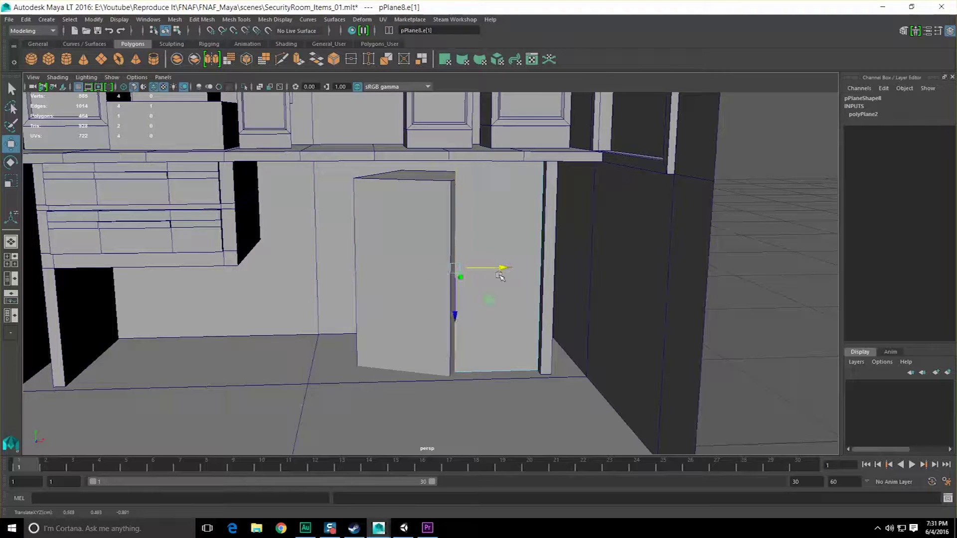
pyautogui.keyDown('alt'); pyautogui.moveTo(444, 189); pyautogui.dragTo(416, 221, button='middle'); pyautogui.keyUp('alt')
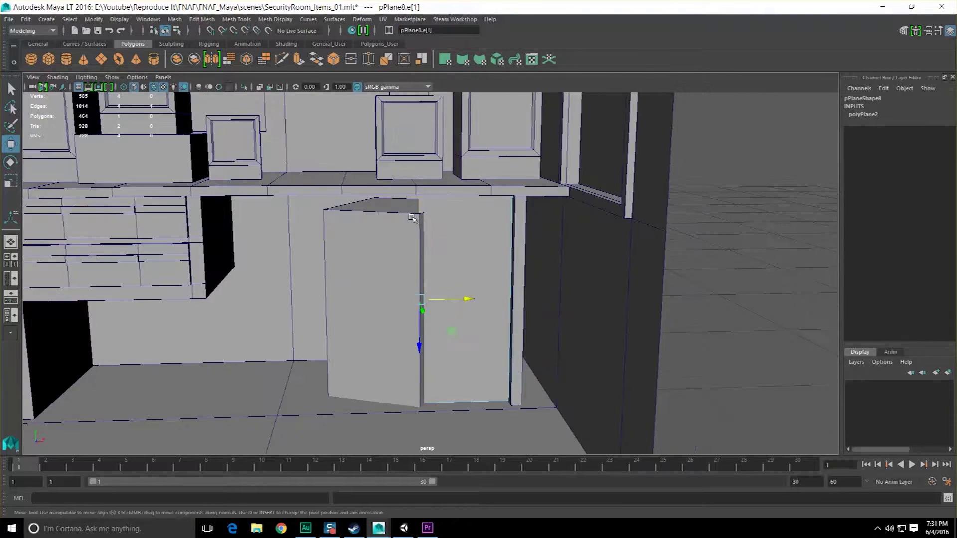
pyautogui.scroll(3, 417, 221)
pyautogui.scroll(-1, 417, 221)
pyautogui.keyDown('alt'); pyautogui.moveTo(417, 222); pyautogui.dragTo(399, 239); pyautogui.keyUp('alt')
pyautogui.moveTo(466, 305); pyautogui.dragTo(475, 307)
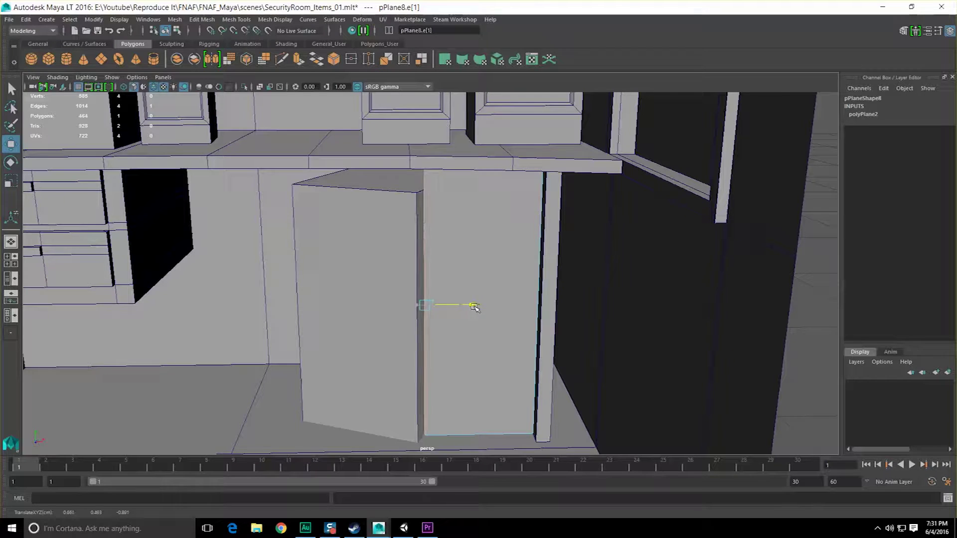
# Select the angled box and examine how it and the new panel fit beneath the desk
pyautogui.click(404, 274)
pyautogui.keyDown('alt'); pyautogui.moveTo(404, 274); pyautogui.dragTo(373, 307); pyautogui.keyUp('alt')
pyautogui.scroll(-5, 377, 302)
pyautogui.keyDown('alt'); pyautogui.moveTo(378, 301); pyautogui.dragTo(454, 280, button='middle'); pyautogui.keyUp('alt')
pyautogui.scroll(-3, 454, 280)
pyautogui.keyDown('alt'); pyautogui.moveTo(453, 280); pyautogui.dragTo(429, 268); pyautogui.keyUp('alt')
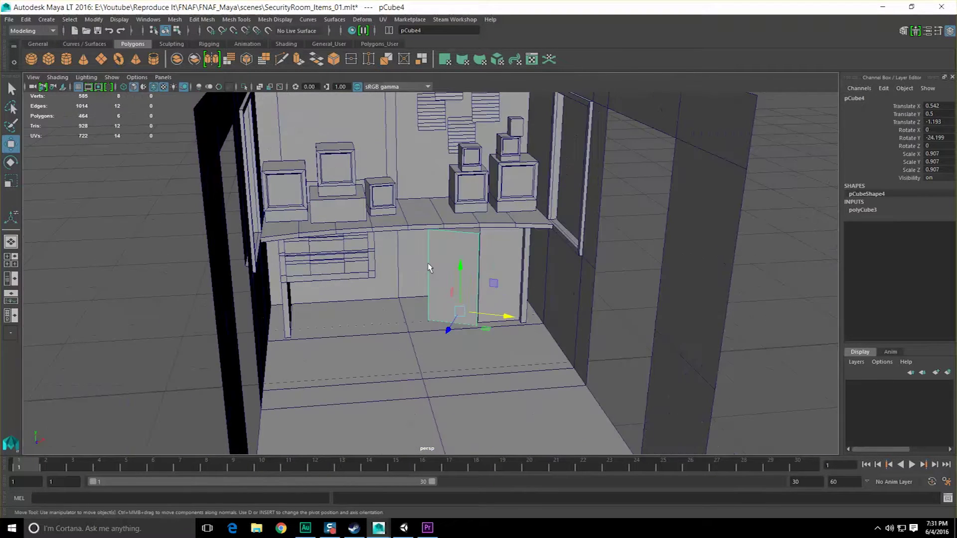
pyautogui.press('q')
pyautogui.click(630, 237)
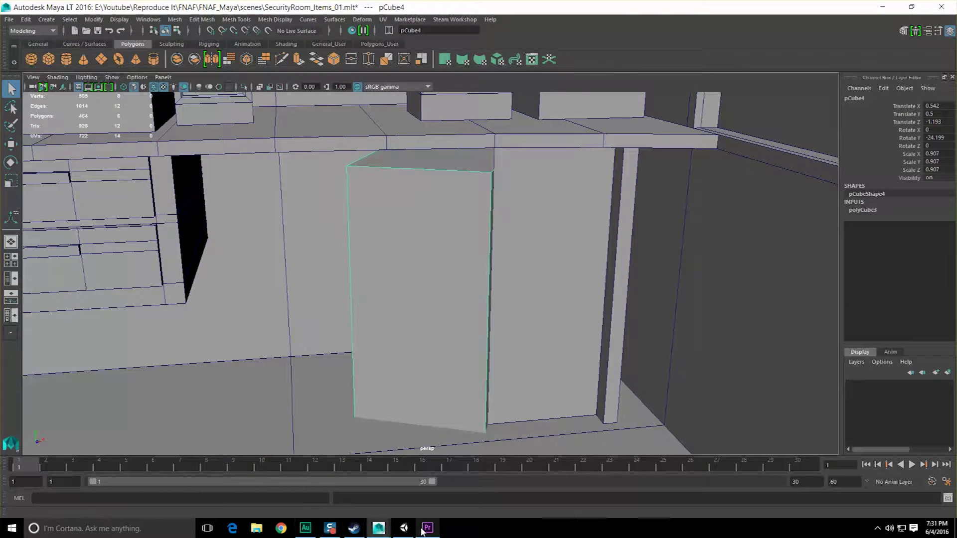
# In Premiere Pro, step FiveNightsatFreddys 01.avi back to 00:00:42:18 to study the desk items, and return to Maya LT
pyautogui.click(426, 528)
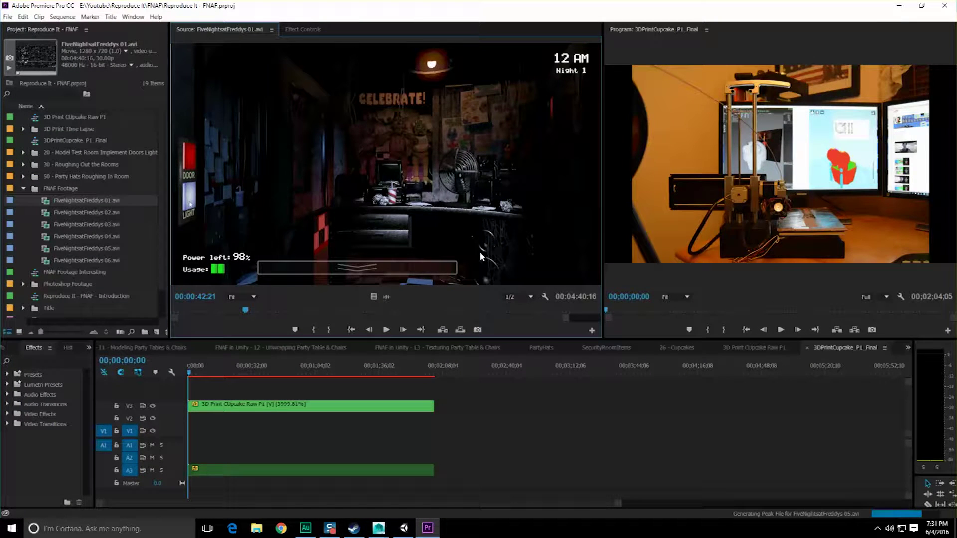
pyautogui.press('Left')
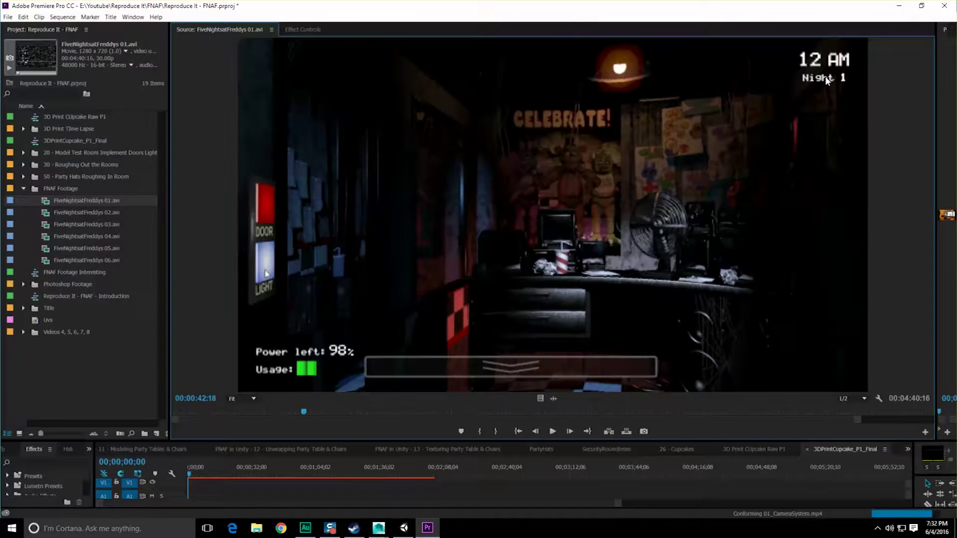
pyautogui.click(899, 5)
pyautogui.click(389, 218)
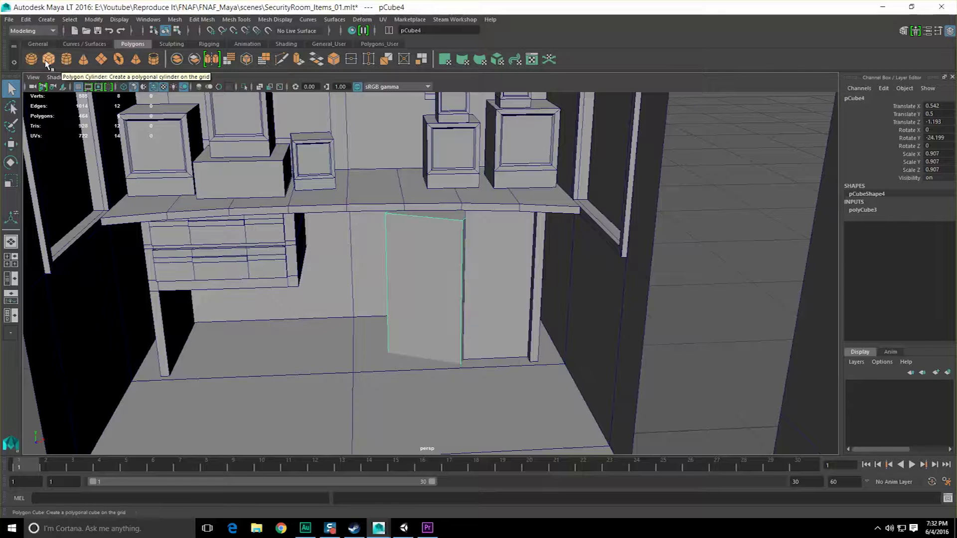
# Create a polygon cylinder in the middle of the room and scale it uniformly to 0.292
pyautogui.click(67, 59)
pyautogui.scroll(-5, 352, 269)
pyautogui.keyDown('alt'); pyautogui.moveTo(353, 269); pyautogui.dragTo(374, 259, button='middle'); pyautogui.keyUp('alt')
pyautogui.press('e')
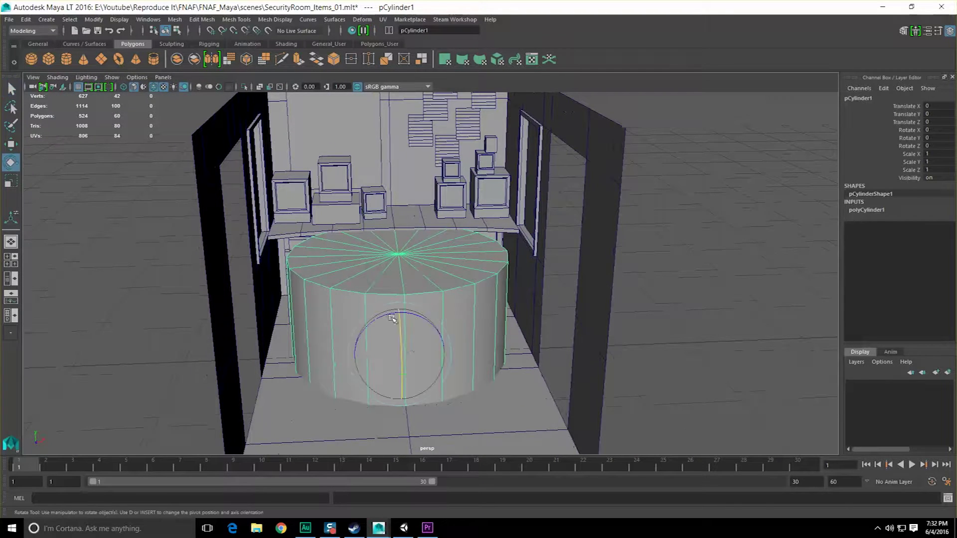
pyautogui.press('r')
pyautogui.moveTo(399, 353); pyautogui.dragTo(343, 341)
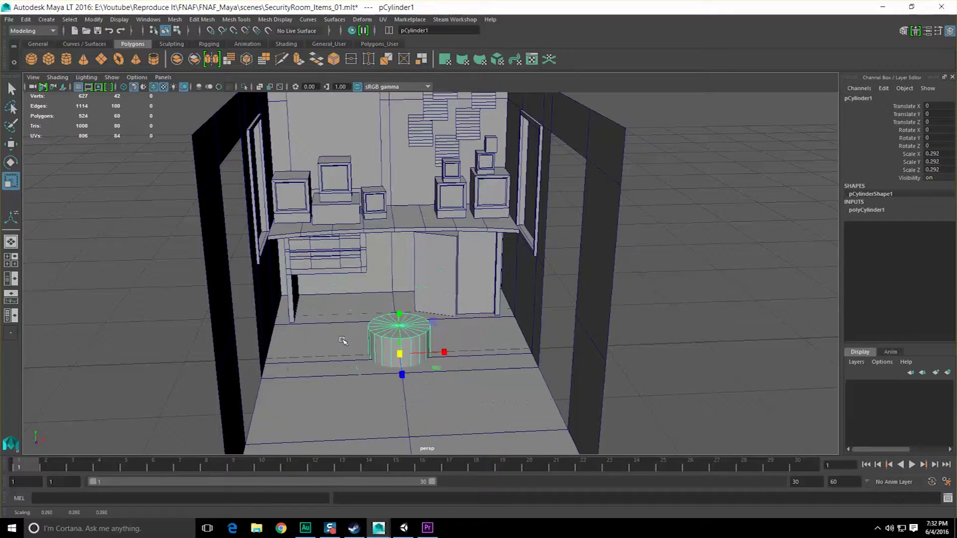
# Give the cylinder 30 axis and 3 cap subdivisions, with Rotate X at 90 and Translate Y at 0.474
pyautogui.click(866, 210)
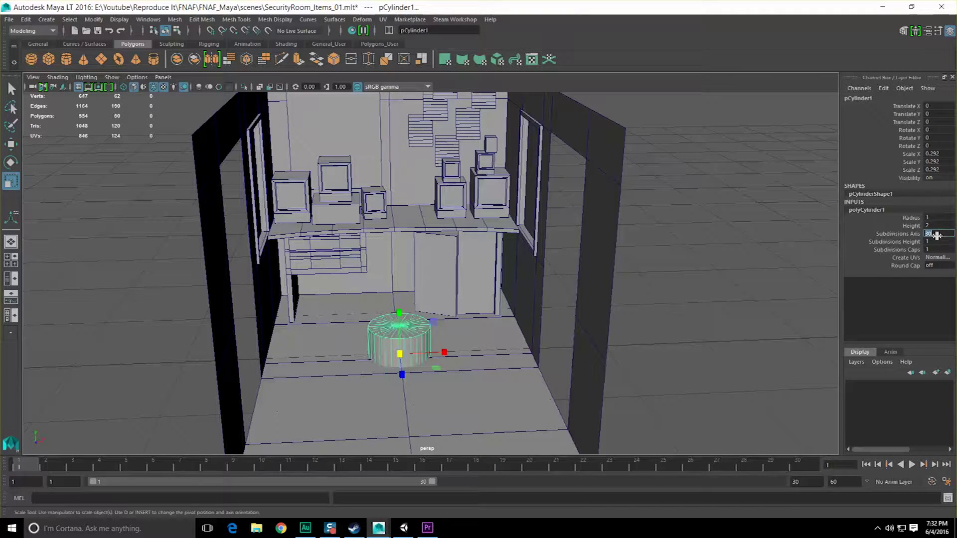
pyautogui.keyDown('alt'); pyautogui.moveTo(449, 299); pyautogui.dragTo(489, 259); pyautogui.keyUp('alt')
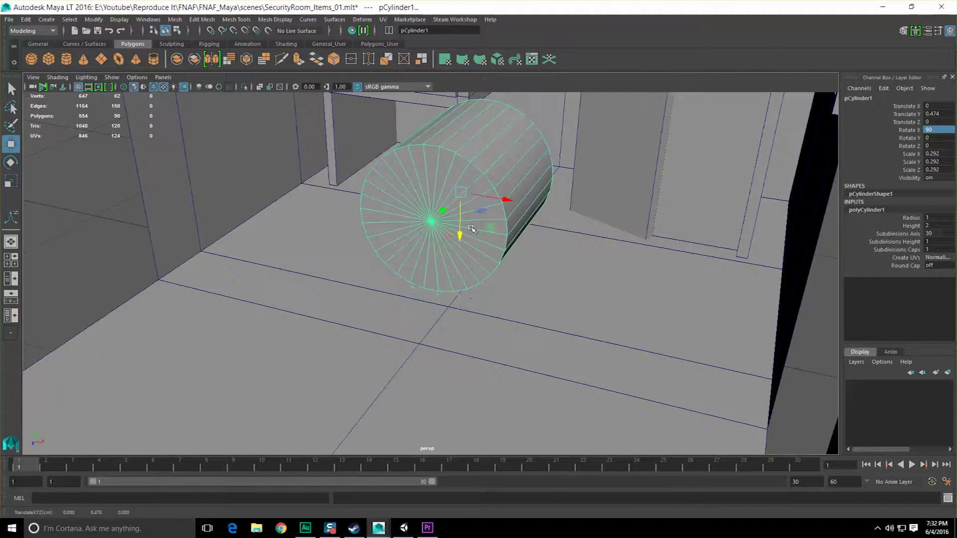
pyautogui.keyDown('alt'); pyautogui.moveTo(519, 252); pyautogui.dragTo(503, 246); pyautogui.keyUp('alt')
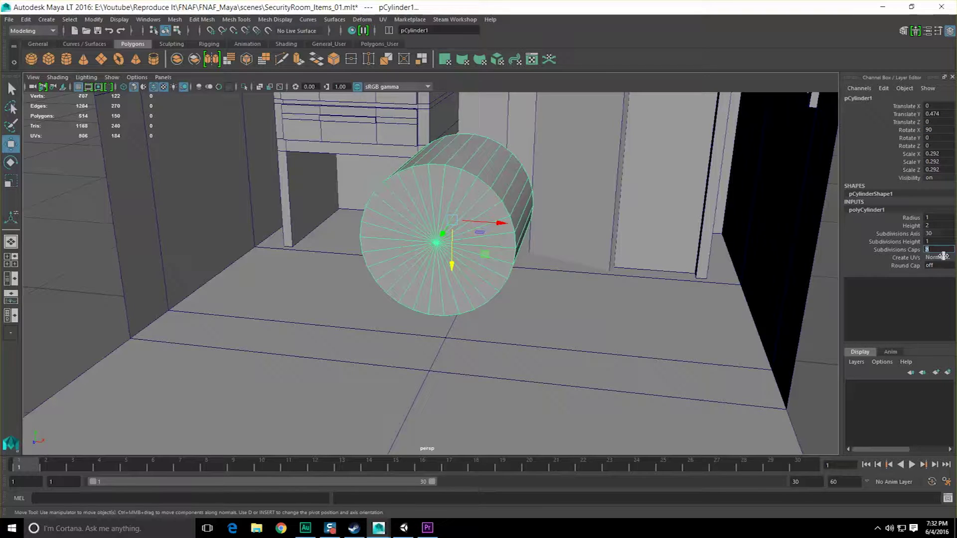
pyautogui.write('3')
pyautogui.press('Return')
pyautogui.keyDown('alt'); pyautogui.moveTo(639, 267); pyautogui.dragTo(663, 292); pyautogui.keyUp('alt')
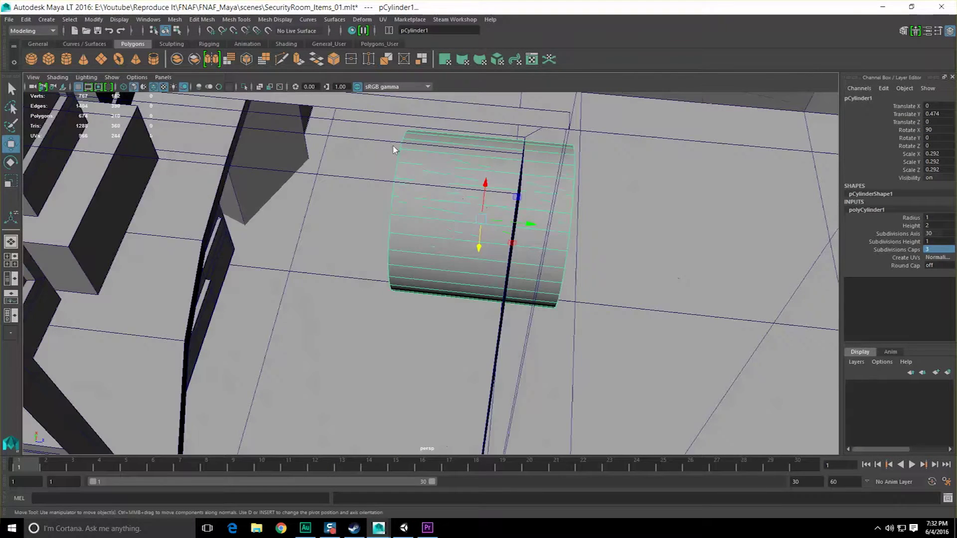
pyautogui.moveTo(394, 147)
pyautogui.mouseDown(button='right')
pyautogui.moveTo(395, 173)
pyautogui.moveTo(393, 150)
pyautogui.mouseUp(button='right')
pyautogui.keyDown('alt'); pyautogui.moveTo(394, 184); pyautogui.dragTo(494, 225); pyautogui.keyUp('alt')
pyautogui.click(419, 183)
pyautogui.press('F8')
pyautogui.press('F8')
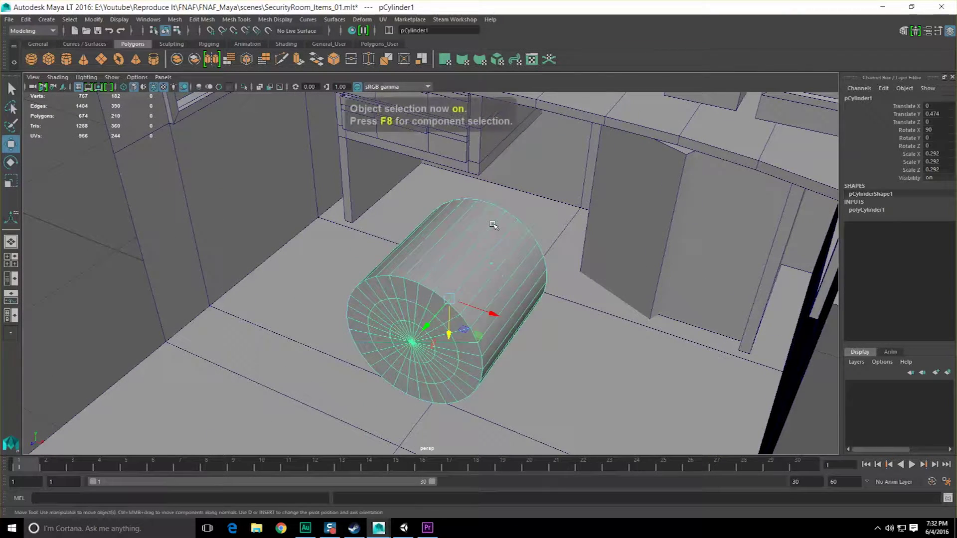
# Save the scene, and save it again as a new version named SecurityRoom_Items_02.mlt
pyautogui.press('q')
pyautogui.hotkey('ctrl', 's')
pyautogui.click(15, 21)
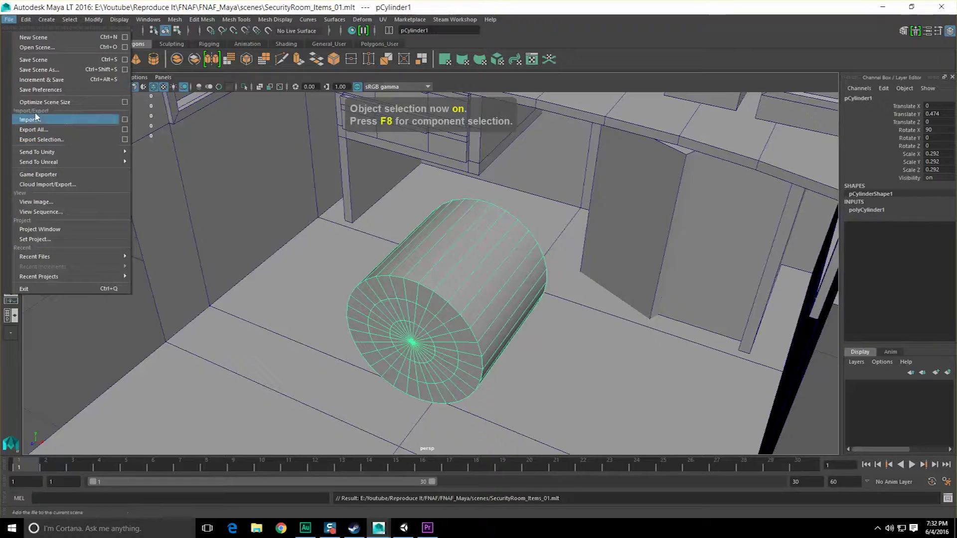
pyautogui.click(43, 66)
pyautogui.press('BackSpace')
pyautogui.write('2')
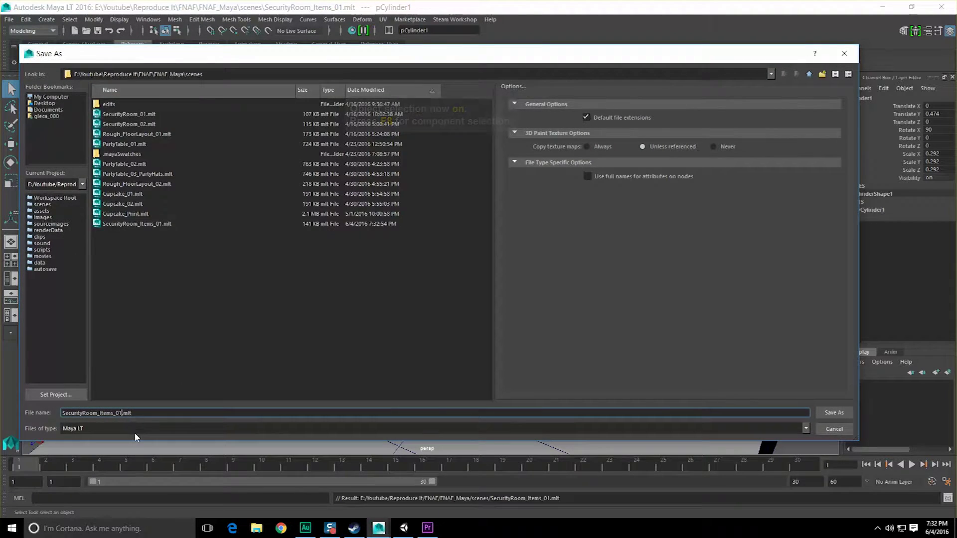
pyautogui.press('Return')
pyautogui.keyDown('alt'); pyautogui.moveTo(371, 218); pyautogui.dragTo(299, 229); pyautogui.keyUp('alt')
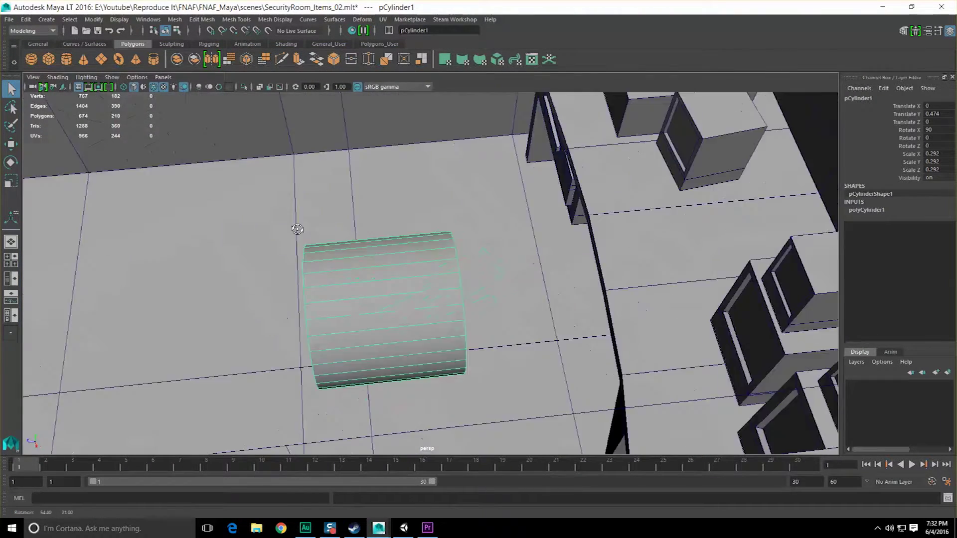
pyautogui.keyDown('alt'); pyautogui.moveTo(299, 229); pyautogui.dragTo(331, 242, button='right'); pyautogui.keyUp('alt')
pyautogui.keyDown('alt'); pyautogui.moveTo(331, 241); pyautogui.dragTo(627, 199); pyautogui.keyUp('alt')
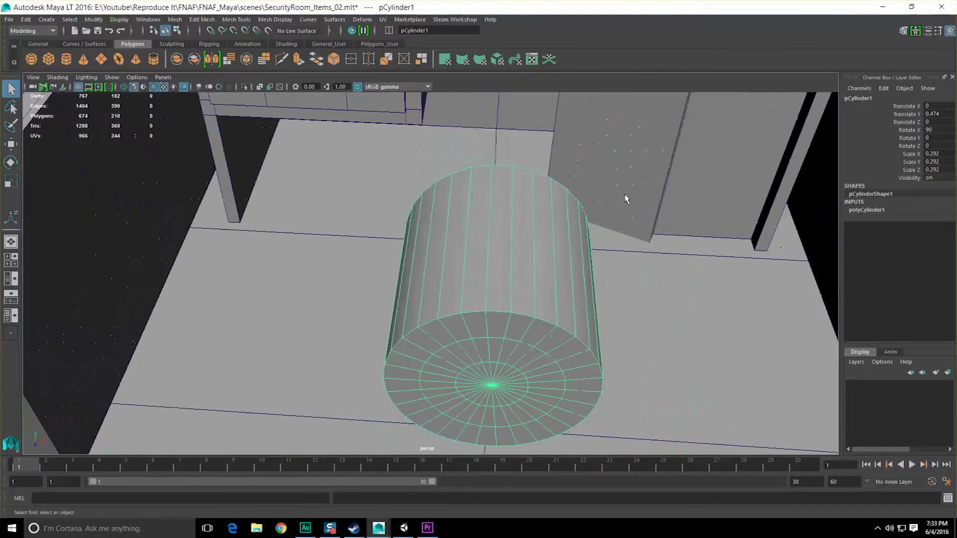
pyautogui.scroll(-3, 631, 153)
pyautogui.keyDown('alt'); pyautogui.moveTo(630, 153); pyautogui.dragTo(573, 229, button='middle'); pyautogui.keyUp('alt')
pyautogui.keyDown('alt'); pyautogui.moveTo(573, 229); pyautogui.dragTo(563, 229); pyautogui.keyUp('alt')
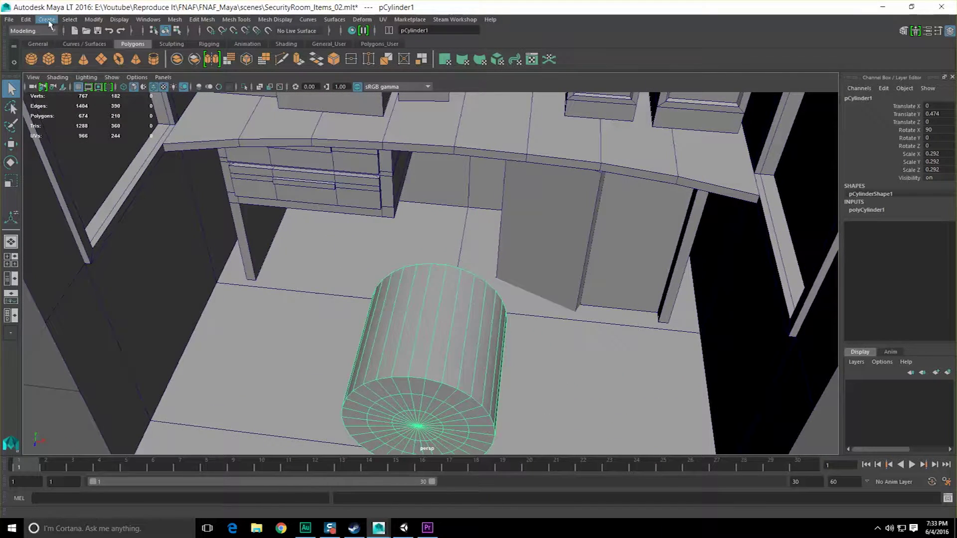
# Snap the cylinder against the front face of the angled box under the desk with the Snap Together Tool
pyautogui.click(93, 19)
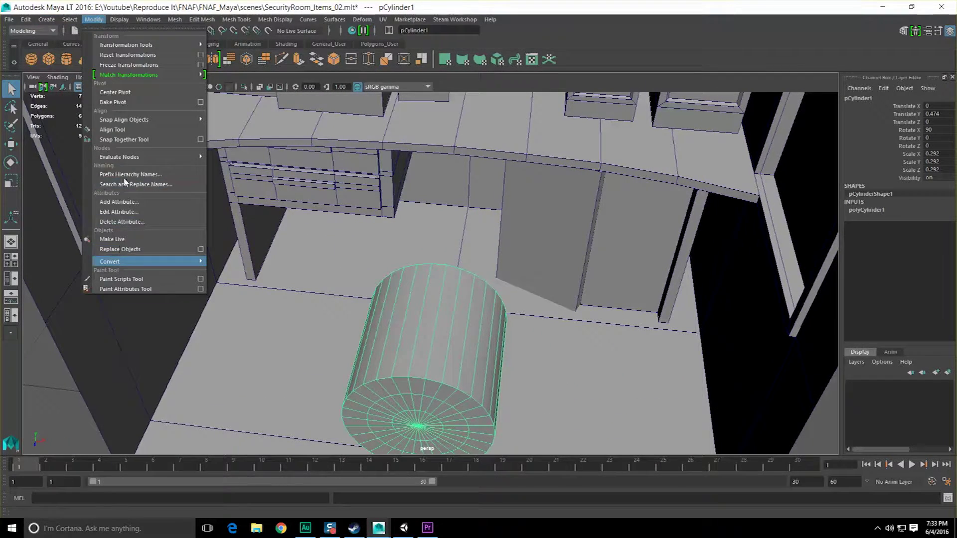
pyautogui.click(147, 140)
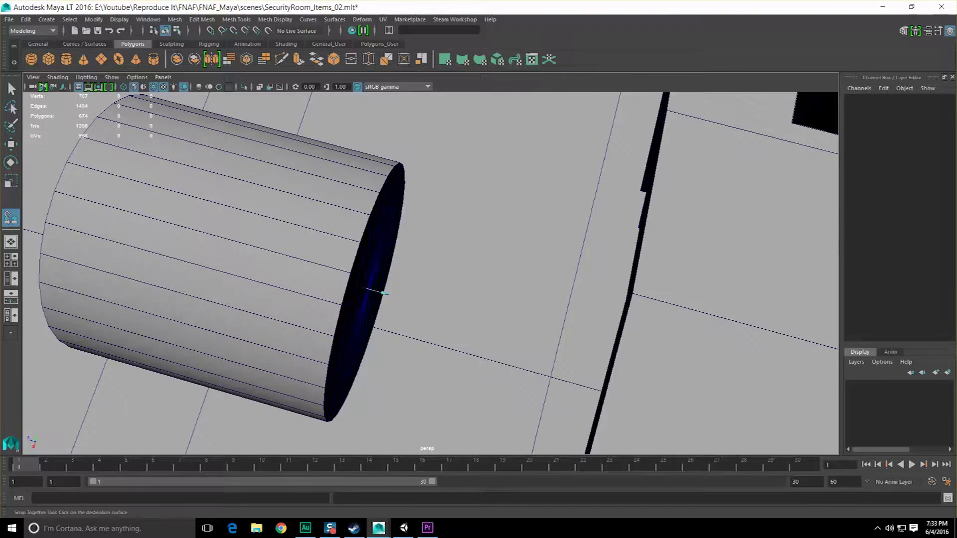
pyautogui.keyDown('alt'); pyautogui.moveTo(407, 229); pyautogui.dragTo(630, 203); pyautogui.keyUp('alt')
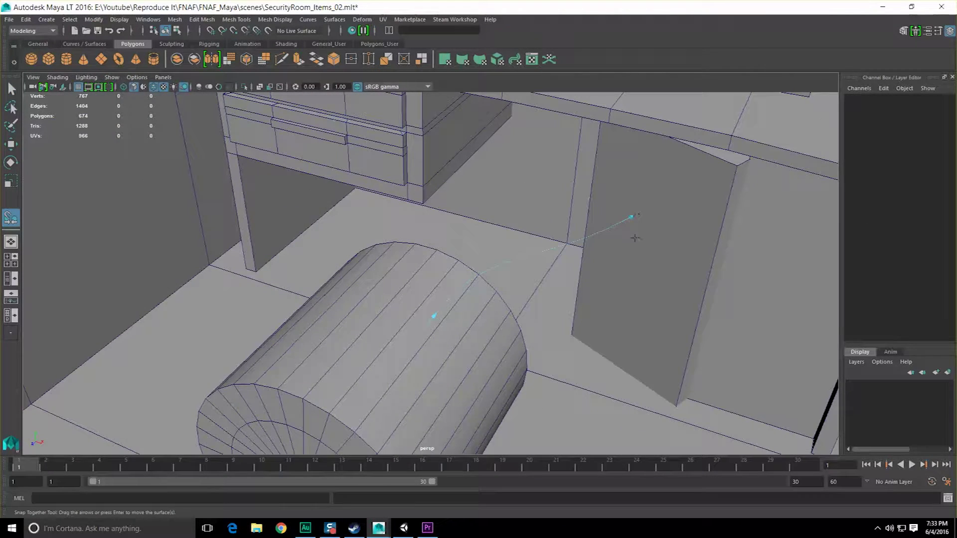
pyautogui.press('Return')
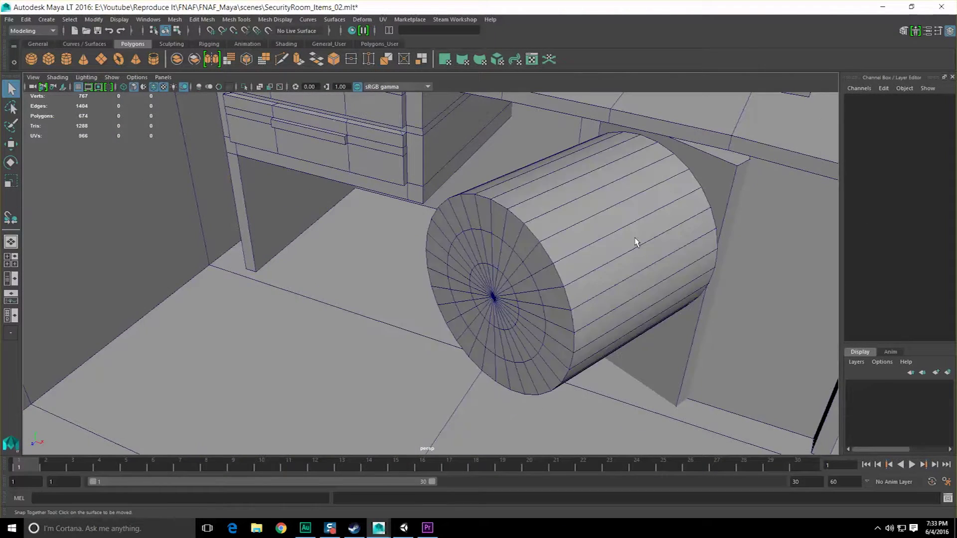
pyautogui.keyDown('alt'); pyautogui.moveTo(635, 239); pyautogui.dragTo(516, 237); pyautogui.keyUp('alt')
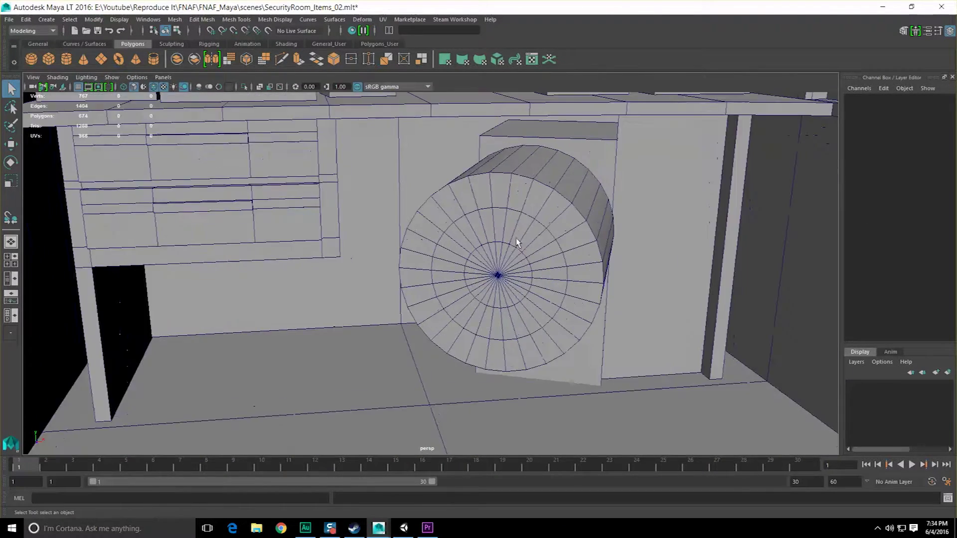
# Scale the snapped cylinder uniformly to 0.158 and check the reference footage in Premiere Pro, returning to Maya LT
pyautogui.click(499, 259)
pyautogui.press('r')
pyautogui.moveTo(520, 250); pyautogui.dragTo(421, 268)
pyautogui.click(428, 530)
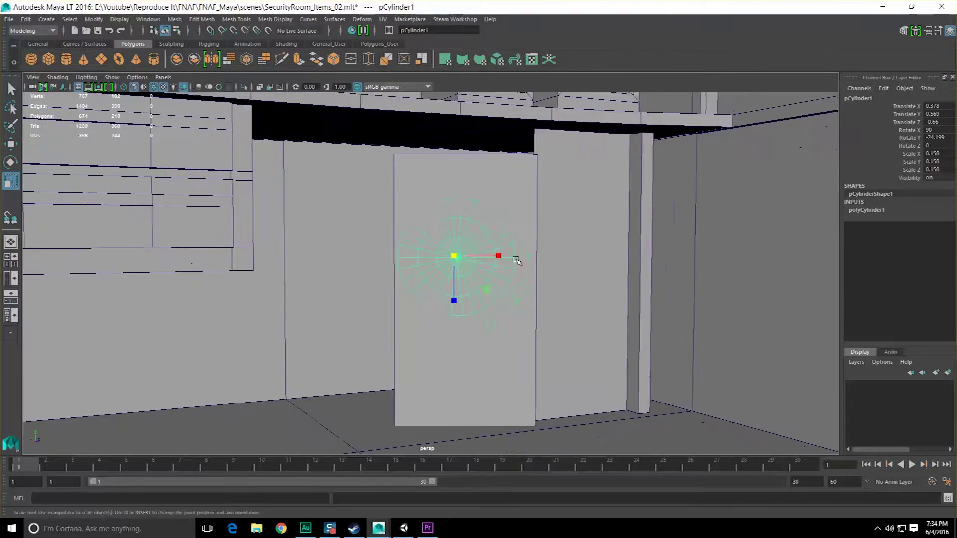
pyautogui.press('w')
pyautogui.keyDown('alt'); pyautogui.moveTo(513, 273); pyautogui.dragTo(474, 165); pyautogui.keyUp('alt')
pyautogui.click(474, 165)
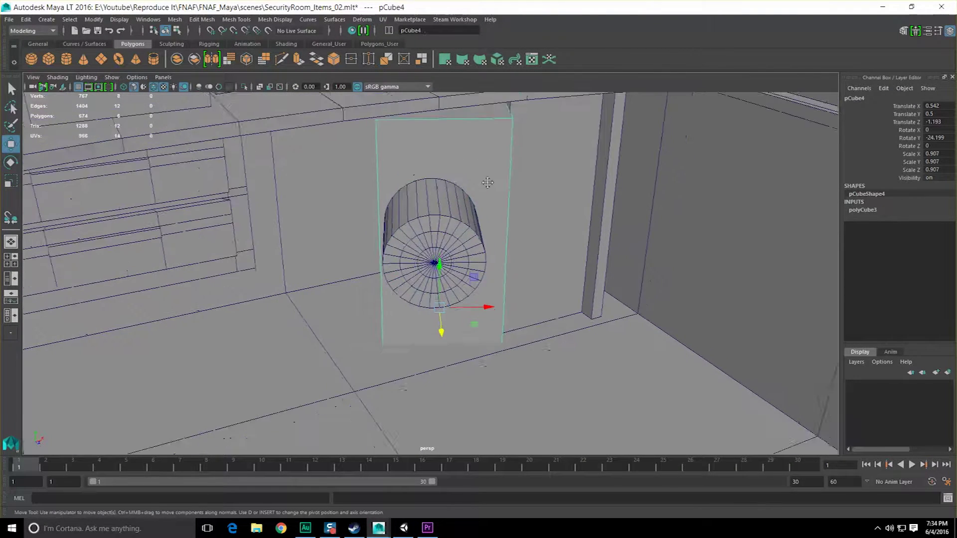
pyautogui.press('F8')
pyautogui.press('F8')
pyautogui.keyDown('shift'); pyautogui.moveTo(458, 200); pyautogui.dragTo(455, 149, button='right'); pyautogui.keyUp('shift')
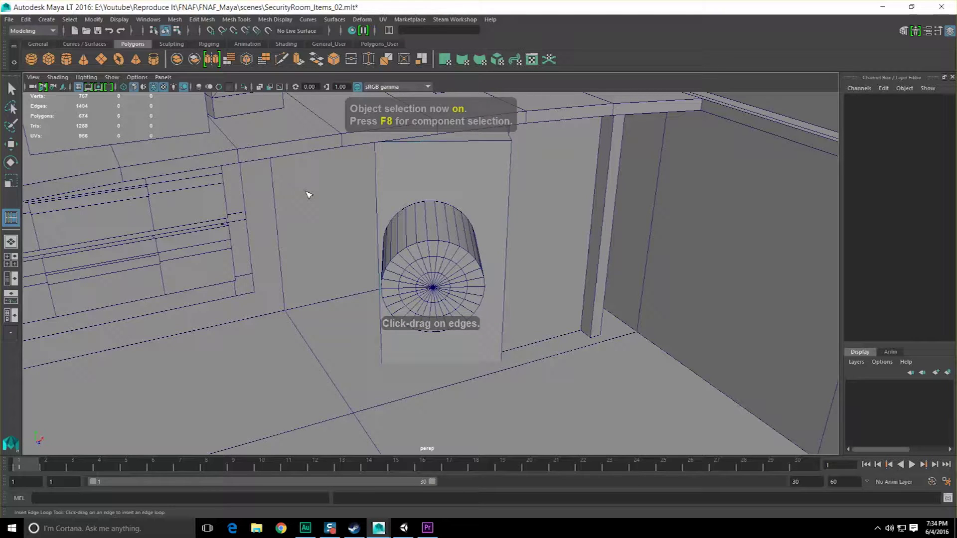
pyautogui.press('F8')
pyautogui.press('q')
pyautogui.click(332, 299)
pyautogui.press('F8')
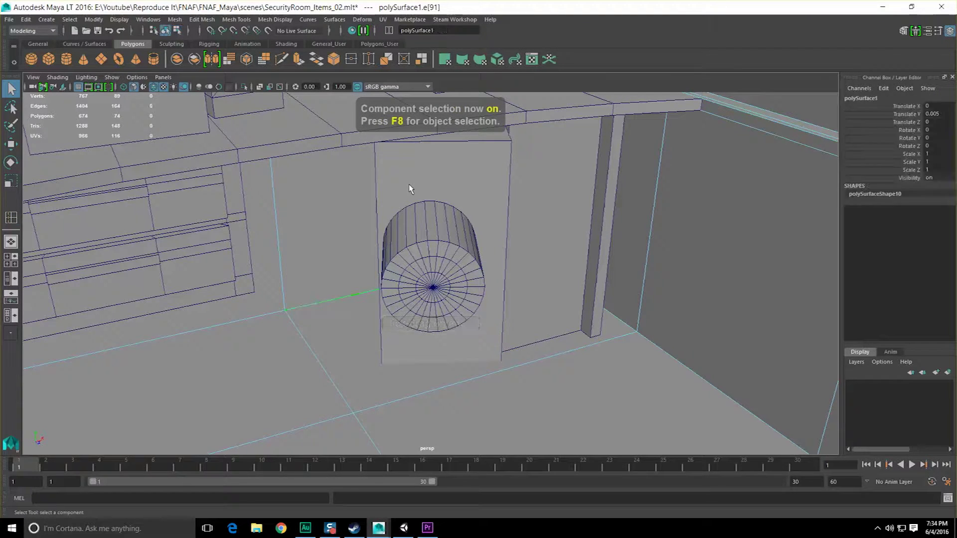
# Insert one vertical edge loop down the middle of the angled box with the Insert Edge Loop Tool set to multiple edge loops
pyautogui.keyDown('shift'); pyautogui.moveTo(435, 181); pyautogui.dragTo(390, 187, button='right'); pyautogui.keyUp('shift')
pyautogui.click(123, 161)
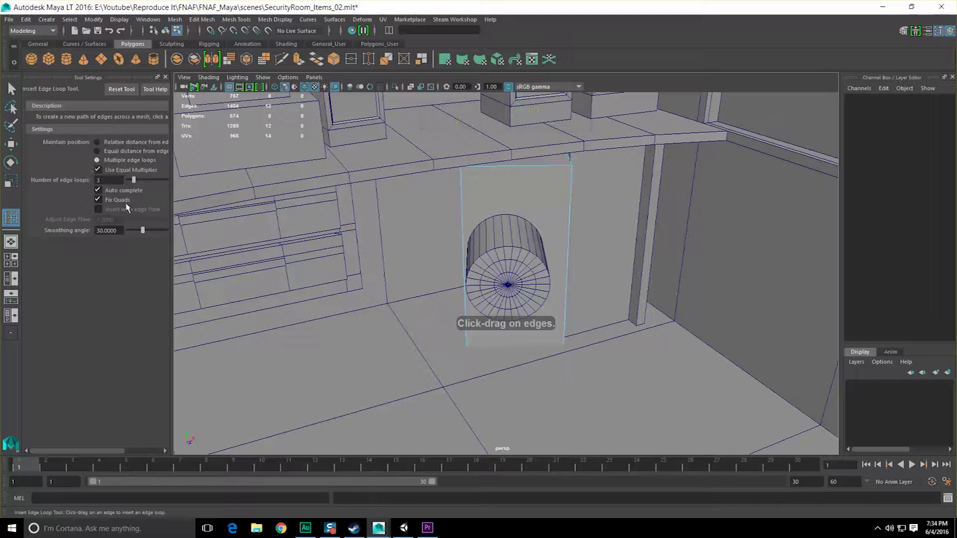
pyautogui.click(527, 168)
pyautogui.press('q')
pyautogui.press('f')
pyautogui.keyDown('alt'); pyautogui.moveTo(550, 232); pyautogui.dragTo(530, 233); pyautogui.keyUp('alt')
pyautogui.click(530, 224)
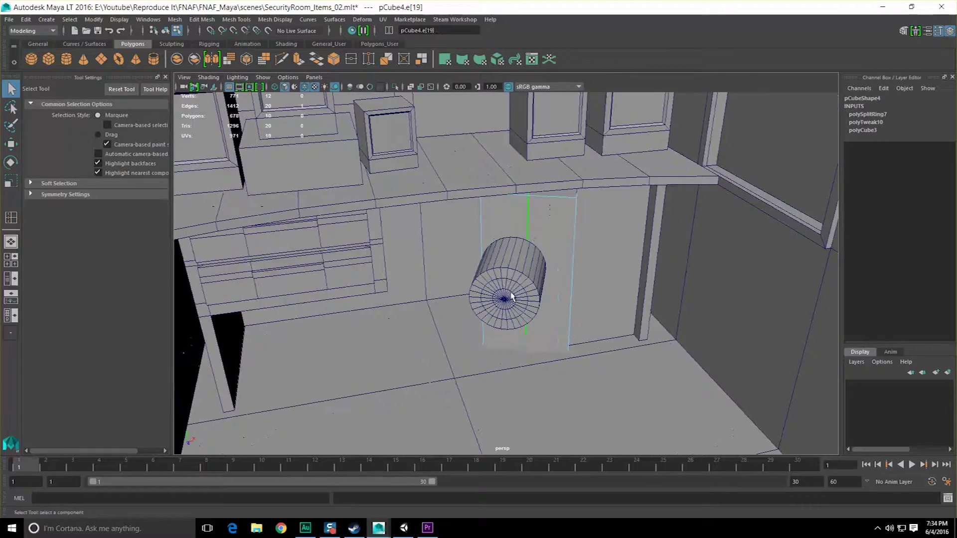
# Slide the cylinder sideways to Translate X 0.425 and Translate Z -0.639, lining it up with the box's centre edge
pyautogui.scroll(3, 512, 291)
pyautogui.press('F8')
pyautogui.click(511, 288)
pyautogui.press('w')
pyautogui.keyDown('alt'); pyautogui.moveTo(511, 288); pyautogui.dragTo(529, 304); pyautogui.keyUp('alt')
pyautogui.scroll(1, 486, 165)
pyautogui.keyDown('alt'); pyautogui.moveTo(486, 165); pyautogui.dragTo(499, 259); pyautogui.keyUp('alt')
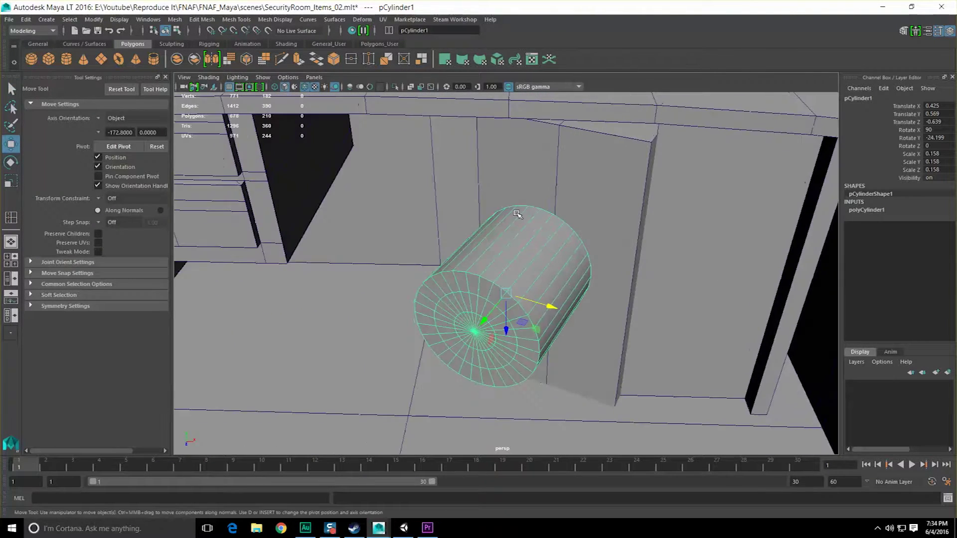
# Flatten the cylinder along its length into a thin disc with Scale Y 0.019
pyautogui.press('r')
pyautogui.moveTo(506, 295); pyautogui.dragTo(505, 296)
pyautogui.keyDown('alt'); pyautogui.moveTo(593, 312); pyautogui.dragTo(578, 294); pyautogui.keyUp('alt')
pyautogui.scroll(2, 569, 295)
# Move the disc's pivot onto its back face and snap the disc flush to the box at Translate X 0.537 and Translate Z -0.889
pyautogui.press('w')
pyautogui.click(493, 330)
pyautogui.scroll(-3, 598, 286)
pyautogui.scroll(3, 579, 294)
pyautogui.press('d')
pyautogui.click(518, 304)
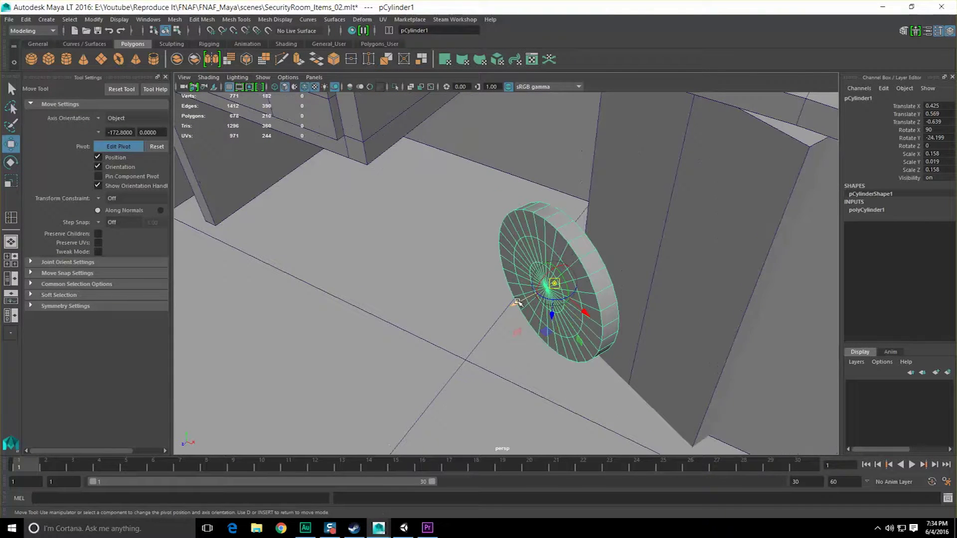
pyautogui.press('v')
pyautogui.moveTo(591, 231); pyautogui.dragTo(585, 240, button='middle')
pyautogui.keyDown('alt'); pyautogui.moveTo(529, 298); pyautogui.dragTo(612, 196); pyautogui.keyUp('alt')
pyautogui.press('v')
pyautogui.middleClick(594, 348)
pyautogui.scroll(5, 595, 328)
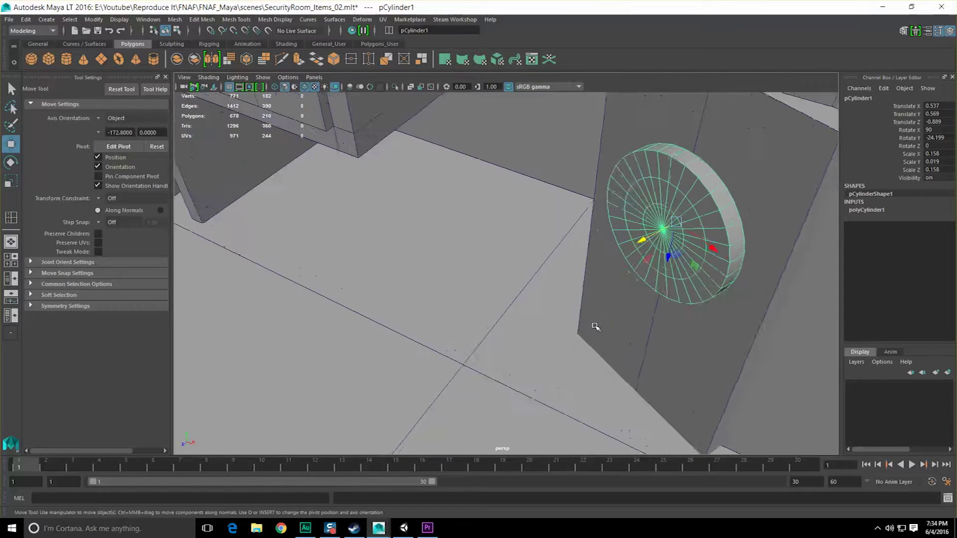
# Examine how the disc sits on the box front and switch to Premiere Pro to compare it with the reference footage
pyautogui.press('q')
pyautogui.keyDown('alt'); pyautogui.moveTo(705, 263); pyautogui.dragTo(511, 305, button='middle'); pyautogui.keyUp('alt')
pyautogui.keyDown('alt'); pyautogui.moveTo(512, 305); pyautogui.dragTo(522, 263); pyautogui.keyUp('alt')
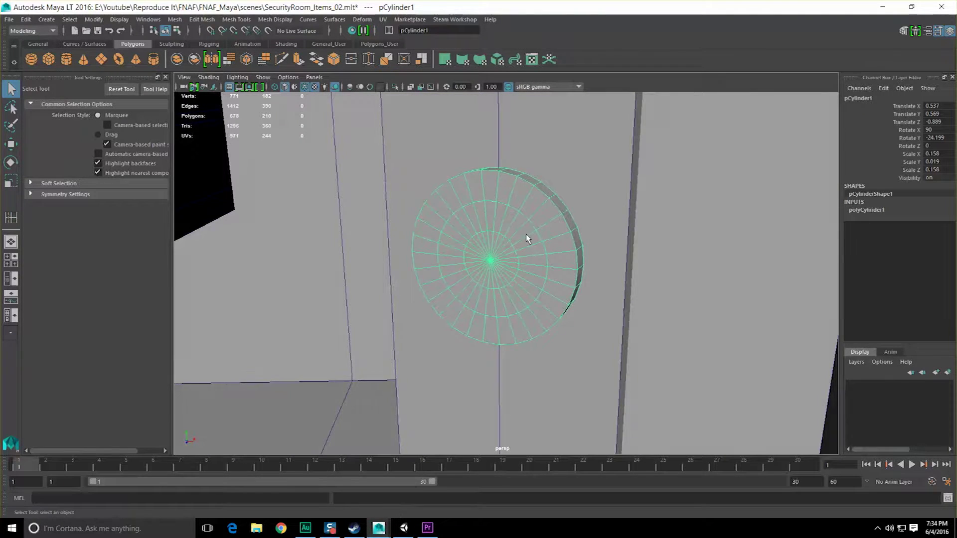
pyautogui.scroll(5, 536, 226)
pyautogui.keyDown('alt'); pyautogui.moveTo(523, 241); pyautogui.dragTo(513, 294, button='middle'); pyautogui.keyUp('alt')
pyautogui.scroll(-5, 513, 295)
pyautogui.moveTo(513, 295)
pyautogui.keyDown('alt'); pyautogui.mouseDown()
pyautogui.moveTo(496, 292)
pyautogui.moveTo(504, 309)
pyautogui.mouseUp(); pyautogui.keyUp('alt')
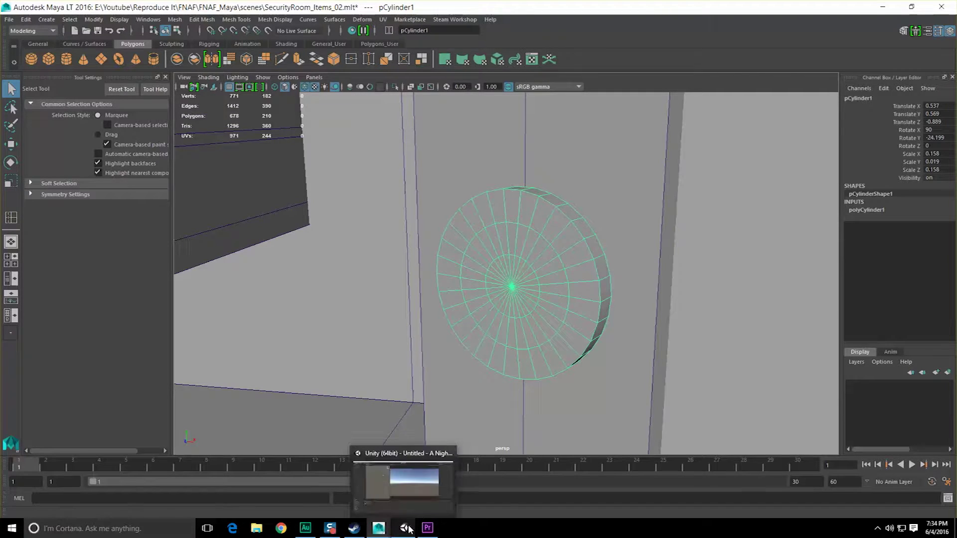
pyautogui.click(427, 528)
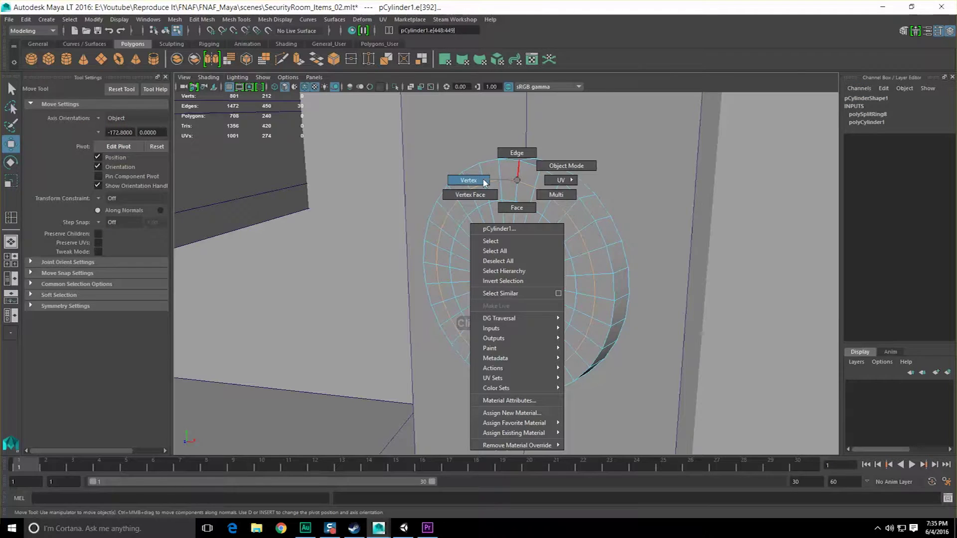
# Bevel the edge loop around the disc's front face with Fraction 0.4 and 3 segments
pyautogui.moveTo(483, 183); pyautogui.dragTo(515, 152, button='right')
pyautogui.keyDown('alt'); pyautogui.moveTo(518, 227); pyautogui.dragTo(506, 194); pyautogui.keyUp('alt')
pyautogui.keyDown('shift'); pyautogui.rightClick(506, 193); pyautogui.keyUp('shift')
pyautogui.click(545, 190)
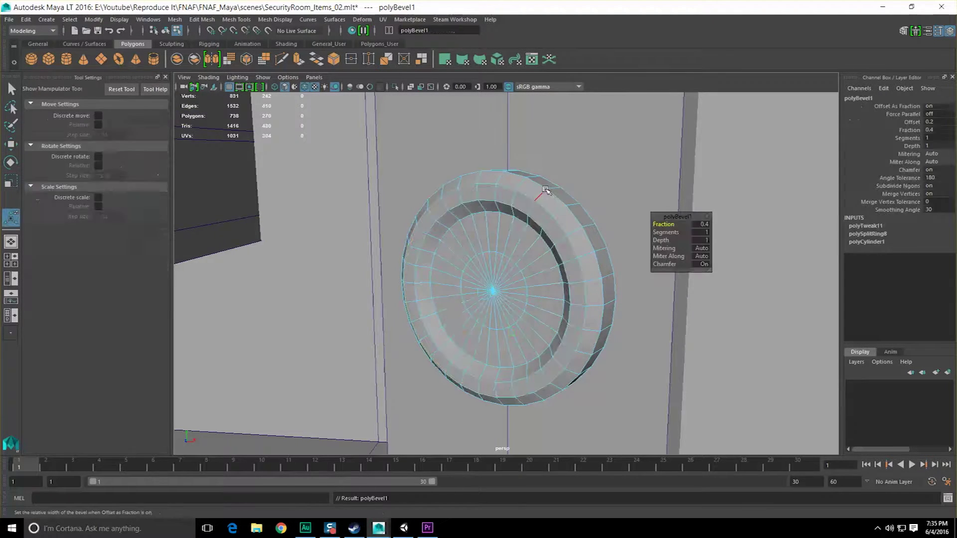
pyautogui.moveTo(667, 233); pyautogui.dragTo(683, 234)
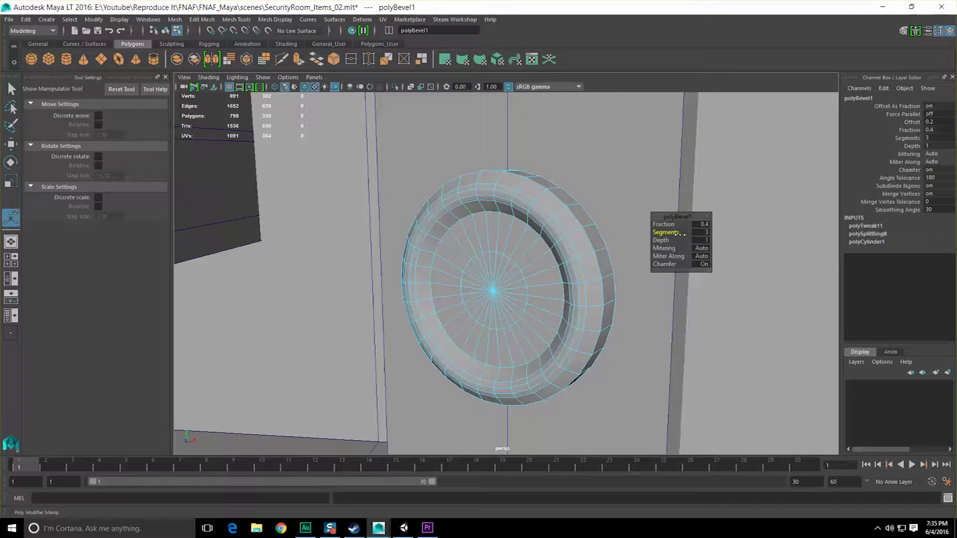
pyautogui.keyDown('alt'); pyautogui.moveTo(540, 252); pyautogui.dragTo(551, 234); pyautogui.keyUp('alt')
pyautogui.doubleClick(527, 219)
pyautogui.press('w')
pyautogui.moveTo(549, 220); pyautogui.dragTo(527, 208, button='right')
pyautogui.hotkey('ctrl', 'z')
pyautogui.hotkey('ctrl', 'z')
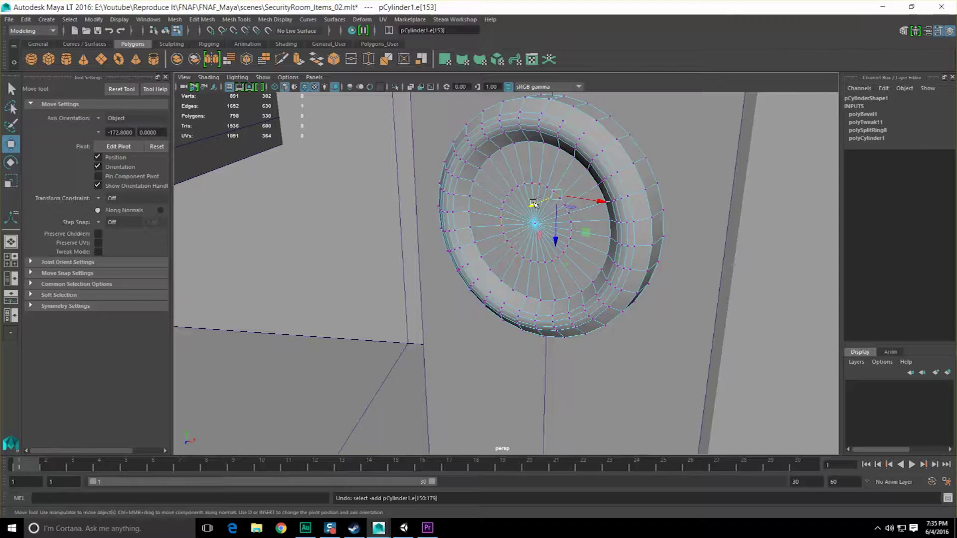
# Reselect edges on the disc's inner face, return to object selection, and save the scene
pyautogui.keyDown('alt'); pyautogui.moveTo(495, 220); pyautogui.dragTo(493, 224); pyautogui.keyUp('alt')
pyautogui.click(498, 226)
pyautogui.keyDown('ctrl'); pyautogui.moveTo(499, 226); pyautogui.dragTo(529, 215, button='right'); pyautogui.keyUp('ctrl')
pyautogui.keyDown('alt'); pyautogui.moveTo(530, 223); pyautogui.dragTo(542, 217); pyautogui.keyUp('alt')
pyautogui.press('F8')
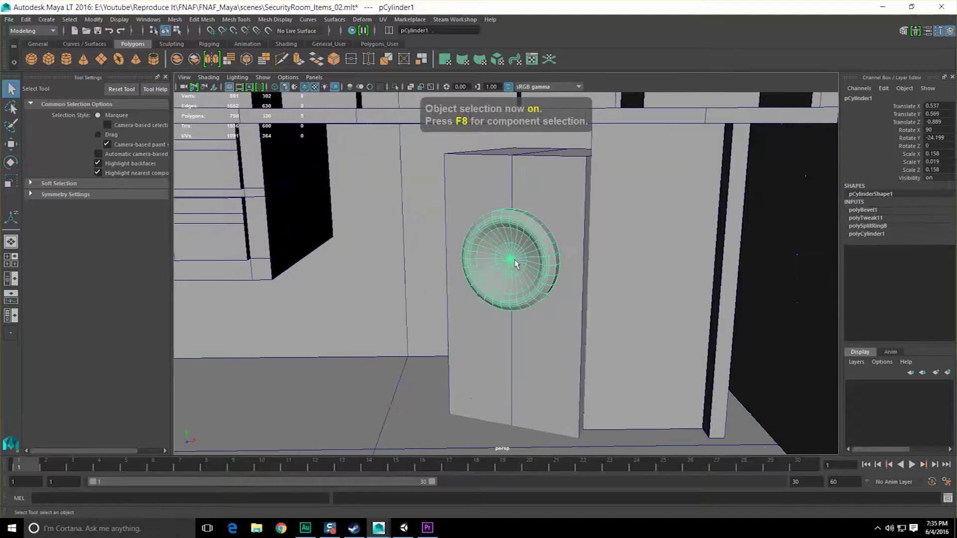
pyautogui.hotkey('ctrl', 's')
# Duplicate the beveled disc and place the copy lower on the box front at Translate Y 0.271
pyautogui.press('w')
pyautogui.scroll(3, 524, 269)
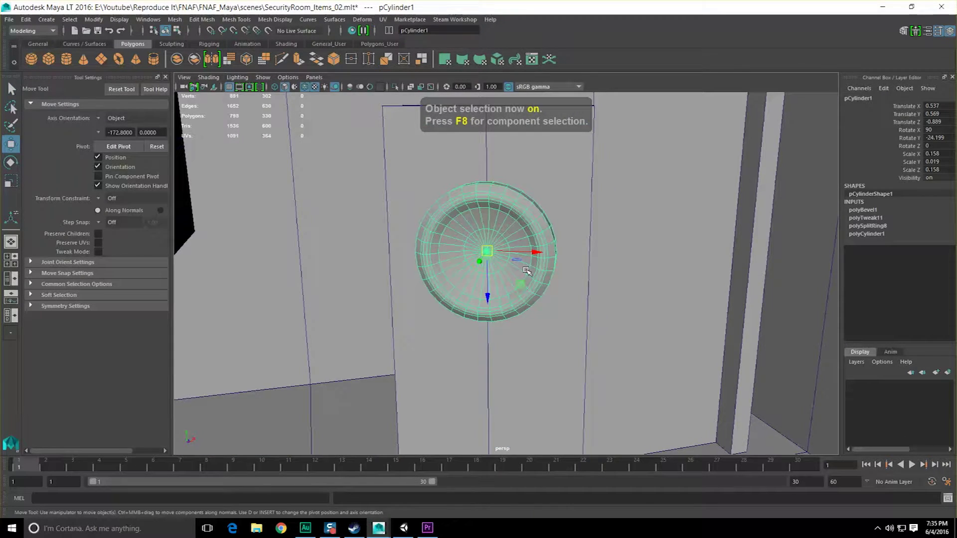
pyautogui.hotkey('ctrl', 'd')
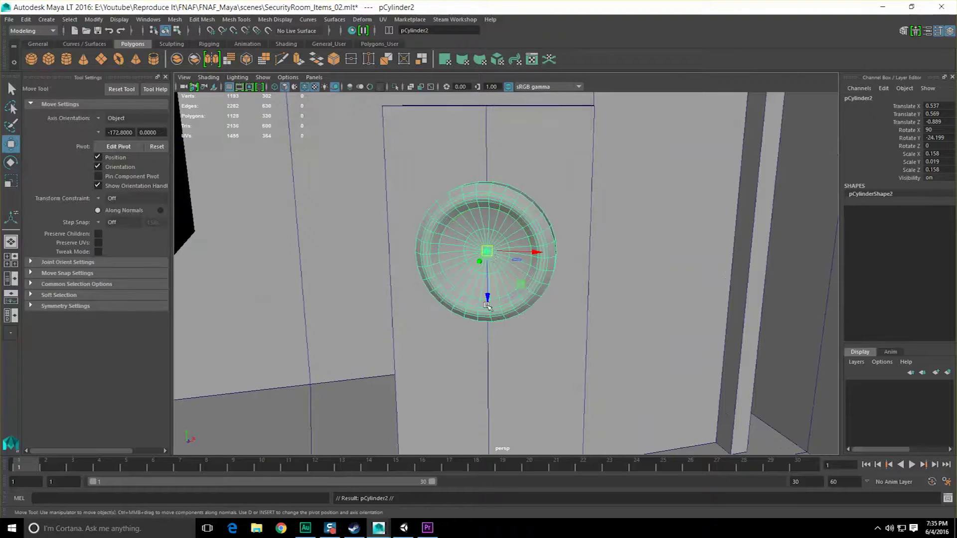
pyautogui.moveTo(488, 306); pyautogui.dragTo(488, 449)
pyautogui.scroll(-4, 486, 318)
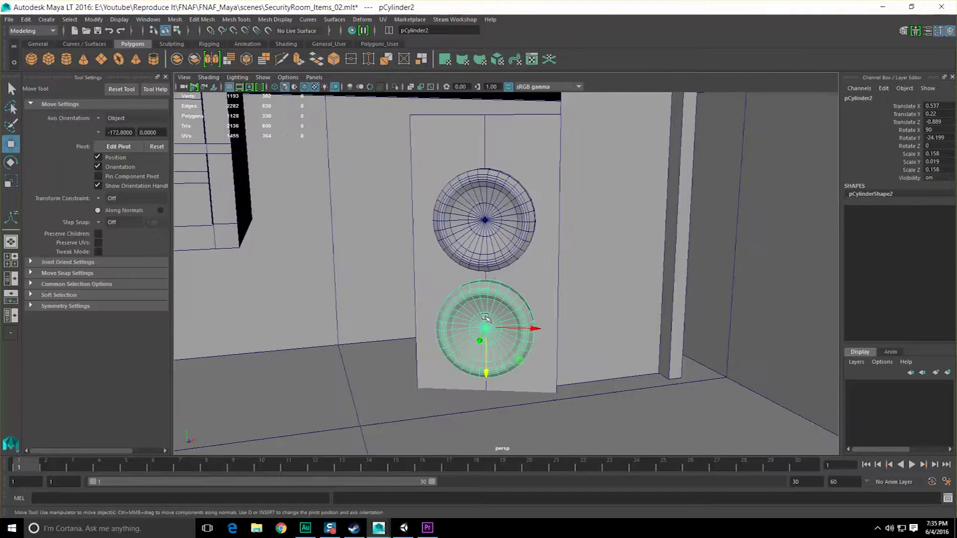
# Raise the upper disc to Translate Y 0.636 and shrink it uniformly to about 0.103 of Scale X, consulting the Premiere Pro reference
pyautogui.click(487, 252)
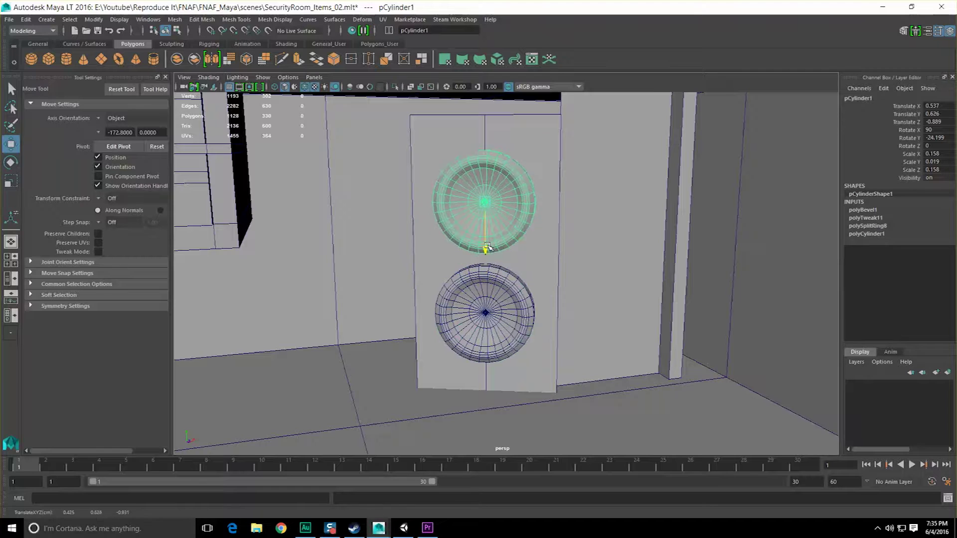
pyautogui.press('e')
pyautogui.press('r')
pyautogui.moveTo(487, 200); pyautogui.dragTo(459, 218)
pyautogui.click(428, 528)
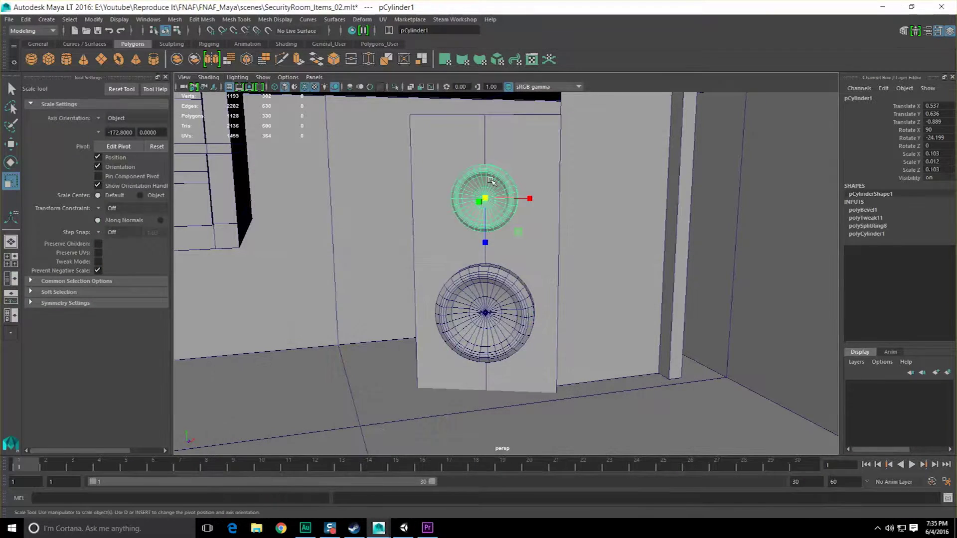
pyautogui.moveTo(492, 229); pyautogui.dragTo(495, 236)
# Enlarge the lower disc uniformly to Scale X 0.208 and the upper disc to Scale X 0.137
pyautogui.click(498, 307)
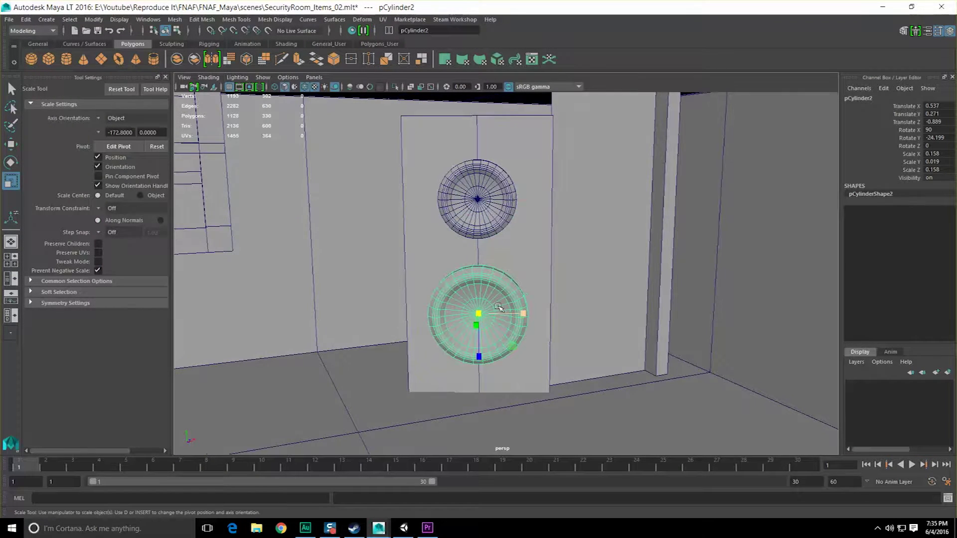
pyautogui.moveTo(477, 312); pyautogui.dragTo(496, 309)
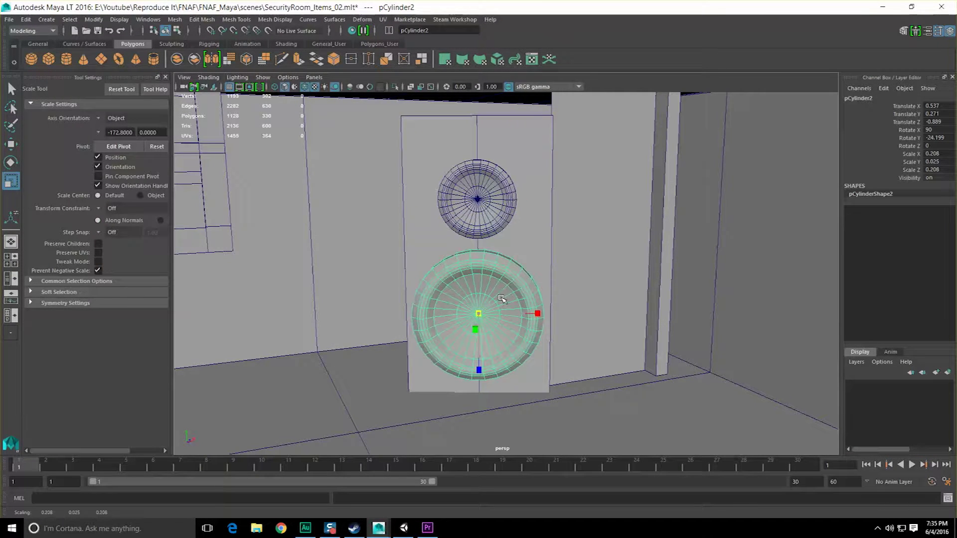
pyautogui.click(480, 201)
pyautogui.moveTo(480, 200); pyautogui.dragTo(491, 199)
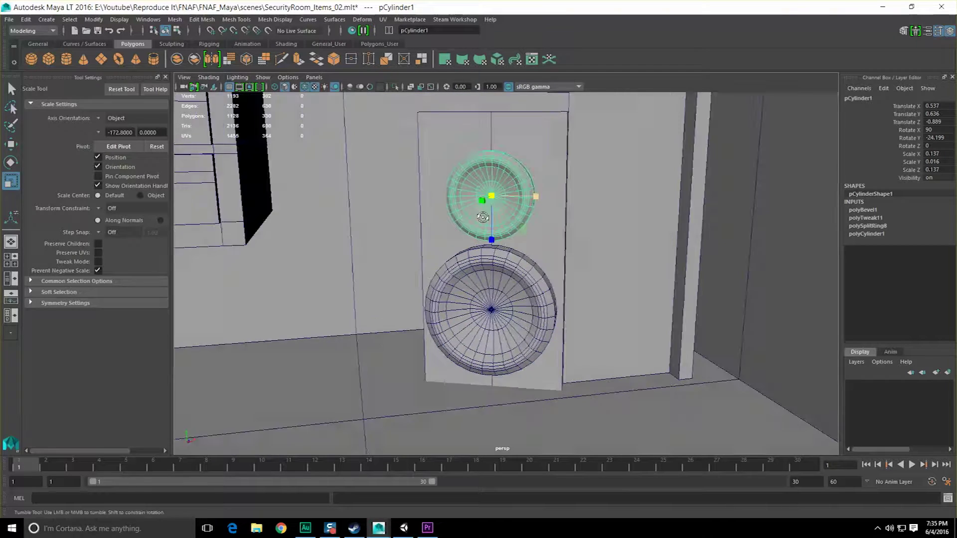
# Raise the upper disc on the box front to Translate Y 0.668
pyautogui.press('w')
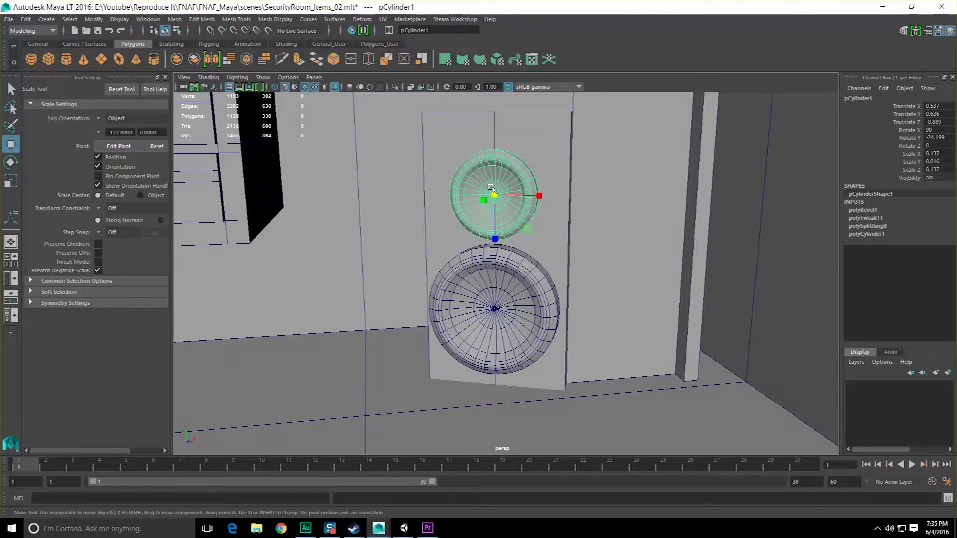
pyautogui.moveTo(494, 238); pyautogui.dragTo(495, 229)
pyautogui.press('q')
pyautogui.scroll(-3, 492, 161)
pyautogui.keyDown('alt'); pyautogui.moveTo(491, 160); pyautogui.dragTo(492, 189, button='middle'); pyautogui.keyUp('alt')
pyautogui.scroll(2, 517, 204)
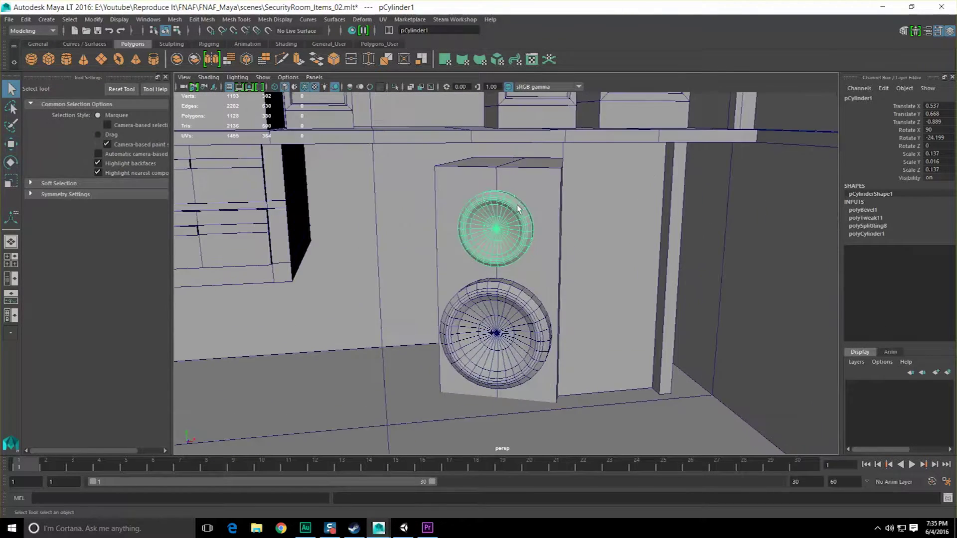
# Lower the top faces of the speaker box slightly, return to object selection, and save the scene
pyautogui.keyDown('alt'); pyautogui.moveTo(516, 204); pyautogui.dragTo(520, 211); pyautogui.keyUp('alt')
pyautogui.click(521, 169)
pyautogui.moveTo(521, 156); pyautogui.dragTo(521, 185, button='right')
pyautogui.keyDown('alt'); pyautogui.moveTo(516, 192); pyautogui.dragTo(567, 188); pyautogui.keyUp('alt')
pyautogui.keyDown('alt'); pyautogui.moveTo(567, 188); pyautogui.dragTo(529, 149); pyautogui.keyUp('alt')
pyautogui.press('w')
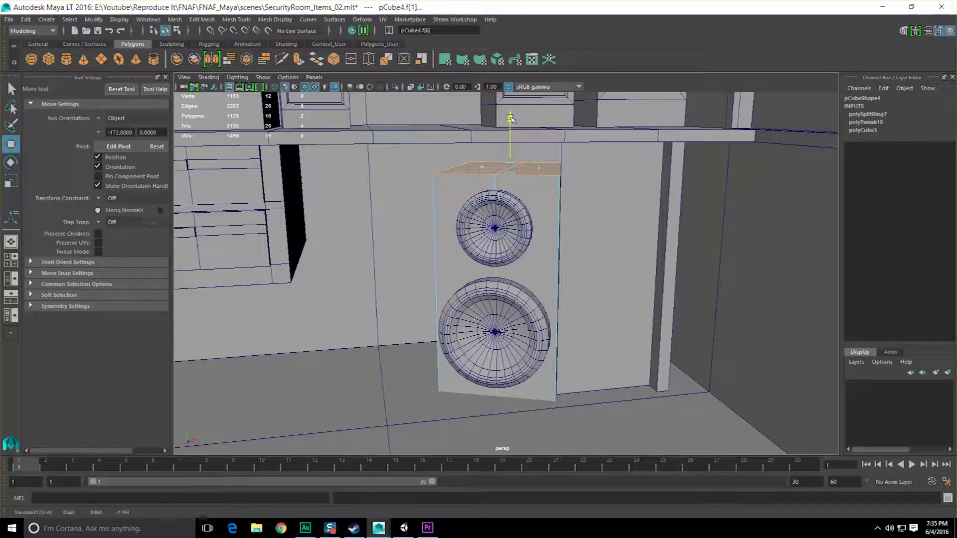
pyautogui.press('F8')
pyautogui.scroll(-5, 692, 278)
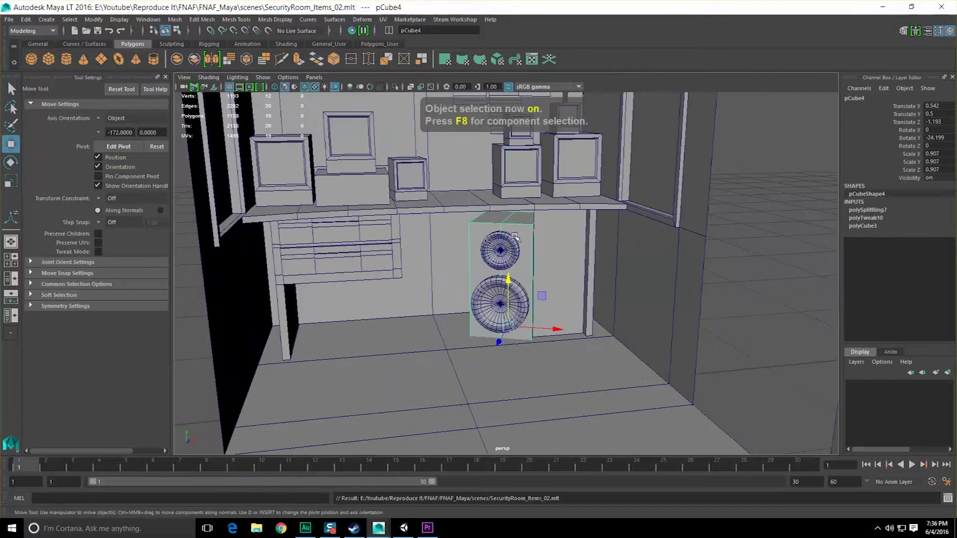
# Review the speaker under the desk from several angles and select its box
pyautogui.press('q')
pyautogui.scroll(-3, 692, 278)
pyautogui.click(692, 278)
pyautogui.keyDown('alt'); pyautogui.moveTo(693, 278); pyautogui.dragTo(608, 287); pyautogui.keyUp('alt')
pyautogui.scroll(6, 513, 197)
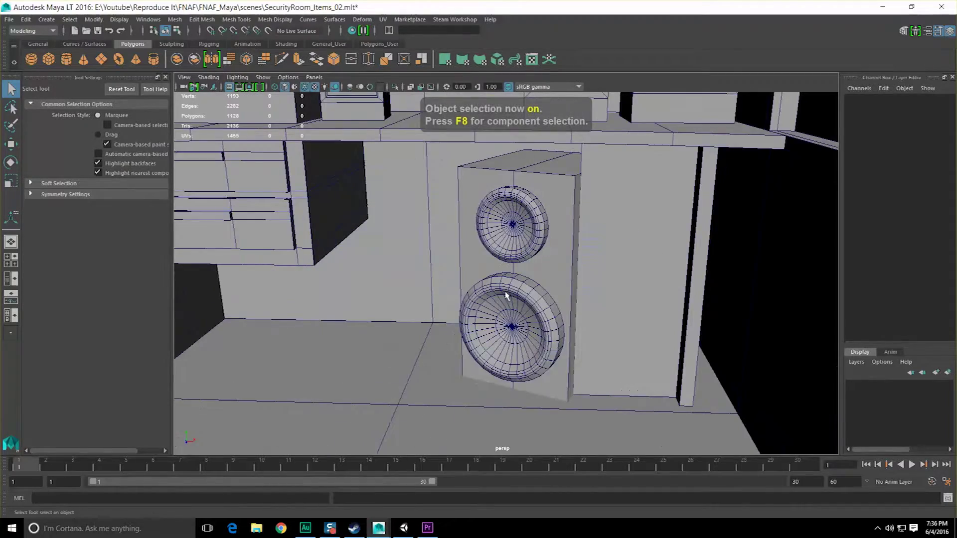
pyautogui.keyDown('alt'); pyautogui.moveTo(506, 296); pyautogui.dragTo(531, 312); pyautogui.keyUp('alt')
pyautogui.click(542, 274)
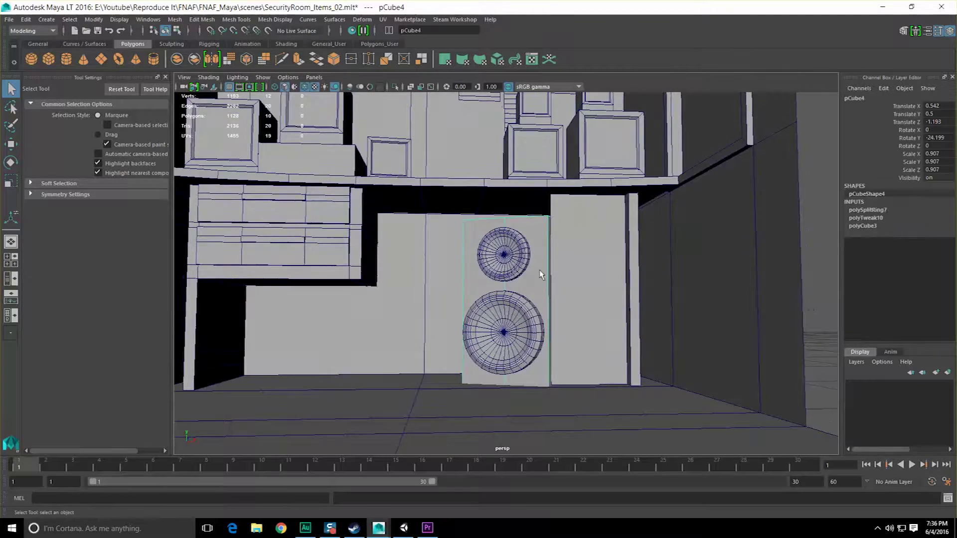
pyautogui.moveTo(539, 264); pyautogui.dragTo(539, 291, button='right')
pyautogui.keyDown('alt'); pyautogui.moveTo(521, 327); pyautogui.dragTo(516, 311); pyautogui.keyUp('alt')
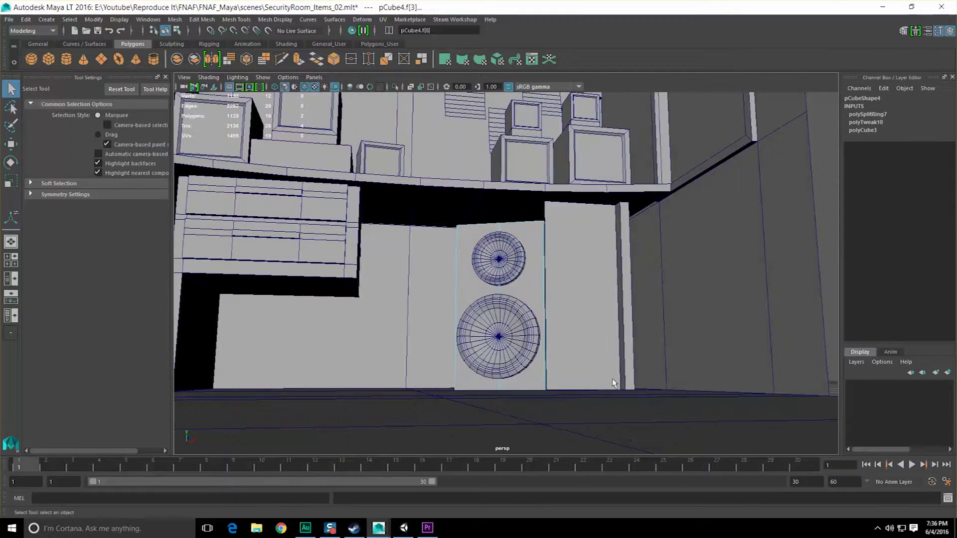
pyautogui.keyDown('alt'); pyautogui.moveTo(613, 379); pyautogui.dragTo(588, 389); pyautogui.keyUp('alt')
pyautogui.scroll(3, 588, 388)
pyautogui.press('w')
pyautogui.scroll(-3, 541, 335)
pyautogui.scroll(-2, 536, 321)
pyautogui.keyDown('alt'); pyautogui.moveTo(473, 297); pyautogui.dragTo(497, 250, button='middle'); pyautogui.keyUp('alt')
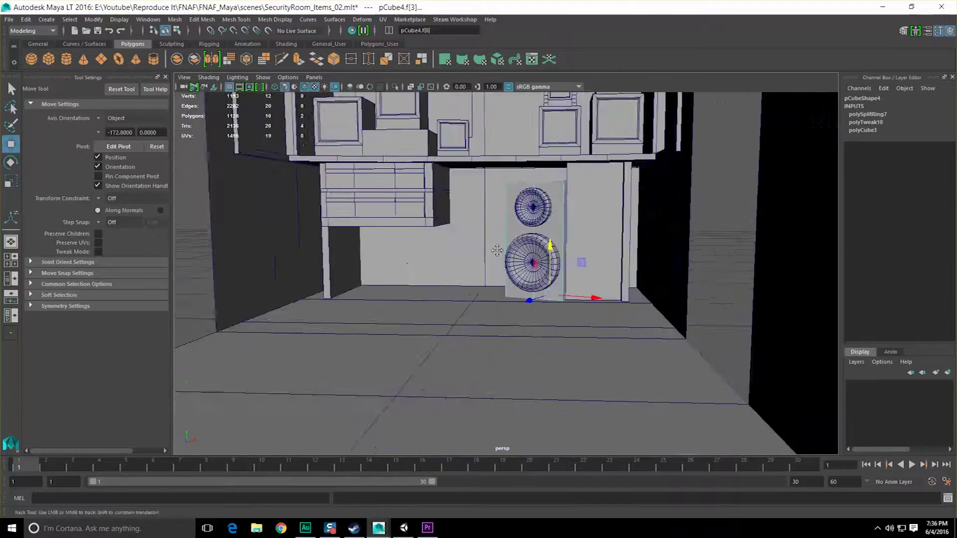
pyautogui.keyDown('alt'); pyautogui.moveTo(497, 251); pyautogui.dragTo(486, 295, button='right'); pyautogui.keyUp('alt')
pyautogui.keyDown('alt'); pyautogui.moveTo(480, 293); pyautogui.dragTo(530, 278); pyautogui.keyUp('alt')
pyautogui.press('F8')
pyautogui.click(653, 290)
pyautogui.scroll(3, 654, 289)
pyautogui.press('q')
pyautogui.scroll(-1, 641, 278)
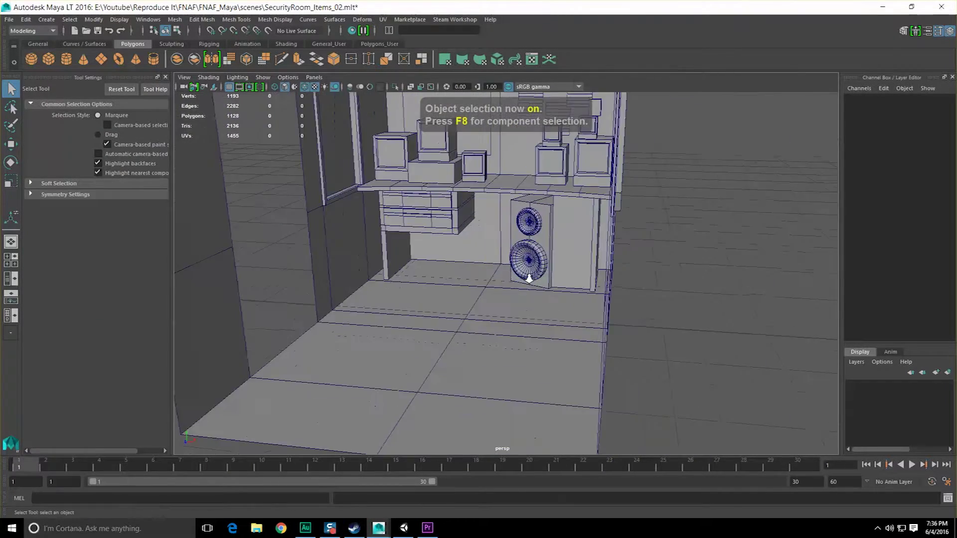
# Select the flat panel beside the speaker and compare the desk area with the FiveNightsatFreddys 01.avi reference footage in Premiere Pro
pyautogui.keyDown('alt'); pyautogui.moveTo(529, 279); pyautogui.dragTo(618, 220, button='right'); pyautogui.keyUp('alt')
pyautogui.click(618, 221)
pyautogui.keyDown('alt'); pyautogui.moveTo(619, 220); pyautogui.dragTo(503, 243, button='middle'); pyautogui.keyUp('alt')
pyautogui.scroll(4, 493, 254)
pyautogui.scroll(-3, 493, 226)
pyautogui.keyDown('alt'); pyautogui.moveTo(487, 261); pyautogui.dragTo(505, 246); pyautogui.keyUp('alt')
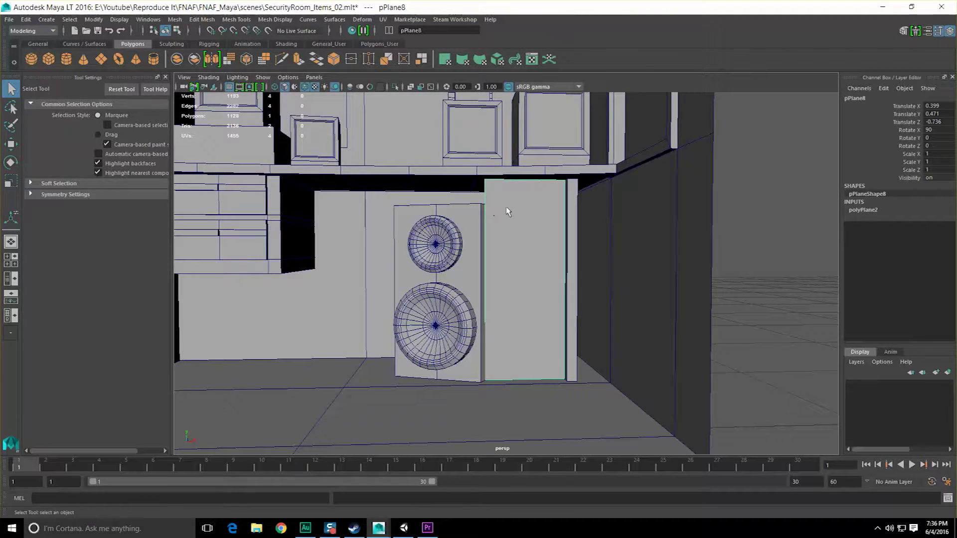
pyautogui.scroll(-6, 529, 247)
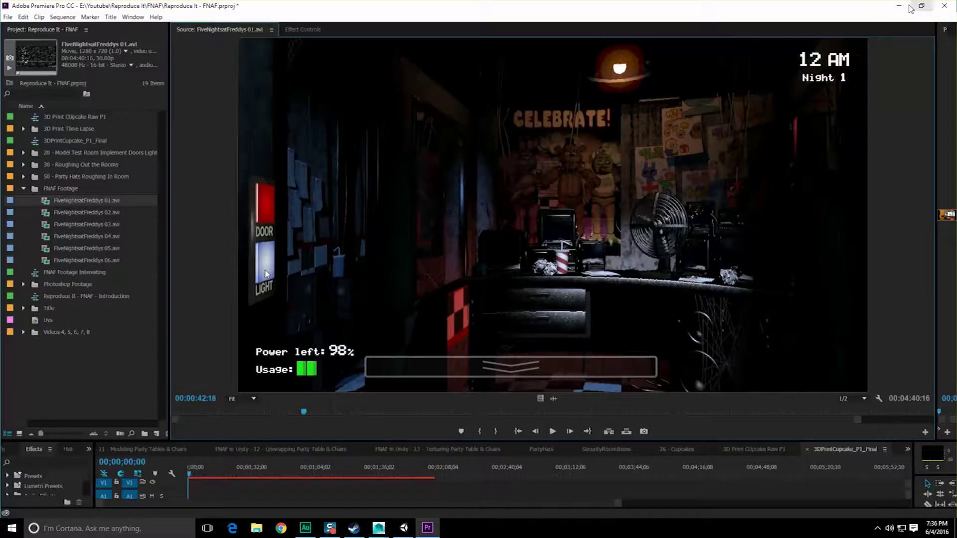
pyautogui.click(900, 6)
pyautogui.scroll(-6, 545, 215)
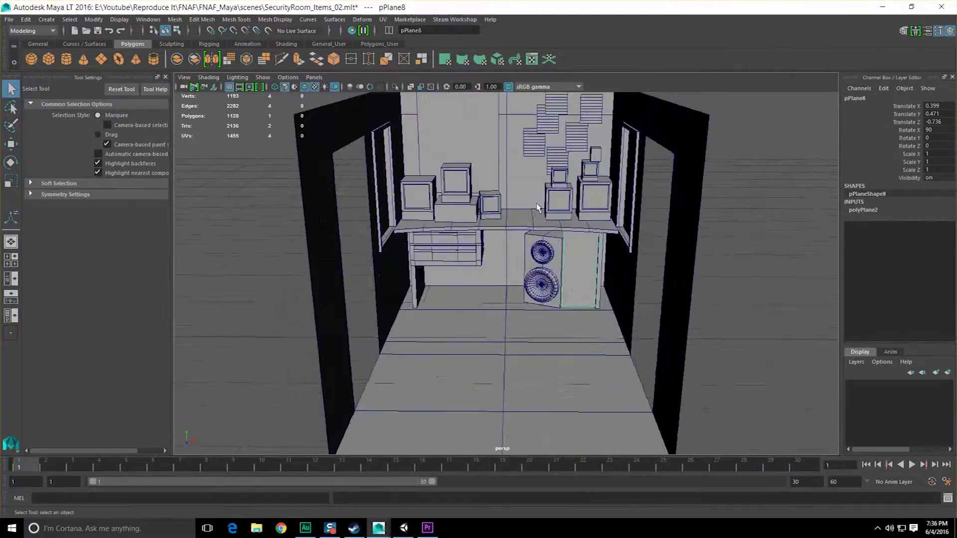
pyautogui.scroll(8, 545, 216)
pyautogui.scroll(-8, 546, 216)
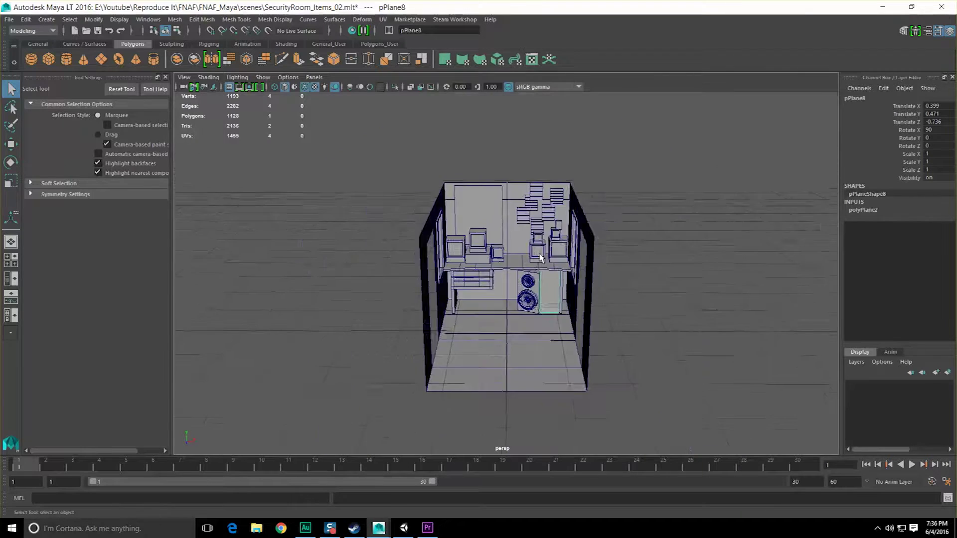
pyautogui.keyDown('alt'); pyautogui.moveTo(518, 269); pyautogui.dragTo(540, 269); pyautogui.keyUp('alt')
# Save the scene and look over the items on and under the desk up close
pyautogui.hotkey('ctrl', 's')
pyautogui.click(608, 170)
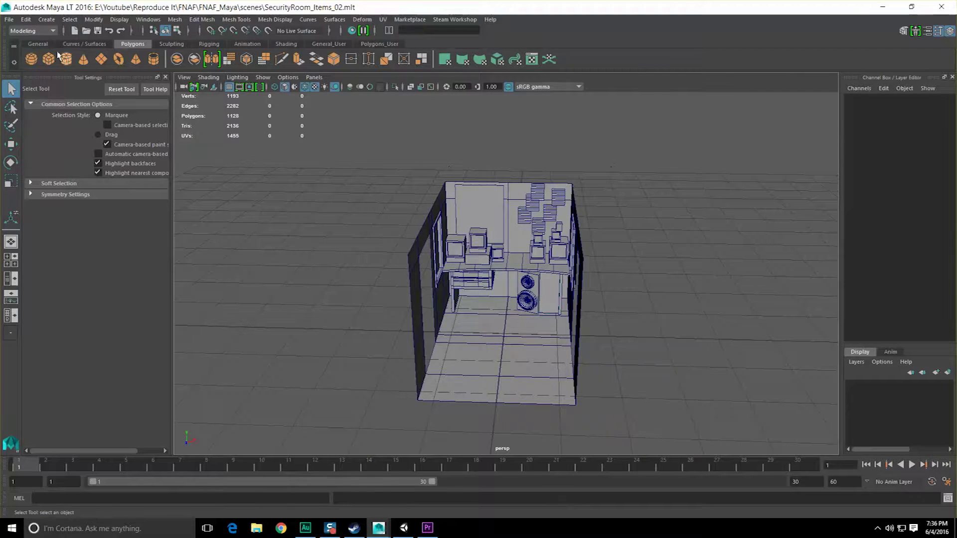
pyautogui.click(8, 20)
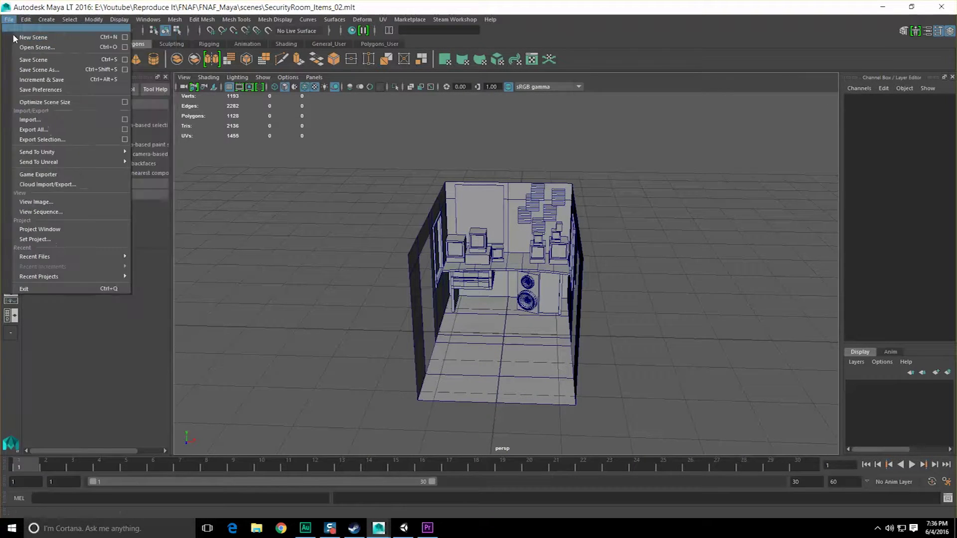
pyautogui.scroll(5, 454, 208)
pyautogui.click(453, 208)
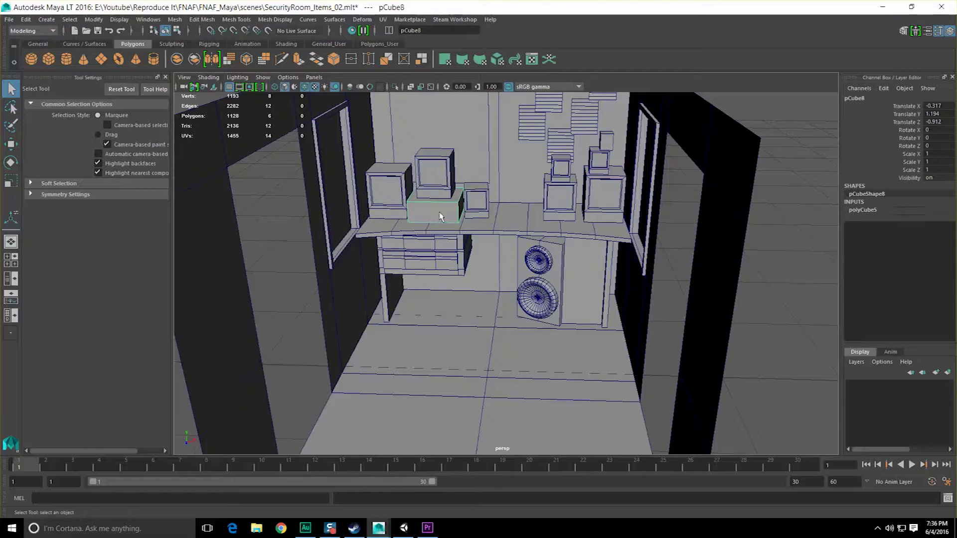
pyautogui.scroll(6, 406, 193)
pyautogui.keyDown('alt'); pyautogui.moveTo(406, 193); pyautogui.dragTo(412, 195); pyautogui.keyUp('alt')
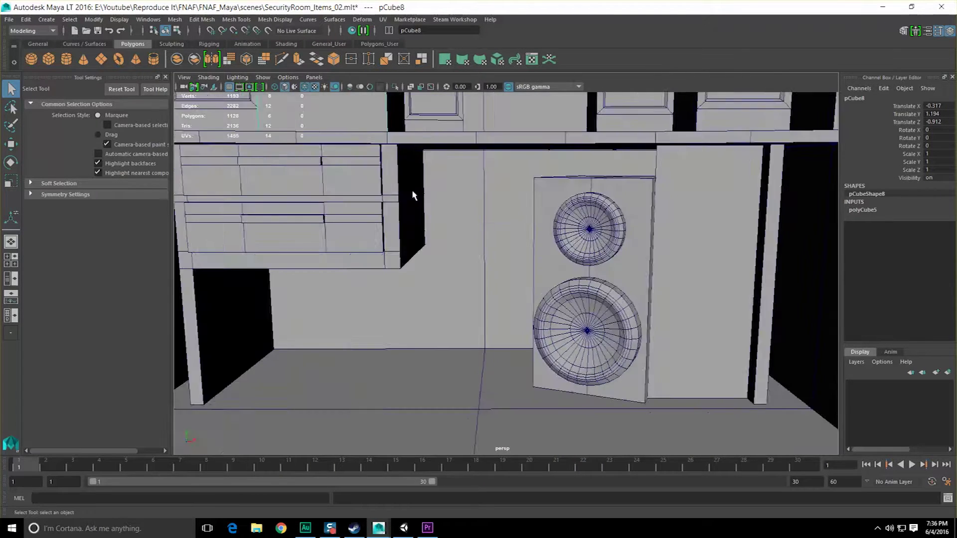
# Select only the six fan art planes on the back wall and rename them sequentially as FanArt_01 through FanArt_06
pyautogui.scroll(-8, 438, 175)
pyautogui.scroll(5, 469, 218)
pyautogui.keyDown('alt'); pyautogui.moveTo(584, 134); pyautogui.dragTo(518, 284, button='middle'); pyautogui.keyUp('alt')
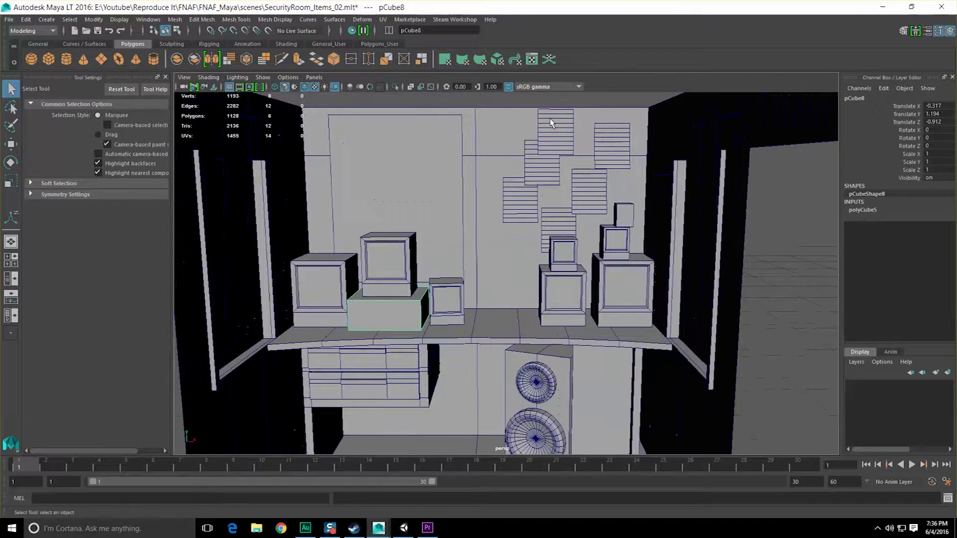
pyautogui.click(551, 121)
pyautogui.keyDown('shift'); pyautogui.click(539, 167); pyautogui.keyUp('shift')
pyautogui.click(563, 228)
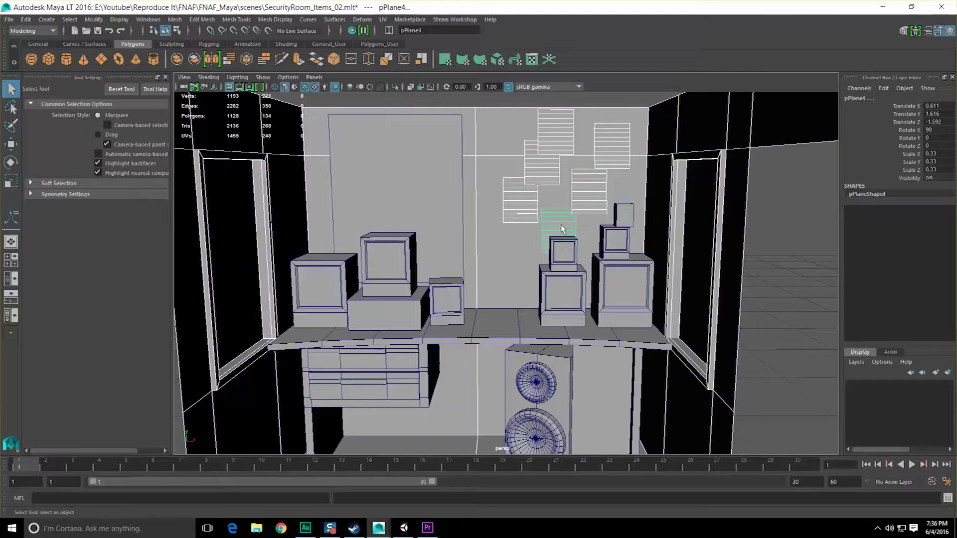
pyautogui.keyDown('shift'); pyautogui.click(475, 142); pyautogui.keyUp('shift')
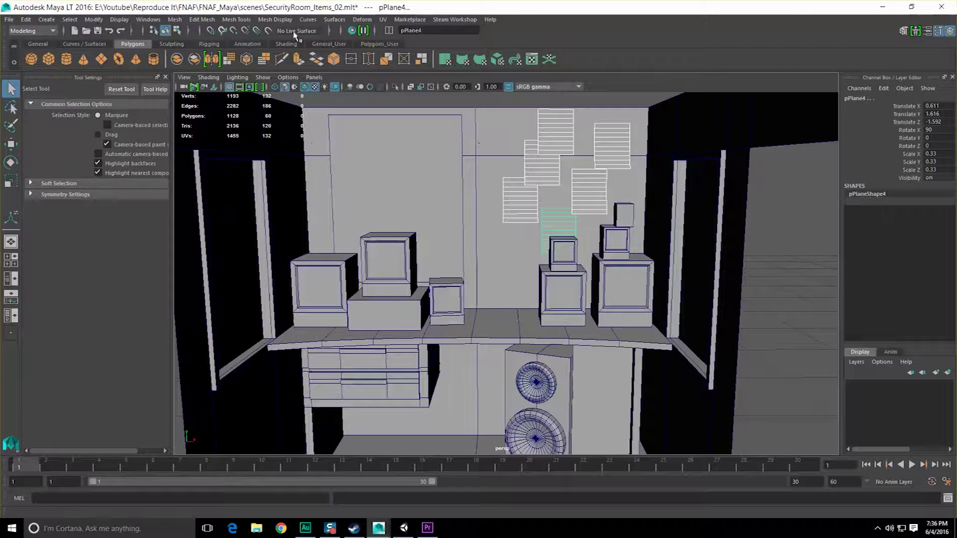
pyautogui.click(390, 31)
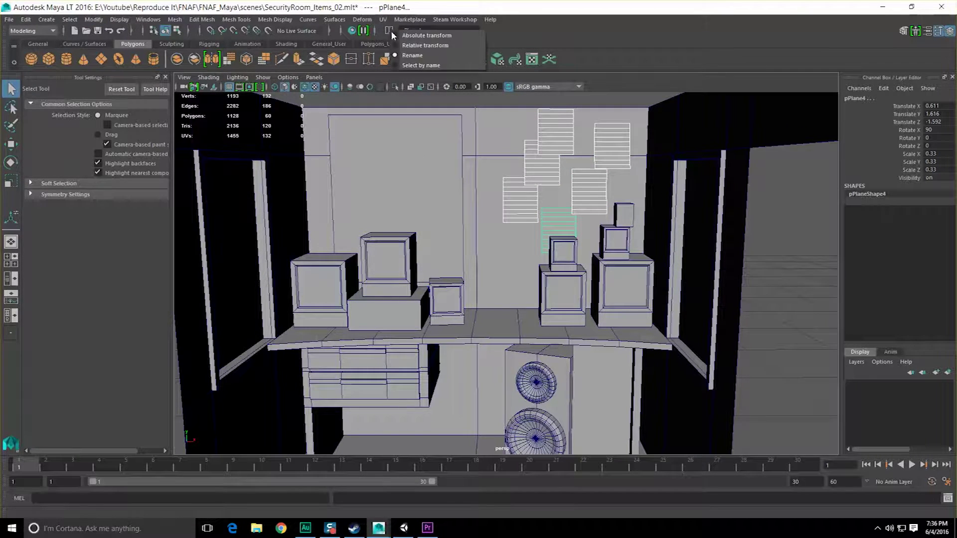
pyautogui.click(414, 56)
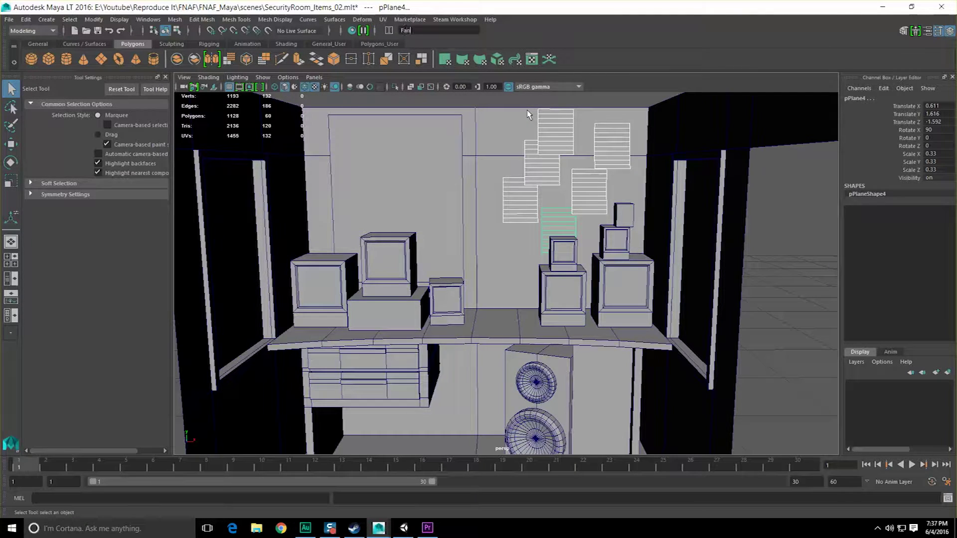
pyautogui.write('FanArt_06')
pyautogui.press('Return')
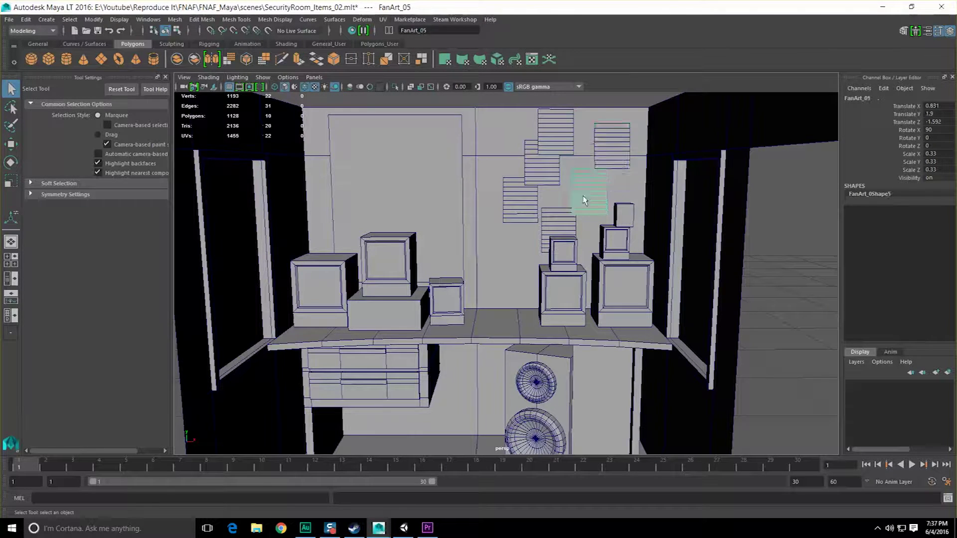
# Check the new names of individual fan art planes and clear the selection
pyautogui.click(552, 224)
pyautogui.click(542, 147)
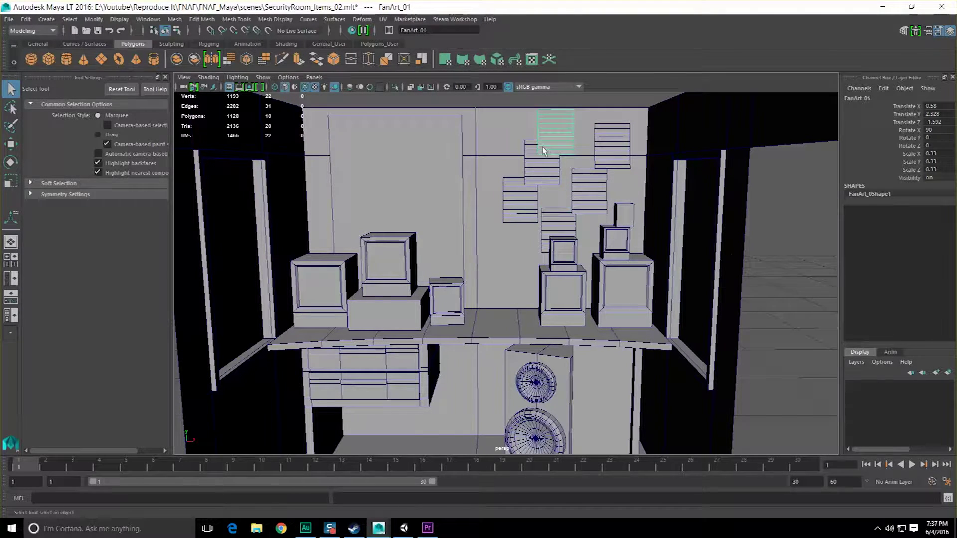
pyautogui.click(541, 167)
pyautogui.click(757, 229)
# Select the seven monitors on the desk and compare them with the office reference footage in Premiere Pro
pyautogui.keyDown('alt'); pyautogui.moveTo(758, 233); pyautogui.dragTo(663, 244, button='right'); pyautogui.keyUp('alt')
pyautogui.scroll(4, 665, 248)
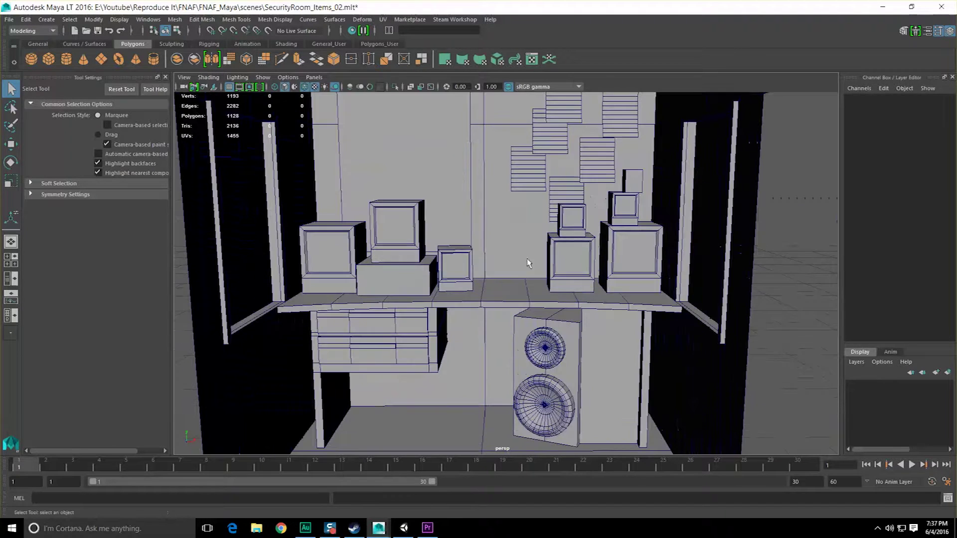
pyautogui.click(331, 244)
pyautogui.keyDown('shift'); pyautogui.click(402, 224); pyautogui.keyUp('shift')
pyautogui.keyDown('shift'); pyautogui.click(447, 260); pyautogui.keyUp('shift')
pyautogui.keyDown('shift'); pyautogui.click(578, 259); pyautogui.keyUp('shift')
pyautogui.keyDown('shift'); pyautogui.click(574, 219); pyautogui.keyUp('shift')
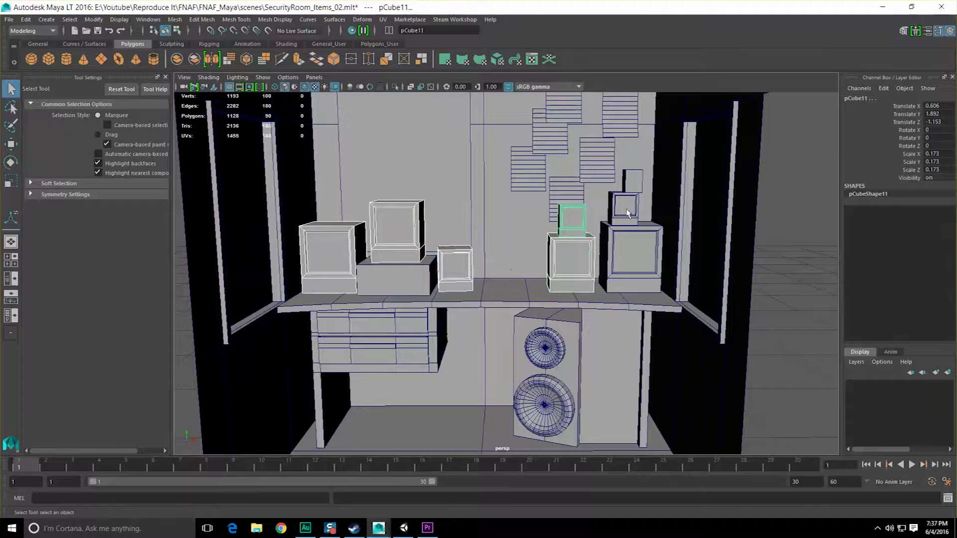
pyautogui.keyDown('shift'); pyautogui.click(627, 210); pyautogui.keyUp('shift')
pyautogui.keyDown('shift'); pyautogui.click(633, 232); pyautogui.keyUp('shift')
pyautogui.keyDown('alt'); pyautogui.moveTo(605, 233); pyautogui.dragTo(597, 240); pyautogui.keyUp('alt')
pyautogui.click(428, 528)
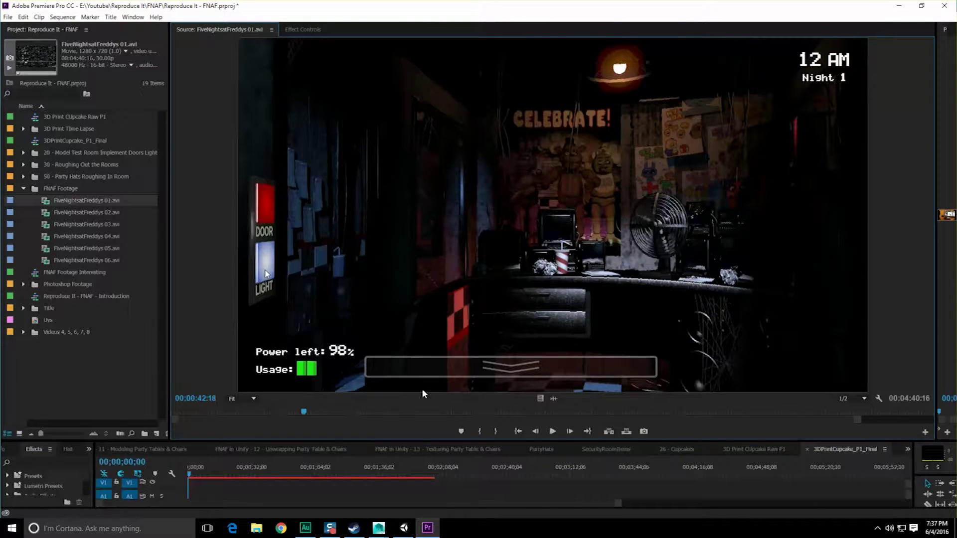
pyautogui.click(899, 5)
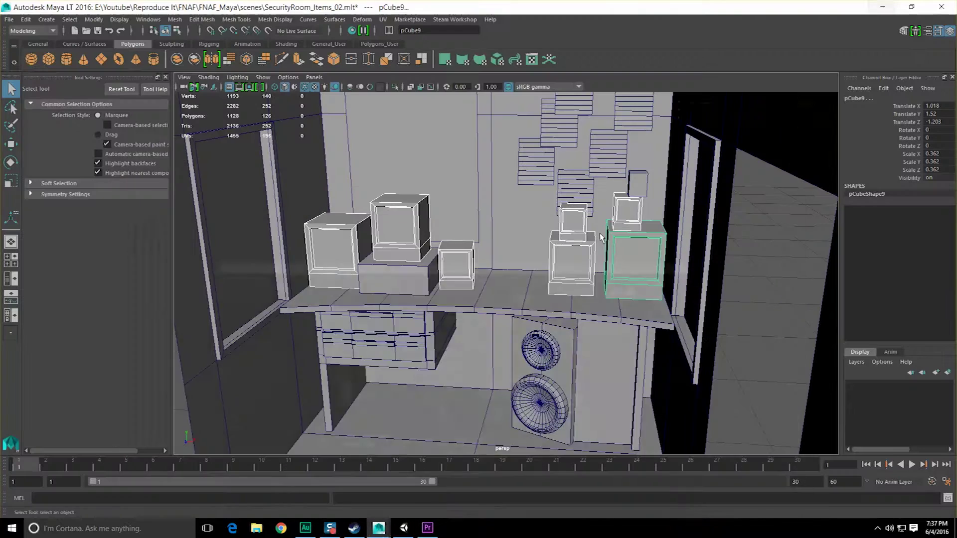
# Widen the small monitor stacked on the large right-hand monitor along its width and deselect it
pyautogui.scroll(3, 600, 233)
pyautogui.keyDown('alt'); pyautogui.moveTo(600, 232); pyautogui.dragTo(468, 269, button='middle'); pyautogui.keyUp('alt')
pyautogui.click(543, 223)
pyautogui.scroll(2, 524, 270)
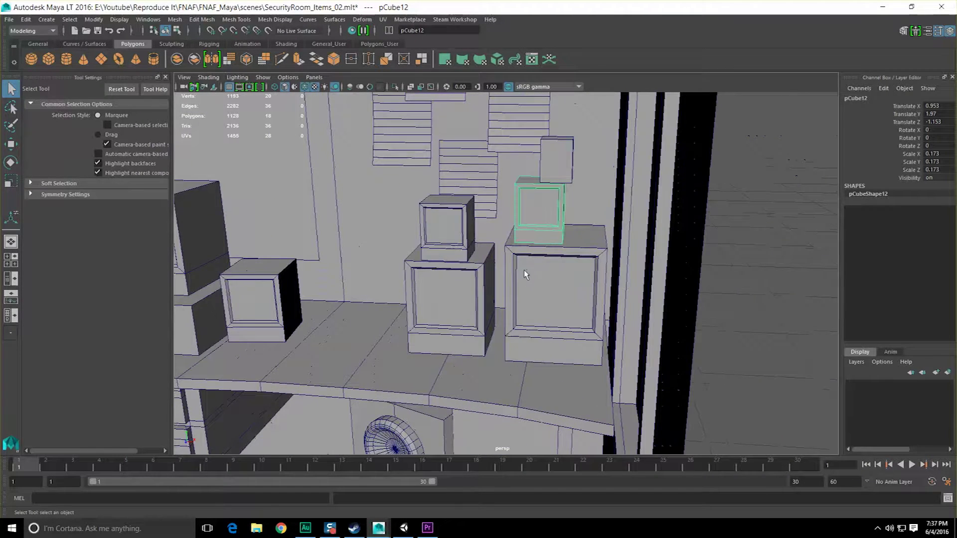
pyautogui.press('r')
pyautogui.moveTo(585, 239)
pyautogui.mouseDown()
pyautogui.moveTo(617, 243)
pyautogui.moveTo(600, 241)
pyautogui.mouseUp()
pyautogui.press('w')
pyautogui.press('q')
pyautogui.click(710, 262)
pyautogui.keyDown('alt'); pyautogui.moveTo(710, 262); pyautogui.dragTo(654, 272, button='right'); pyautogui.keyUp('alt')
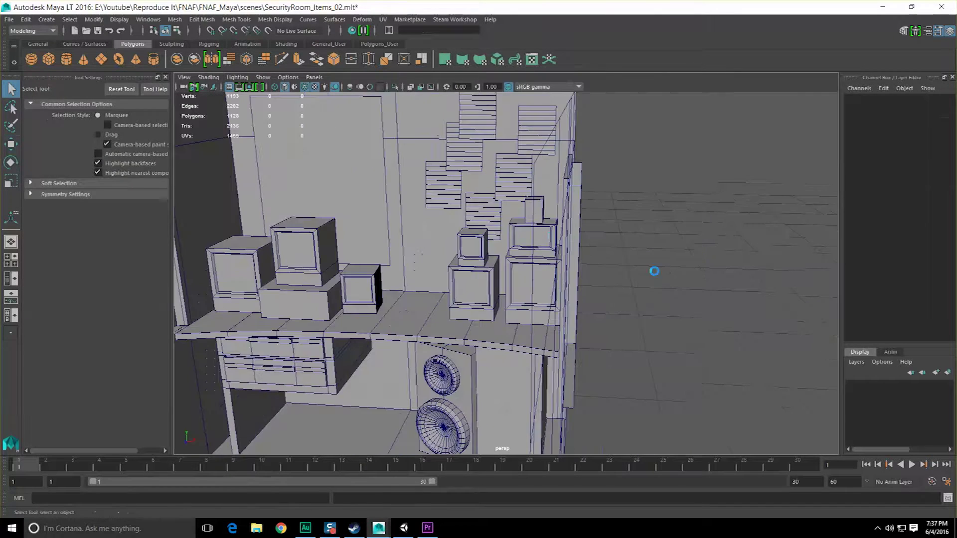
# Select the seven monitors on the desk, rename them sequentially as Monitors_01 through Monitors_07, and save the scene
pyautogui.keyDown('alt'); pyautogui.moveTo(654, 271); pyautogui.dragTo(313, 279); pyautogui.keyUp('alt')
pyautogui.click(315, 279)
pyautogui.keyDown('shift'); pyautogui.click(375, 254); pyautogui.keyUp('shift')
pyautogui.keyDown('shift'); pyautogui.click(438, 280); pyautogui.keyUp('shift')
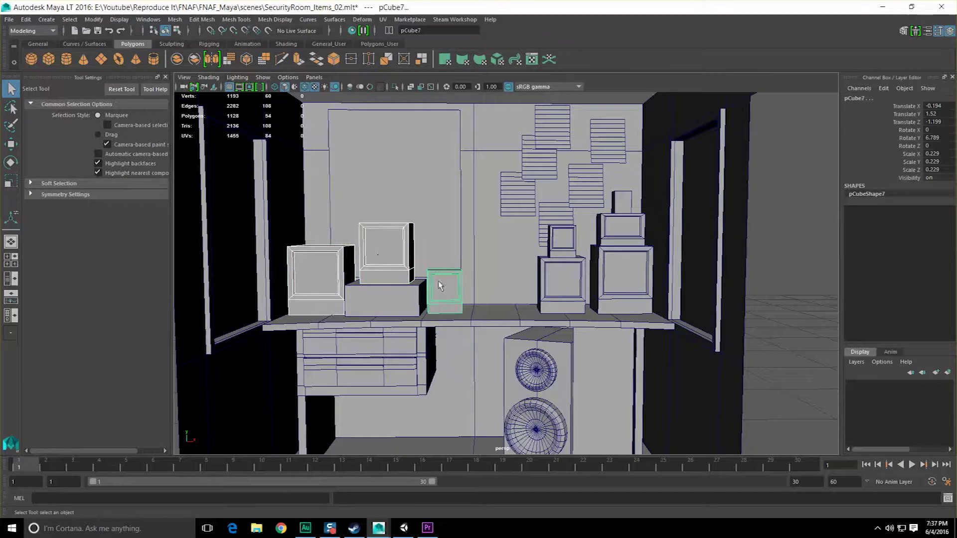
pyautogui.keyDown('shift'); pyautogui.click(563, 282); pyautogui.keyUp('shift')
pyautogui.keyDown('shift'); pyautogui.click(563, 241); pyautogui.keyUp('shift')
pyautogui.keyDown('shift'); pyautogui.click(622, 229); pyautogui.keyUp('shift')
pyautogui.keyDown('shift'); pyautogui.click(618, 269); pyautogui.keyUp('shift')
pyautogui.keyDown('alt'); pyautogui.moveTo(690, 219); pyautogui.dragTo(697, 246); pyautogui.keyUp('alt')
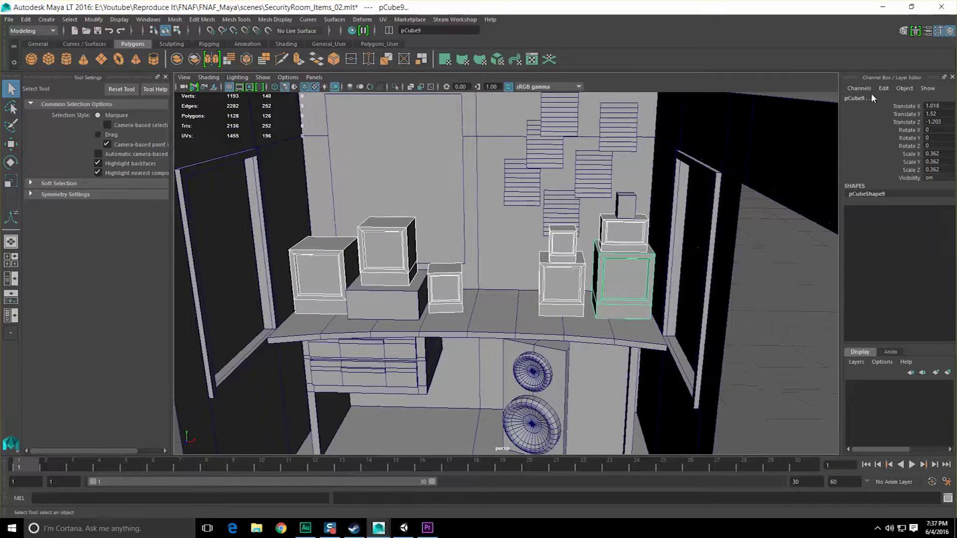
pyautogui.click(466, 33)
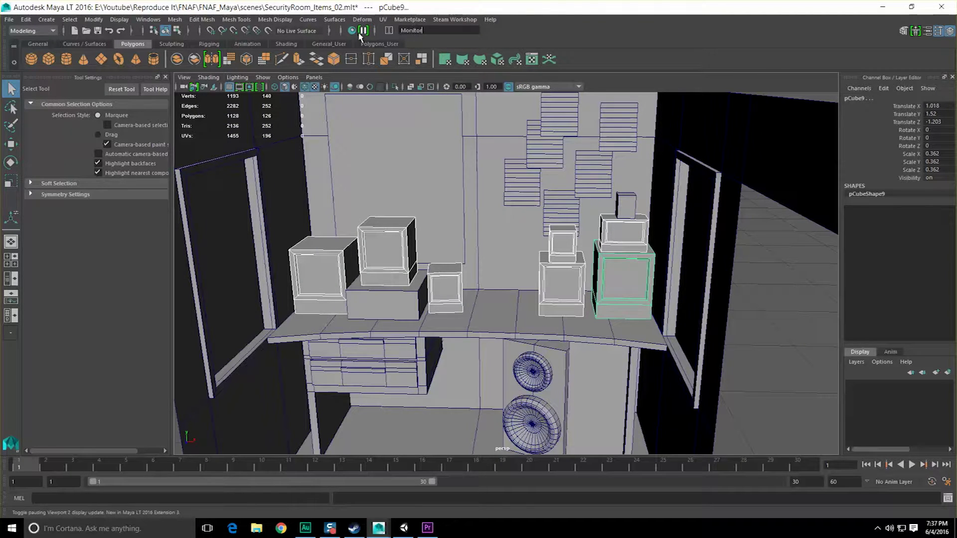
pyautogui.write('Monitors_07')
pyautogui.press('Return')
pyautogui.hotkey('ctrl', 's')
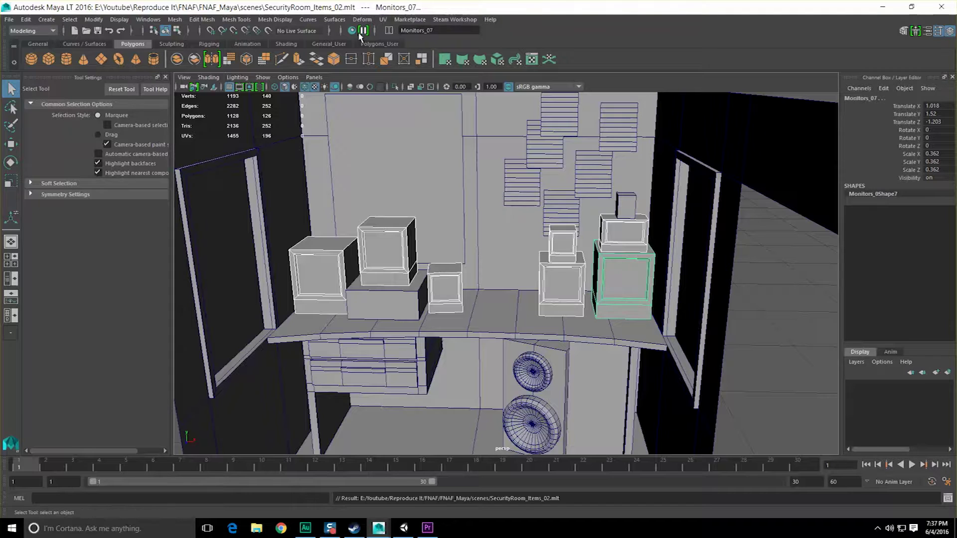
# Rename the low box beneath the left-hand stacked monitor as VCR and save the scene
pyautogui.click(385, 296)
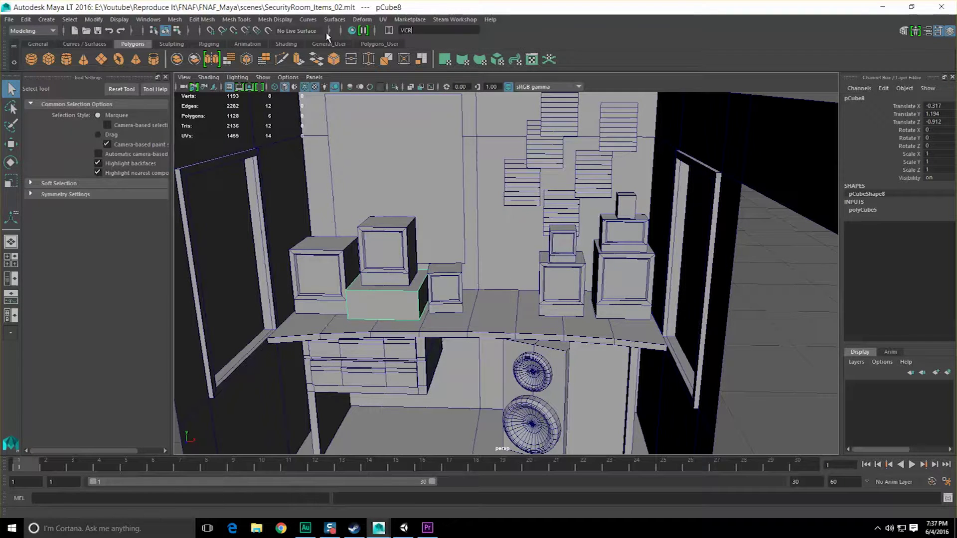
pyautogui.hotkey('ctrl', 's')
pyautogui.keyDown('alt'); pyautogui.moveTo(465, 339); pyautogui.dragTo(496, 282, button='middle'); pyautogui.keyUp('alt')
pyautogui.scroll(-4, 496, 283)
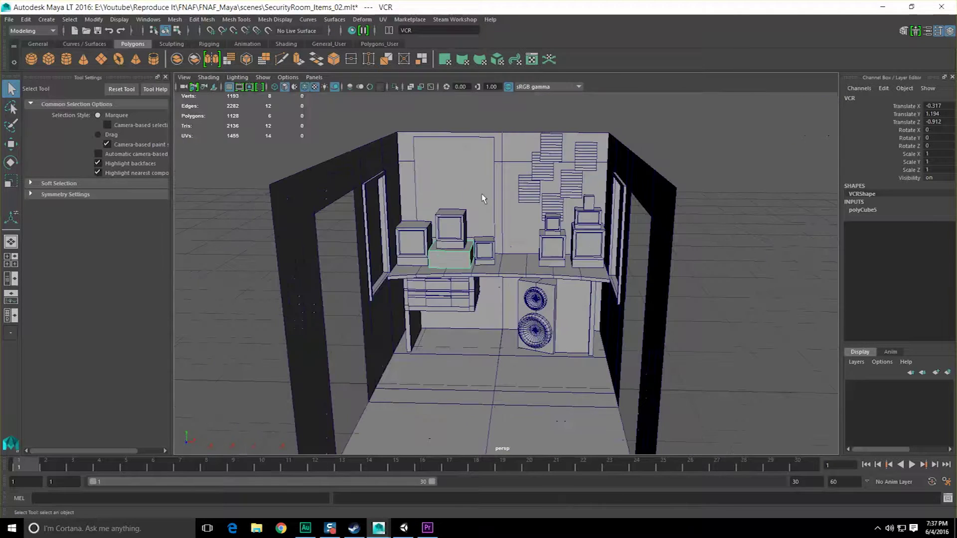
# Rename the large rectangular plane on the back wall as the poster and save the scene
pyautogui.click(482, 194)
pyautogui.scroll(3, 481, 193)
pyautogui.click(418, 30)
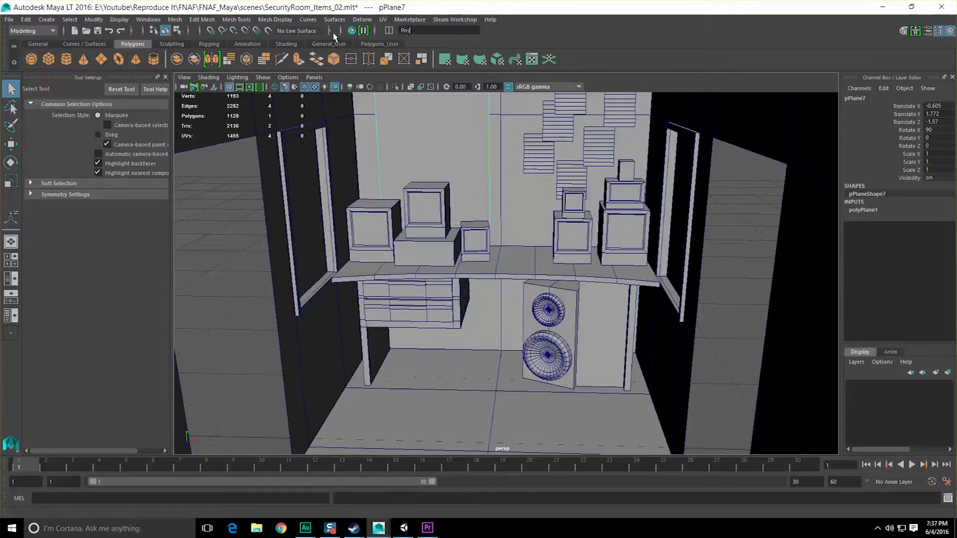
pyautogui.hotkey('ctrl', 's')
# Combine the desktop, the drawer-side frame and the right desk leg into one mesh, leaving the drawers separate, and save the scene
pyautogui.click(418, 313)
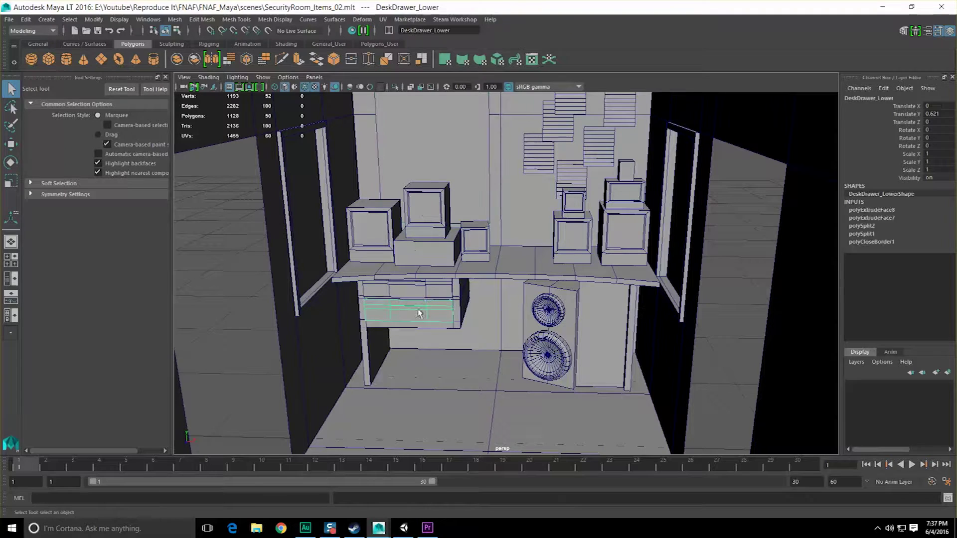
pyautogui.click(422, 295)
pyautogui.click(496, 276)
pyautogui.keyDown('shift'); pyautogui.click(370, 348); pyautogui.keyUp('shift')
pyautogui.moveTo(426, 342)
pyautogui.keyDown('alt'); pyautogui.mouseDown()
pyautogui.moveTo(438, 342)
pyautogui.moveTo(432, 348)
pyautogui.mouseUp(); pyautogui.keyUp('alt')
pyautogui.keyDown('alt'); pyautogui.moveTo(432, 349); pyautogui.dragTo(456, 347, button='right'); pyautogui.keyUp('alt')
pyautogui.keyDown('shift'); pyautogui.click(663, 317); pyautogui.keyUp('shift')
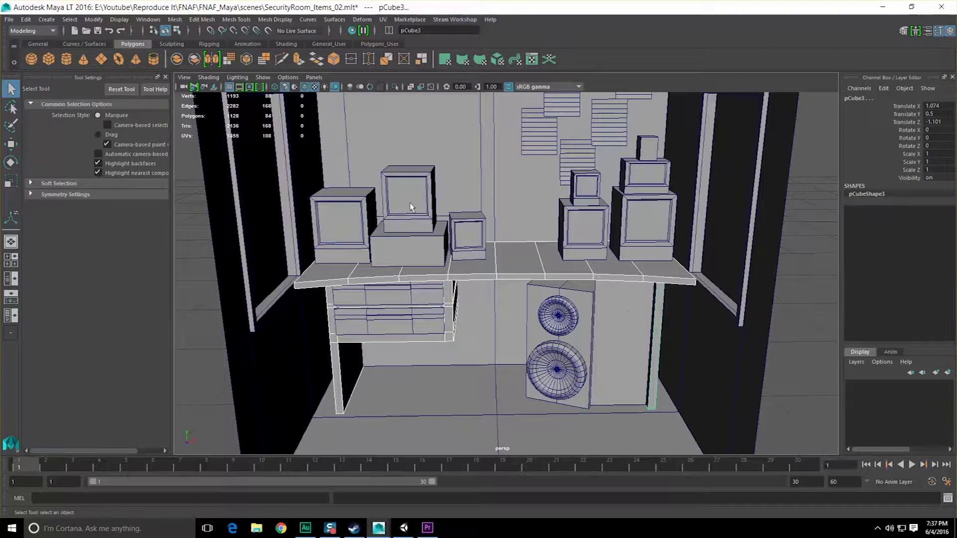
pyautogui.click(178, 60)
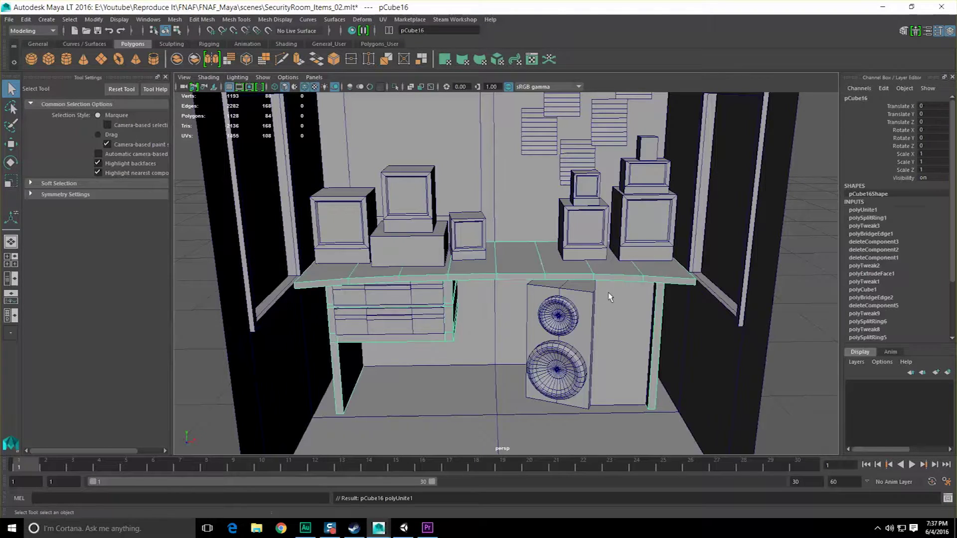
pyautogui.scroll(2, 608, 292)
pyautogui.keyDown('alt'); pyautogui.moveTo(603, 251); pyautogui.dragTo(602, 257); pyautogui.keyUp('alt')
pyautogui.hotkey('ctrl', 's')
# Delete the combined desk mesh's construction history and rename the mesh as Desk
pyautogui.keyDown('alt'); pyautogui.moveTo(491, 301); pyautogui.dragTo(502, 310); pyautogui.keyUp('alt')
pyautogui.doubleClick(862, 98)
pyautogui.click(26, 19)
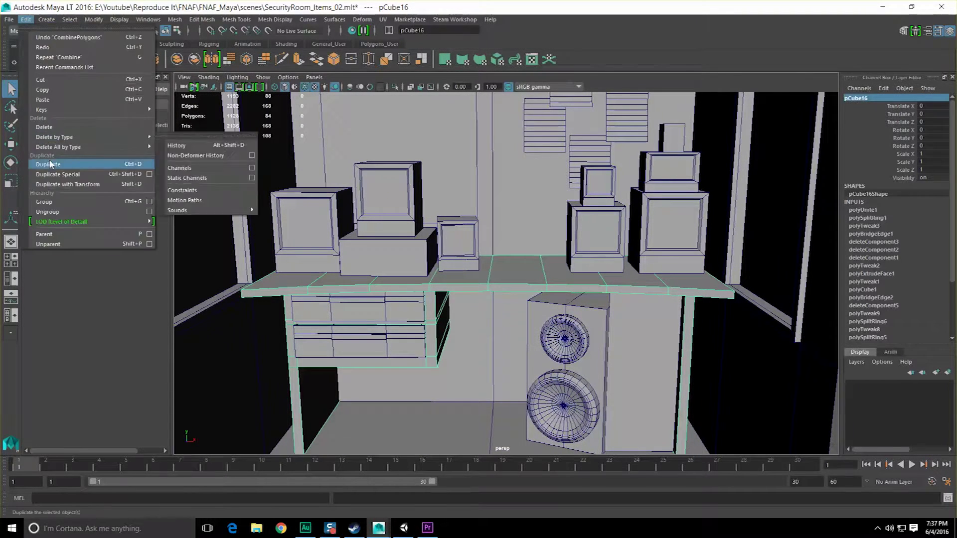
pyautogui.moveTo(125, 153)
pyautogui.click(175, 155)
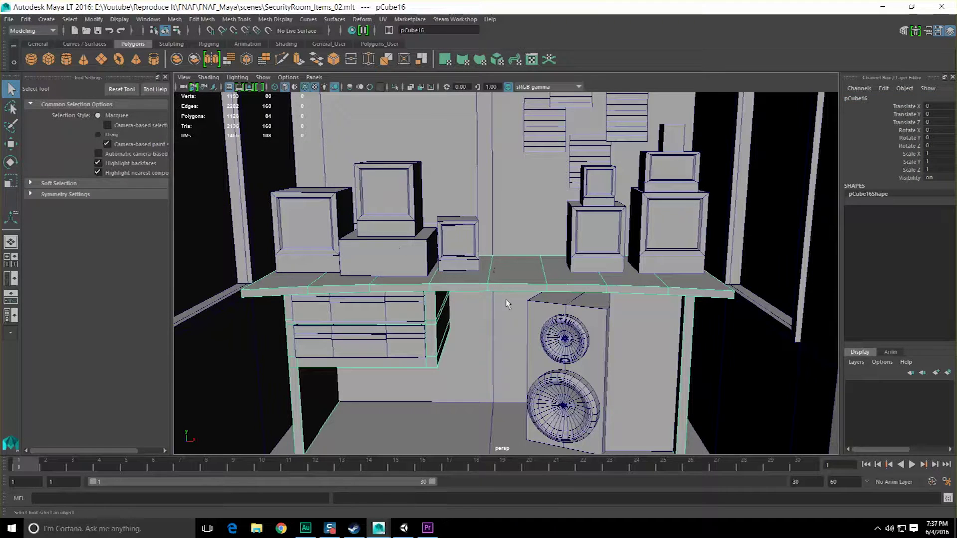
pyautogui.keyDown('alt'); pyautogui.moveTo(517, 272); pyautogui.dragTo(502, 289); pyautogui.keyUp('alt')
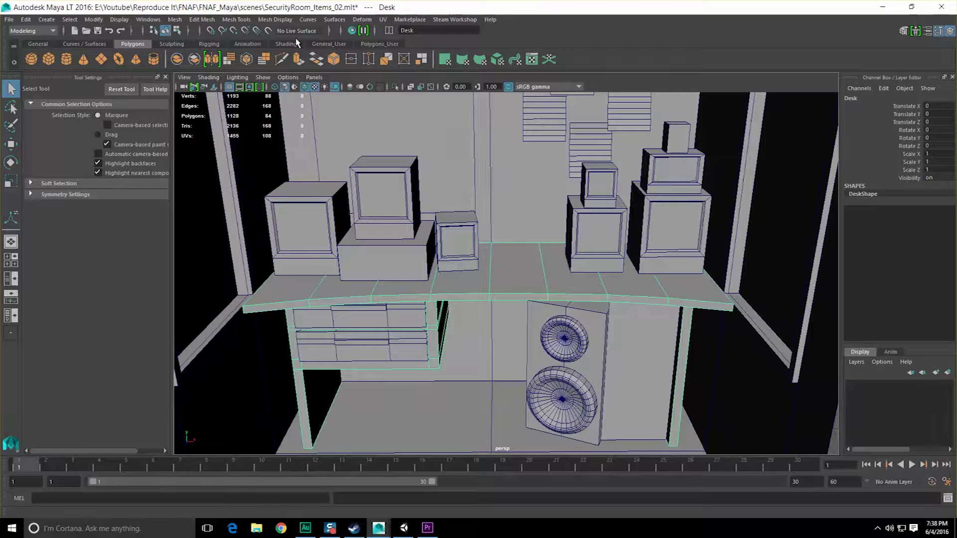
pyautogui.keyDown('alt'); pyautogui.moveTo(453, 206); pyautogui.dragTo(453, 215); pyautogui.keyUp('alt')
# Combine the speaker box and its two round cones into one mesh
pyautogui.click(552, 294)
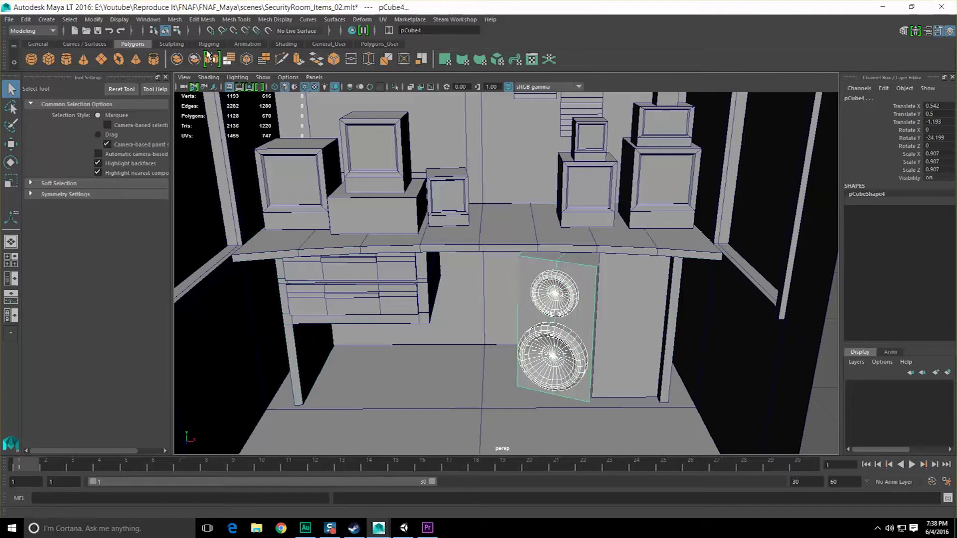
pyautogui.click(552, 357)
pyautogui.press('f')
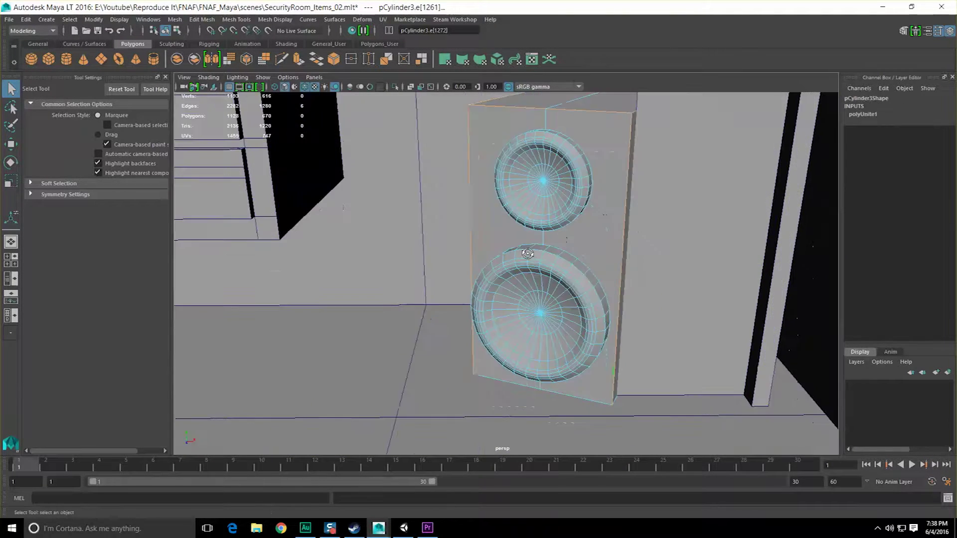
# Bevel the outer border edges of the speaker's front face with a fraction of 0.05 and 3 segments
pyautogui.doubleClick(496, 382)
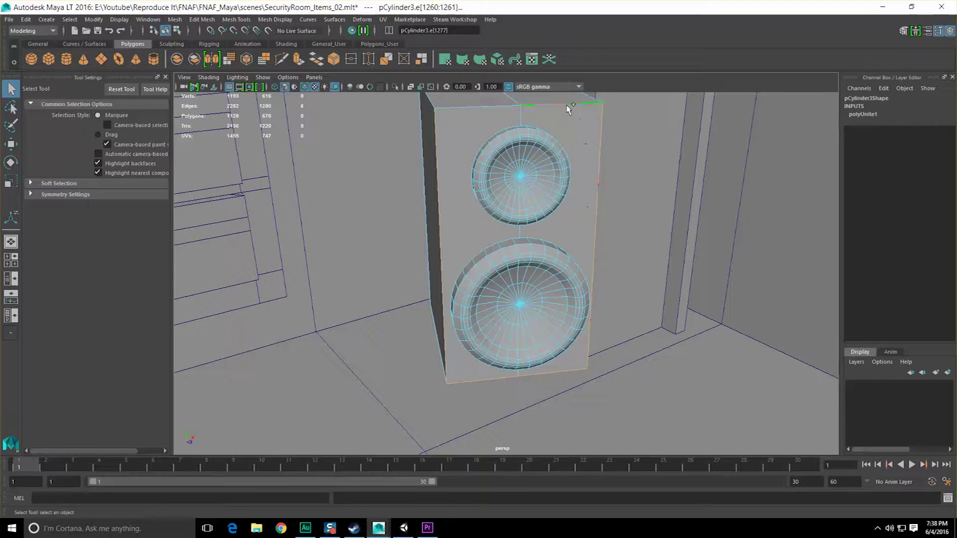
pyautogui.keyDown('alt'); pyautogui.moveTo(677, 190); pyautogui.dragTo(513, 159); pyautogui.keyUp('alt')
pyautogui.keyDown('shift'); pyautogui.moveTo(513, 160); pyautogui.dragTo(569, 154, button='right'); pyautogui.keyUp('shift')
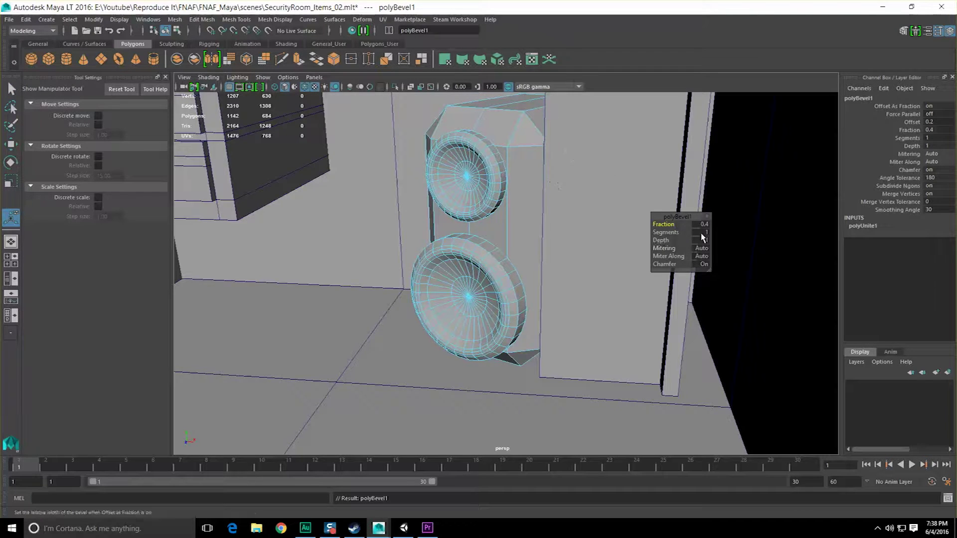
pyautogui.moveTo(672, 221); pyautogui.dragTo(663, 224)
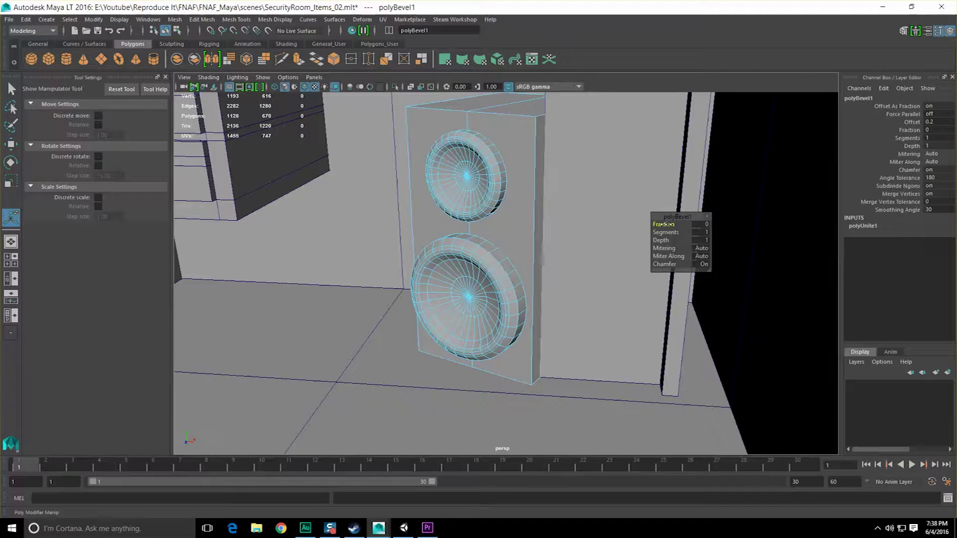
pyautogui.moveTo(670, 225); pyautogui.dragTo(673, 224)
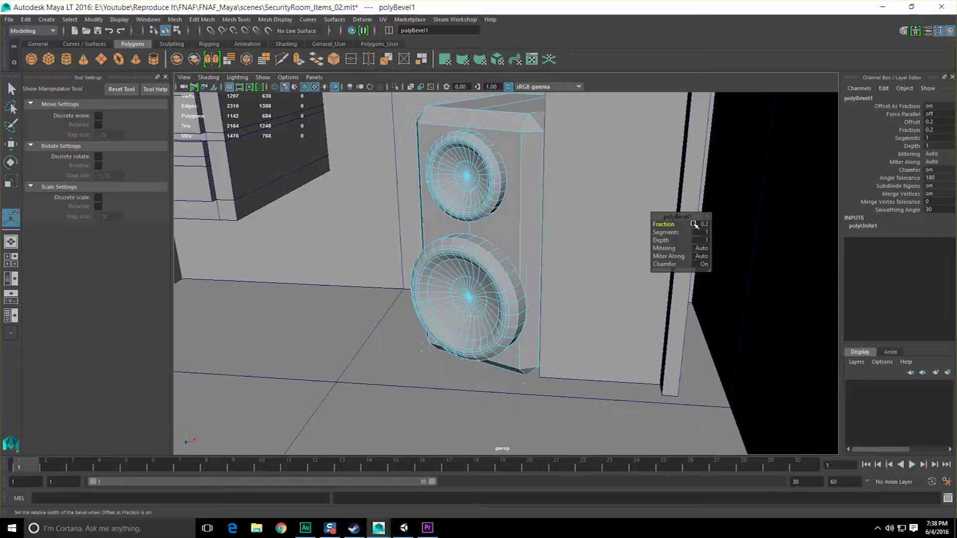
pyautogui.click(695, 225)
pyautogui.write('0.05')
pyautogui.press('Return')
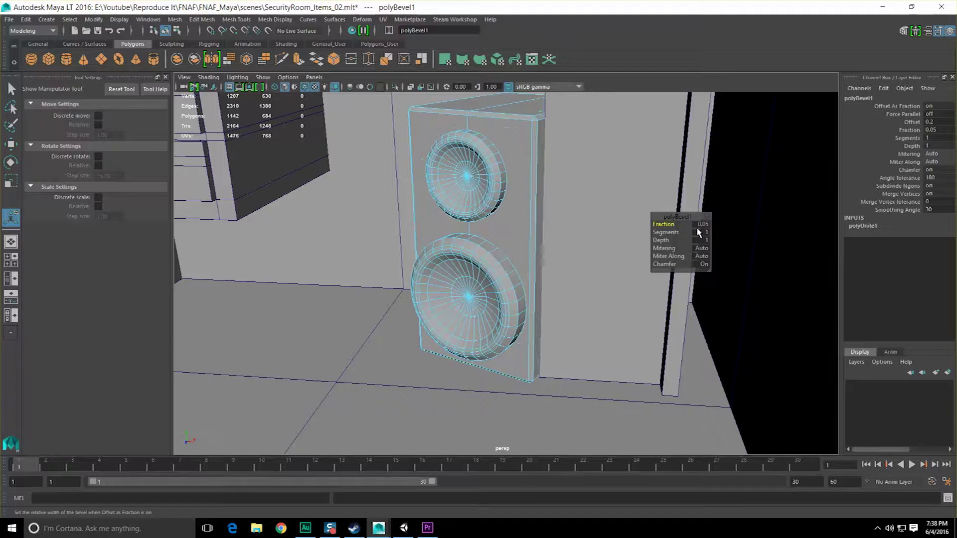
pyautogui.moveTo(668, 232); pyautogui.dragTo(684, 233)
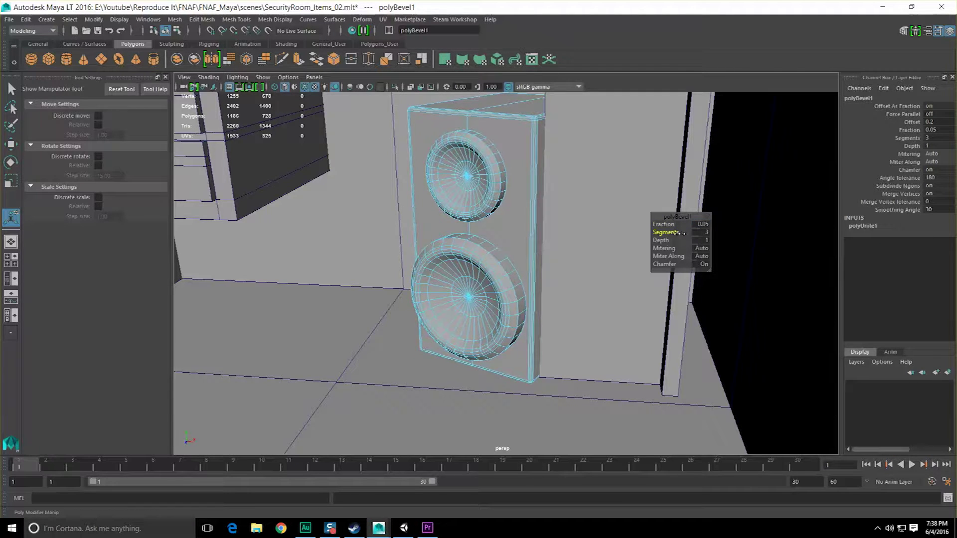
pyautogui.press('q')
# Rename the bevelled speaker mesh as Speaker
pyautogui.click(587, 231)
pyautogui.keyDown('alt'); pyautogui.moveTo(588, 230); pyautogui.dragTo(633, 250); pyautogui.keyUp('alt')
pyautogui.keyDown('alt'); pyautogui.moveTo(633, 250); pyautogui.dragTo(509, 262, button='right'); pyautogui.keyUp('alt')
pyautogui.click(519, 259)
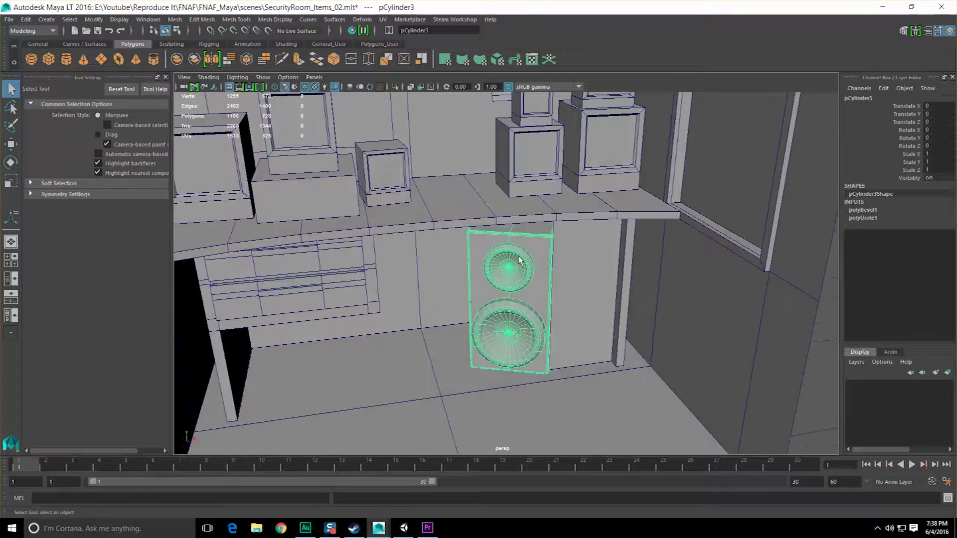
pyautogui.doubleClick(865, 99)
pyautogui.write('Speak')
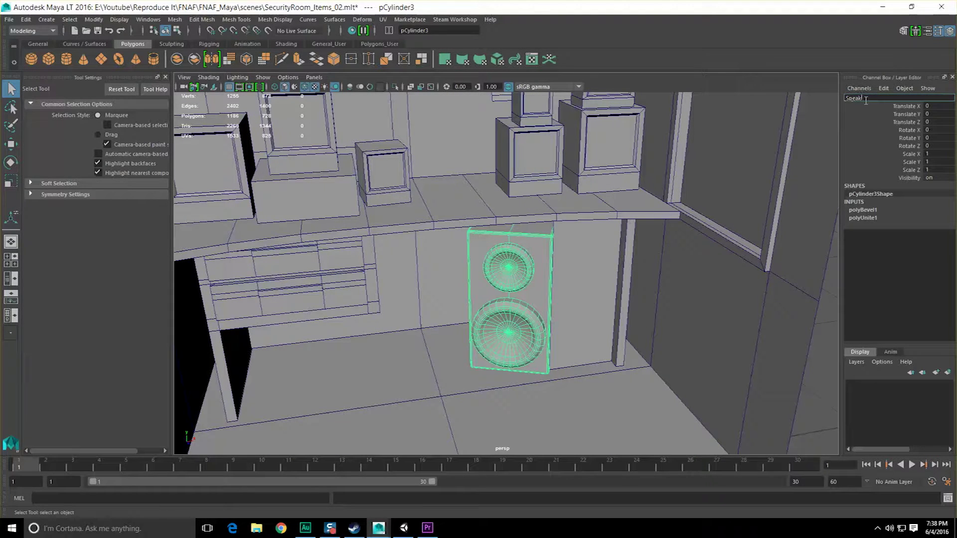
pyautogui.write('er')
pyautogui.press('Return')
# Rename the plane between the speaker and the right desk leg as Web
pyautogui.click(557, 270)
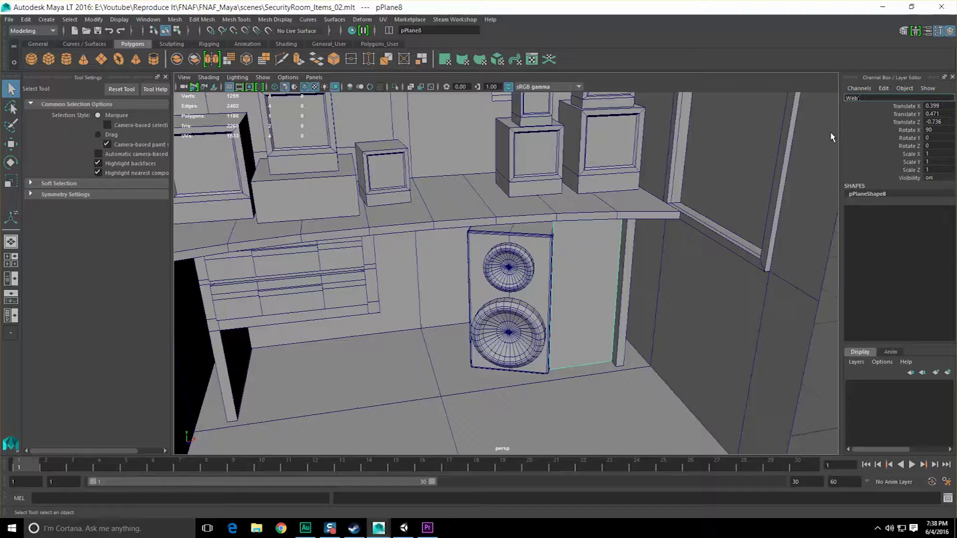
pyautogui.write('Web')
pyautogui.press('Return')
pyautogui.scroll(-2, 643, 254)
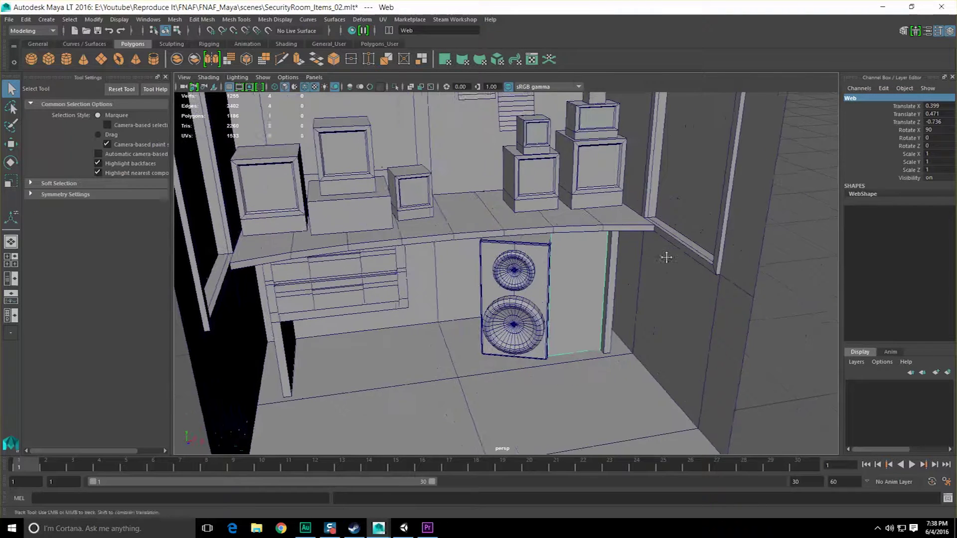
# Delete the room shell with its walls, floor and window frames, keeping only the furniture and wall items
pyautogui.keyDown('alt'); pyautogui.moveTo(667, 256); pyautogui.dragTo(638, 229); pyautogui.keyUp('alt')
pyautogui.click(629, 228)
pyautogui.scroll(-3, 599, 219)
pyautogui.keyDown('alt'); pyautogui.moveTo(589, 216); pyautogui.dragTo(582, 253, button='middle'); pyautogui.keyUp('alt')
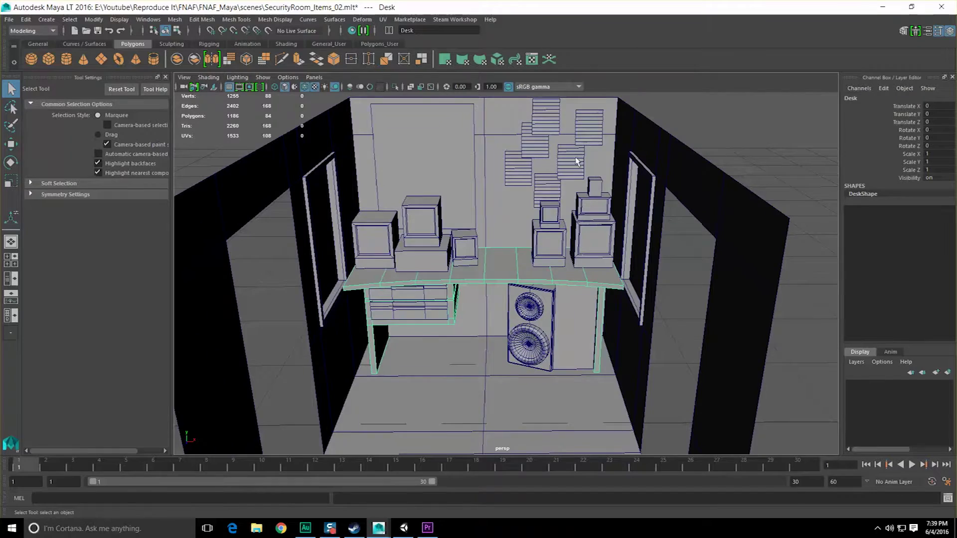
pyautogui.keyDown('alt'); pyautogui.moveTo(500, 204); pyautogui.dragTo(470, 188); pyautogui.keyUp('alt')
pyautogui.click(471, 188)
pyautogui.scroll(-5, 486, 224)
pyautogui.keyDown('alt'); pyautogui.moveTo(452, 328); pyautogui.dragTo(466, 376); pyautogui.keyUp('alt')
pyautogui.click(467, 376)
pyautogui.scroll(5, 529, 360)
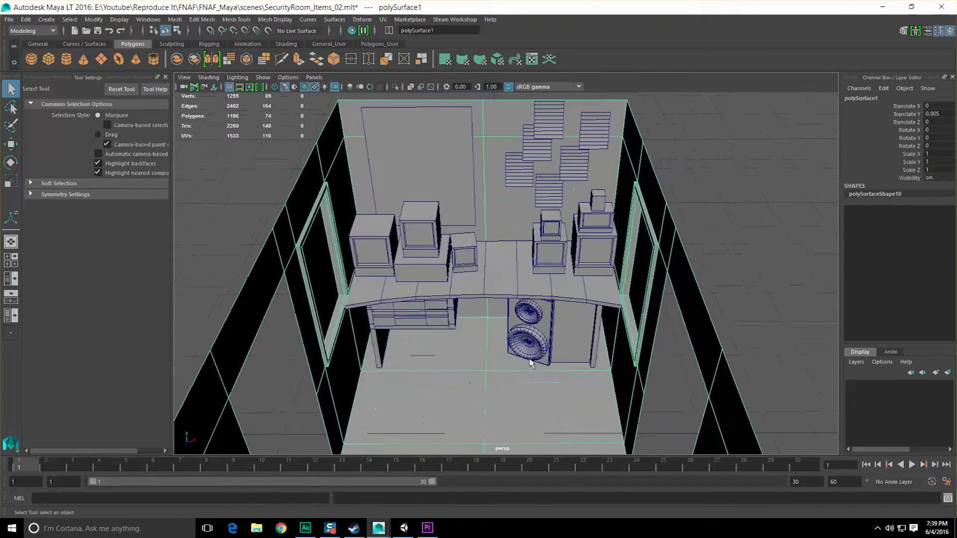
pyautogui.scroll(3, 529, 359)
pyautogui.scroll(-6, 521, 344)
pyautogui.keyDown('alt'); pyautogui.moveTo(511, 333); pyautogui.dragTo(463, 254); pyautogui.keyUp('alt')
pyautogui.press('Delete')
pyautogui.scroll(4, 503, 249)
pyautogui.scroll(-4, 486, 267)
pyautogui.scroll(-3, 424, 209)
pyautogui.keyDown('alt'); pyautogui.moveTo(376, 163); pyautogui.dragTo(406, 236, button='middle'); pyautogui.keyUp('alt')
# Delete the construction history of all objects in the scene and save the scene
pyautogui.click(25, 19)
pyautogui.moveTo(125, 146)
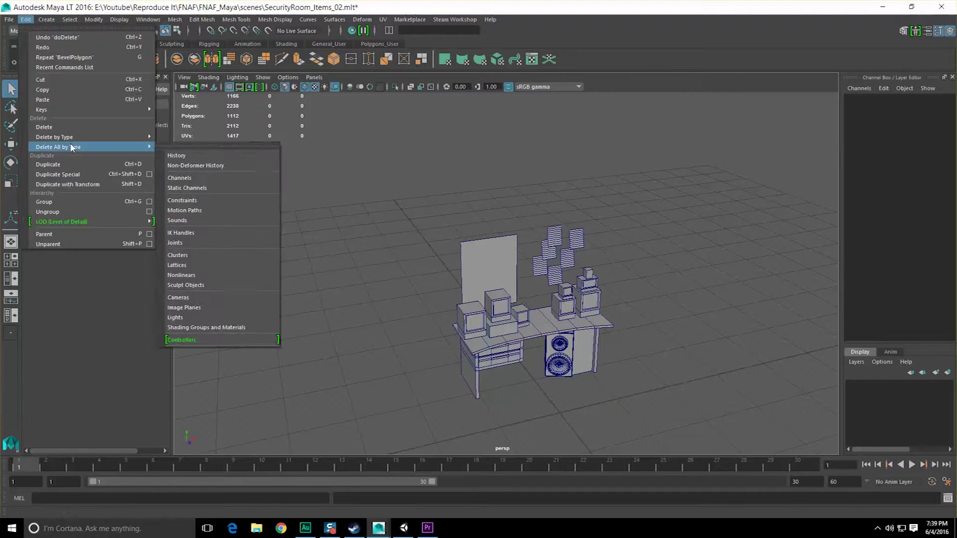
pyautogui.click(175, 156)
pyautogui.hotkey('ctrl', 's')
# Delete the leftover SecurityRoom group in the Outliner and close the Outliner
pyautogui.click(148, 19)
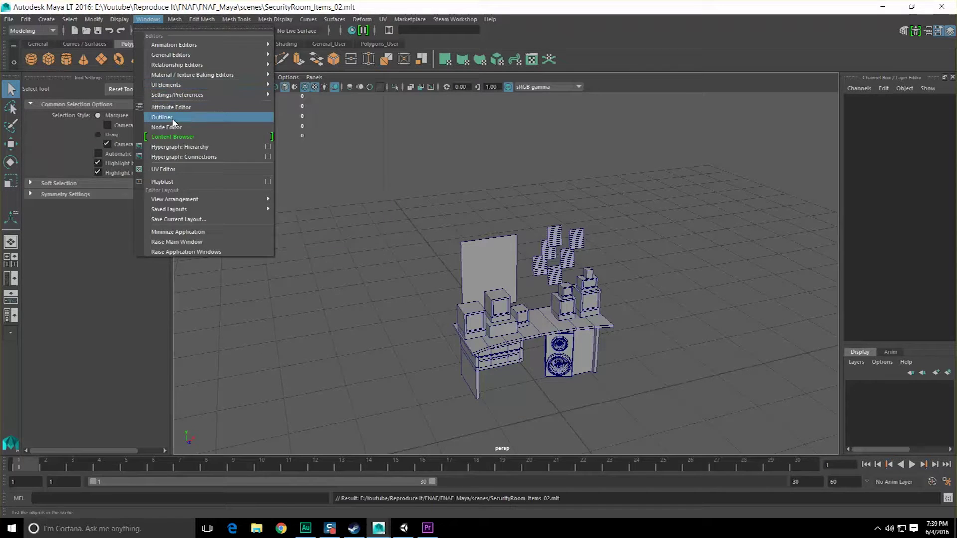
pyautogui.click(173, 118)
pyautogui.moveTo(349, 93); pyautogui.dragTo(238, 25)
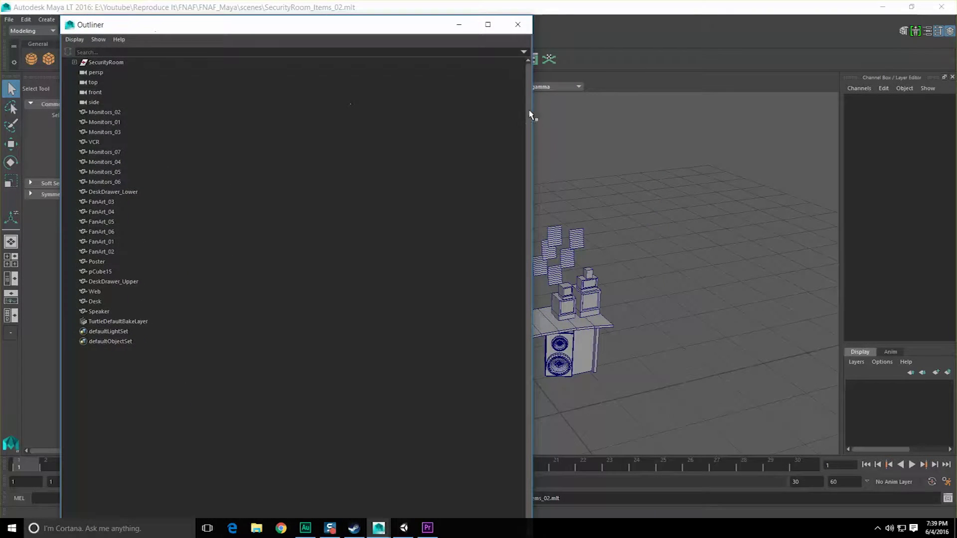
pyautogui.moveTo(533, 110); pyautogui.dragTo(328, 112)
pyautogui.click(96, 64)
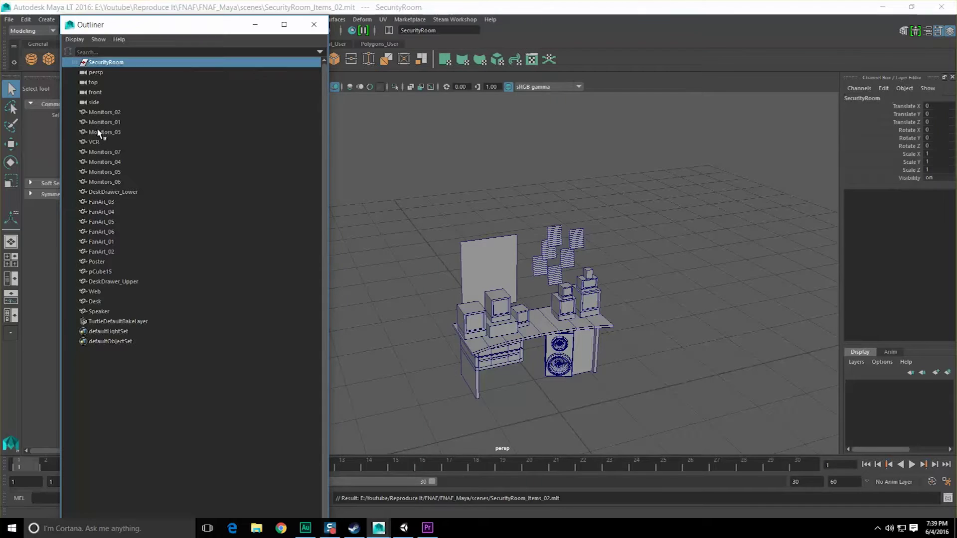
pyautogui.click(106, 133)
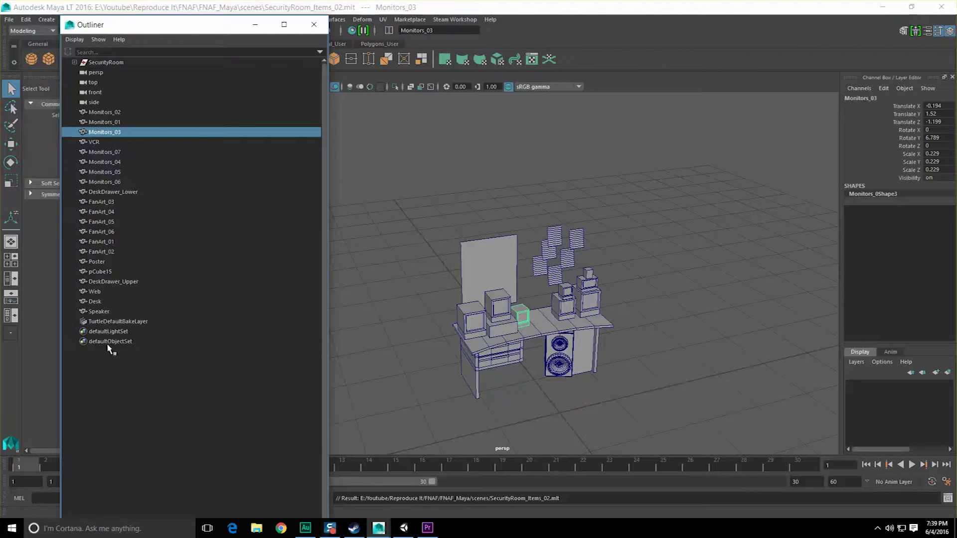
pyautogui.click(106, 62)
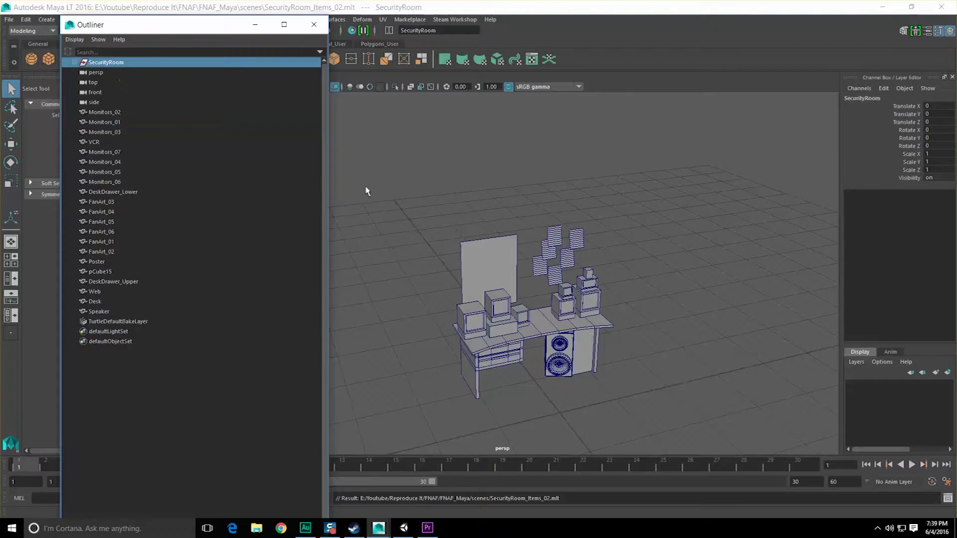
pyautogui.keyDown('alt'); pyautogui.moveTo(366, 192); pyautogui.dragTo(512, 218); pyautogui.keyUp('alt')
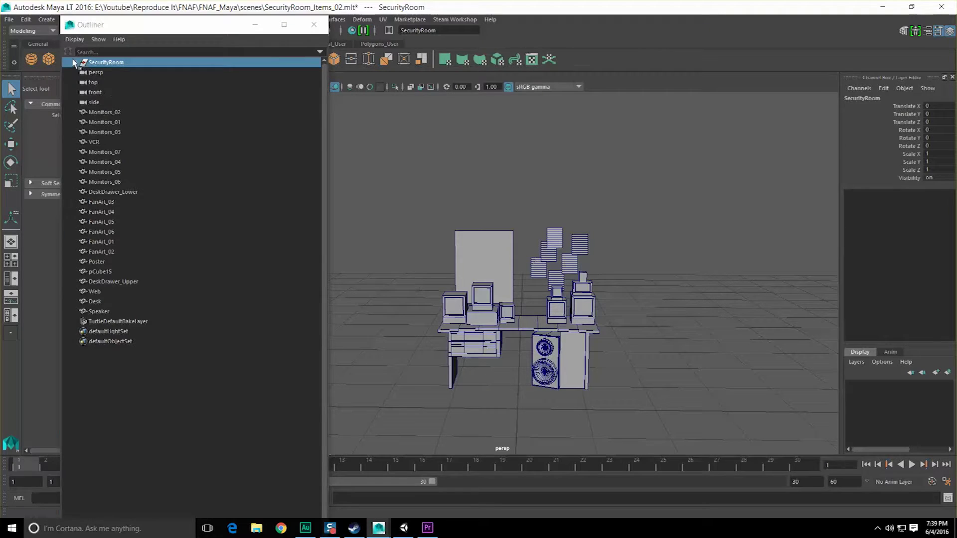
pyautogui.click(100, 62)
pyautogui.press('Delete')
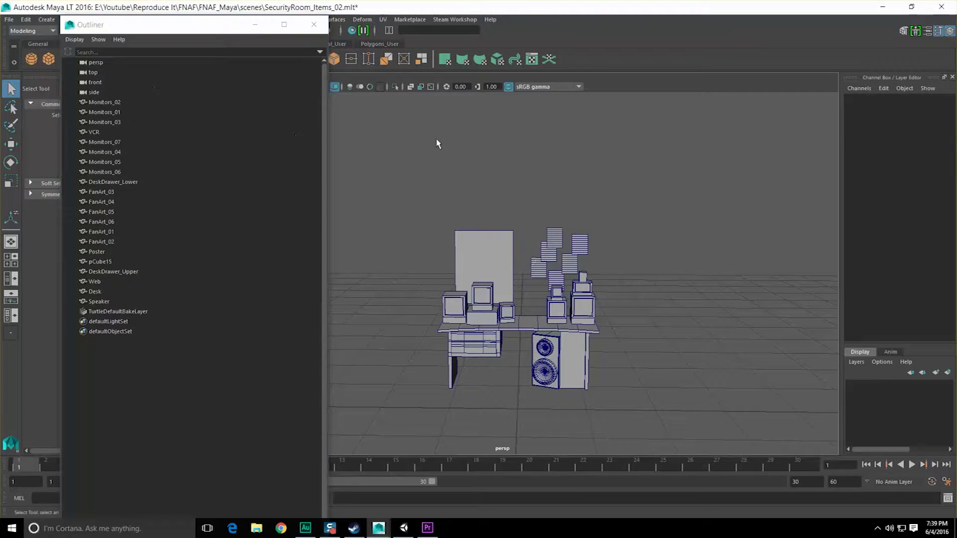
pyautogui.click(314, 24)
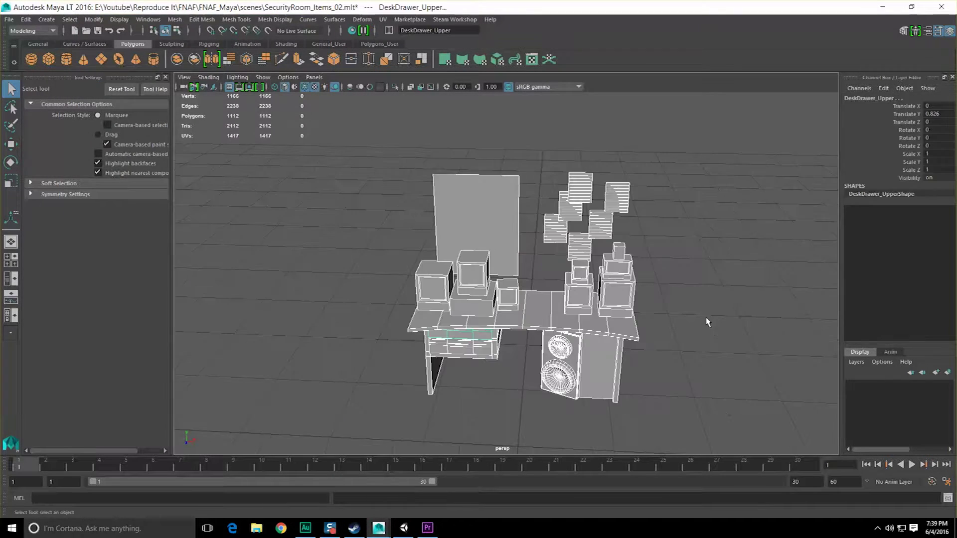
# Group all the remaining items, name the group SecurityRoomItems, and save the scene
pyautogui.hotkey('ctrl', 'g')
pyautogui.click(884, 99)
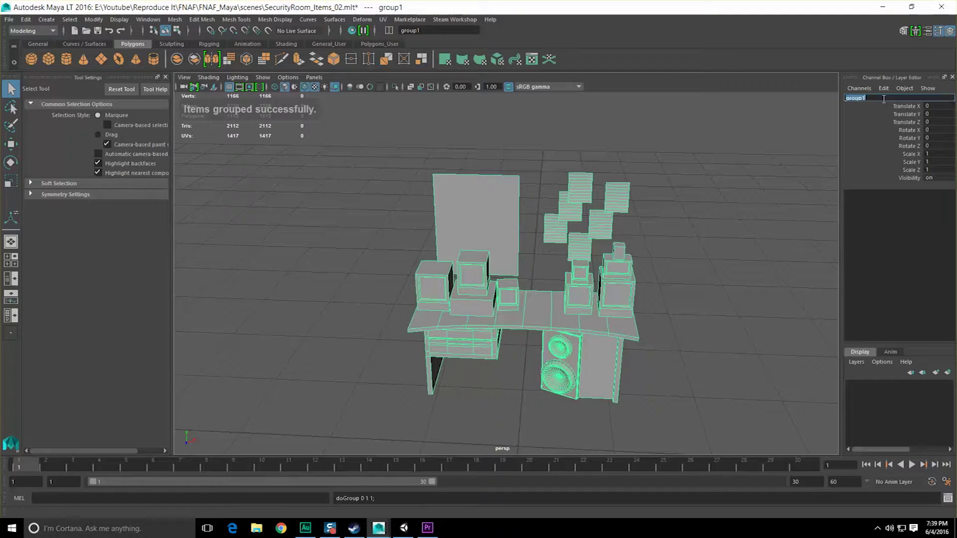
pyautogui.write('SecurityRoom')
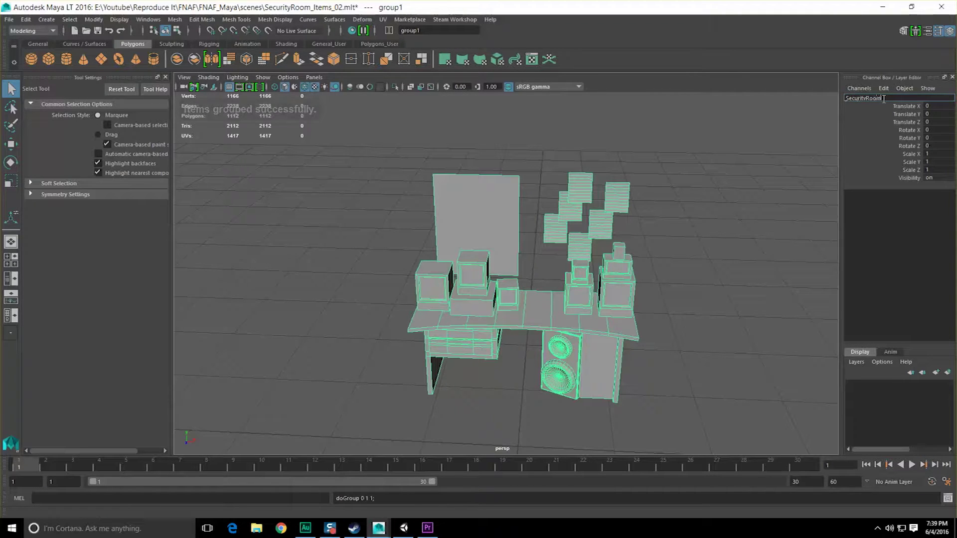
pyautogui.write('Items')
pyautogui.press('Return')
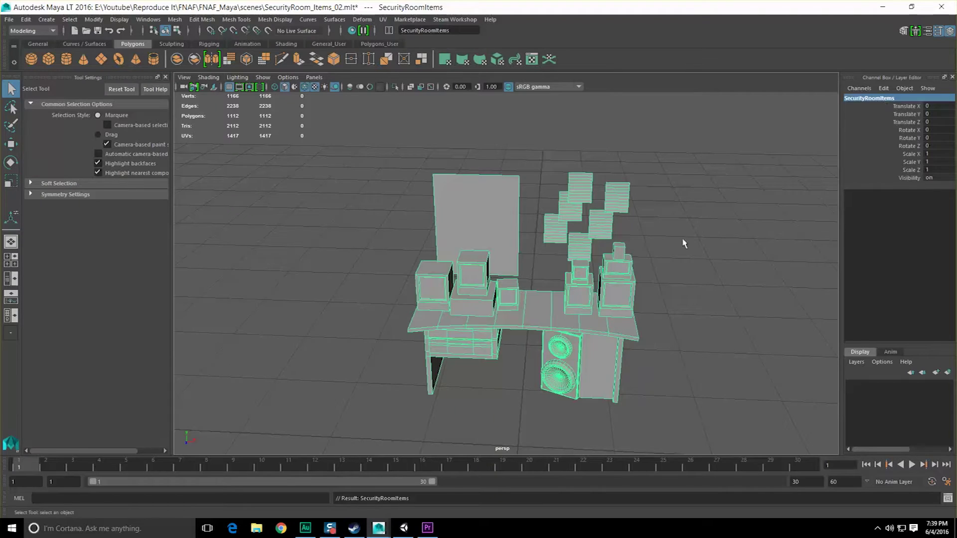
pyautogui.click(684, 243)
pyautogui.hotkey('ctrl', 's')
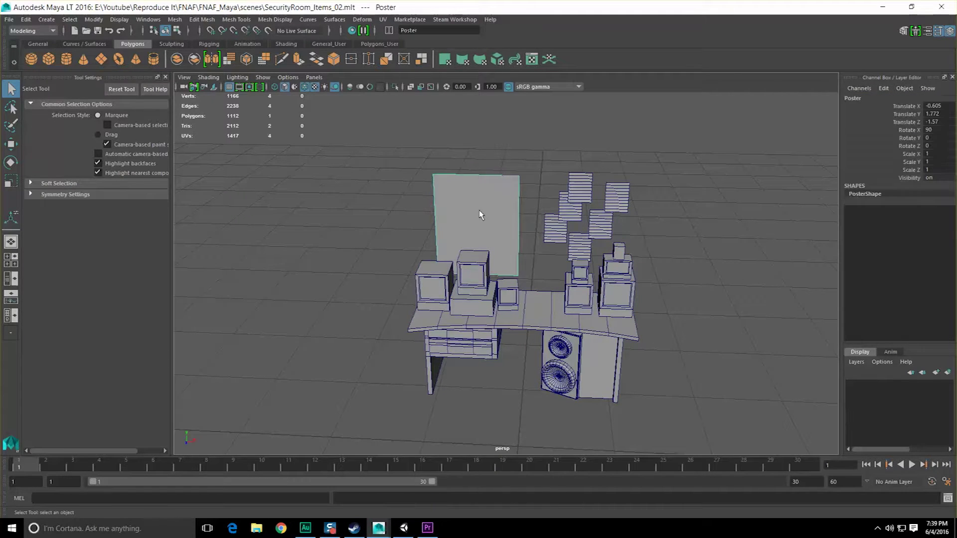
# Select the whole SecurityRoomItems group and delete all construction history in the scene
pyautogui.press('Up')
pyautogui.click(25, 19)
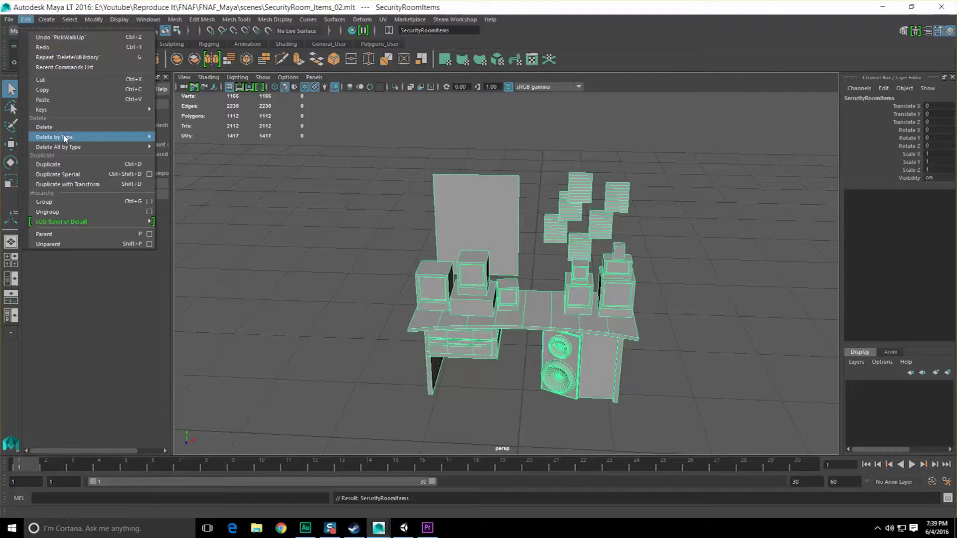
pyautogui.moveTo(79, 148)
pyautogui.click(169, 156)
# Freeze the translate, rotate and scale transformations of the SecurityRoomItems group
pyautogui.click(93, 19)
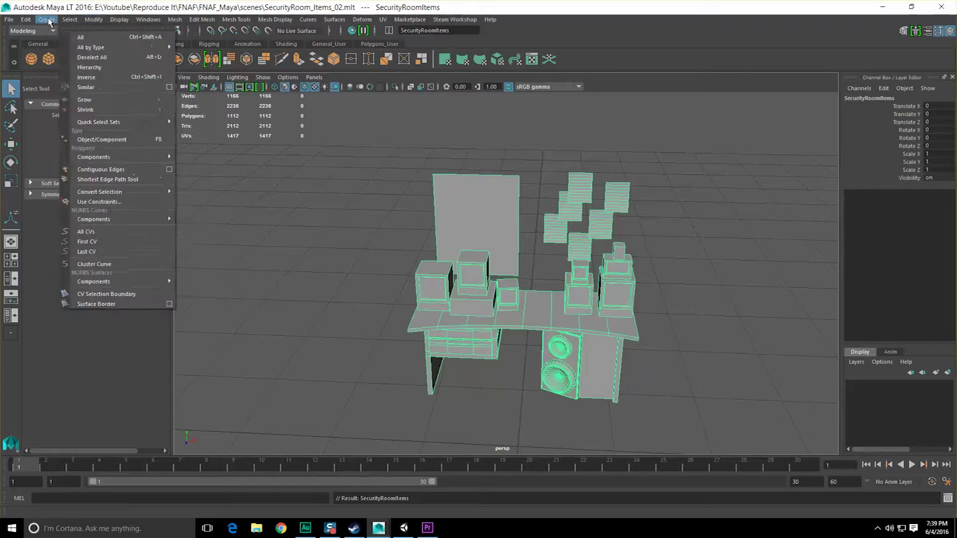
pyautogui.moveTo(93, 21)
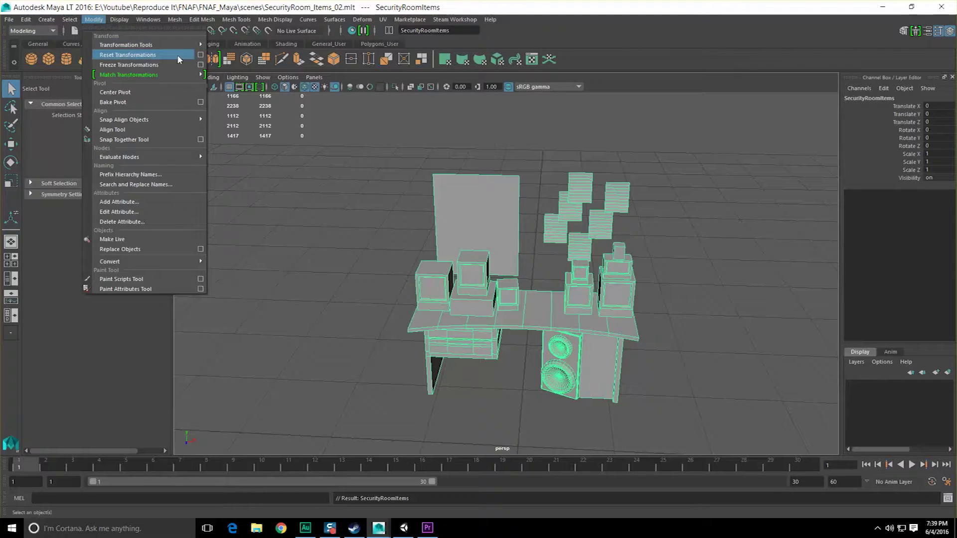
pyautogui.click(201, 65)
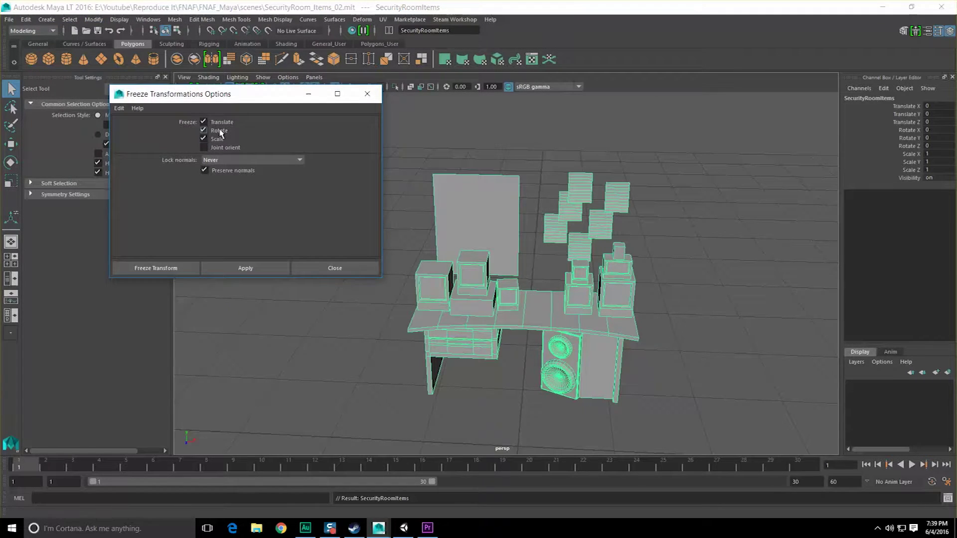
pyautogui.click(252, 268)
pyautogui.click(335, 268)
pyautogui.press('f')
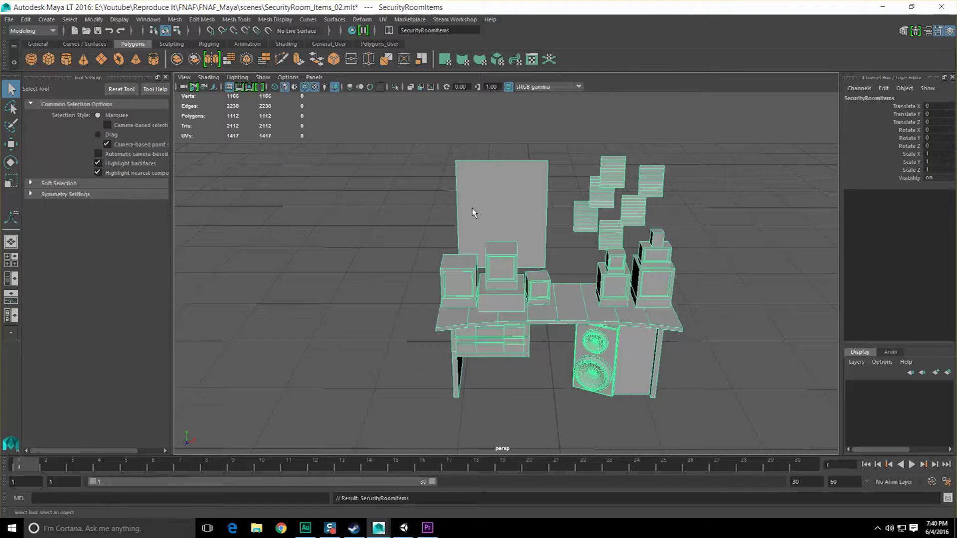
# Save the security room items scene and open the Rough_FloorLayout_02.mlt scene
pyautogui.click(389, 234)
pyautogui.click(9, 20)
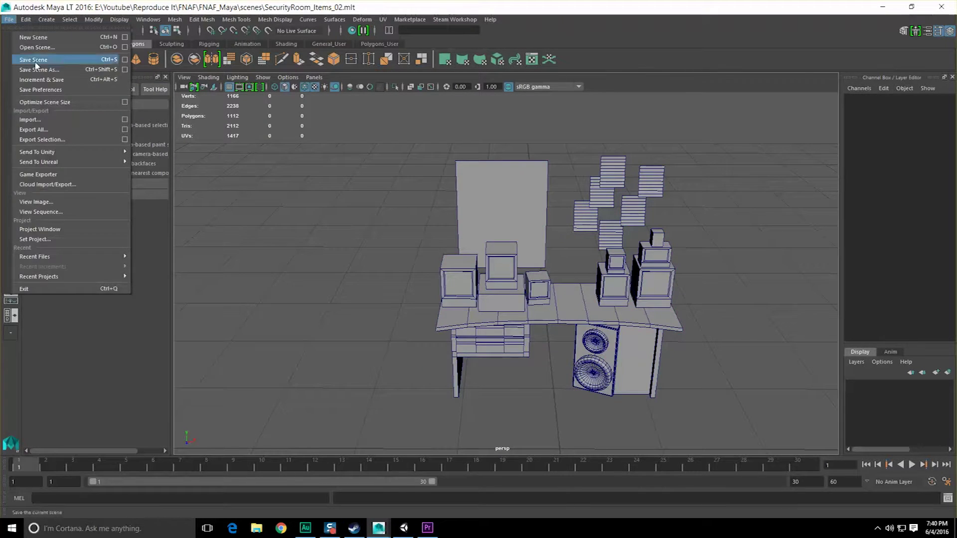
pyautogui.click(35, 32)
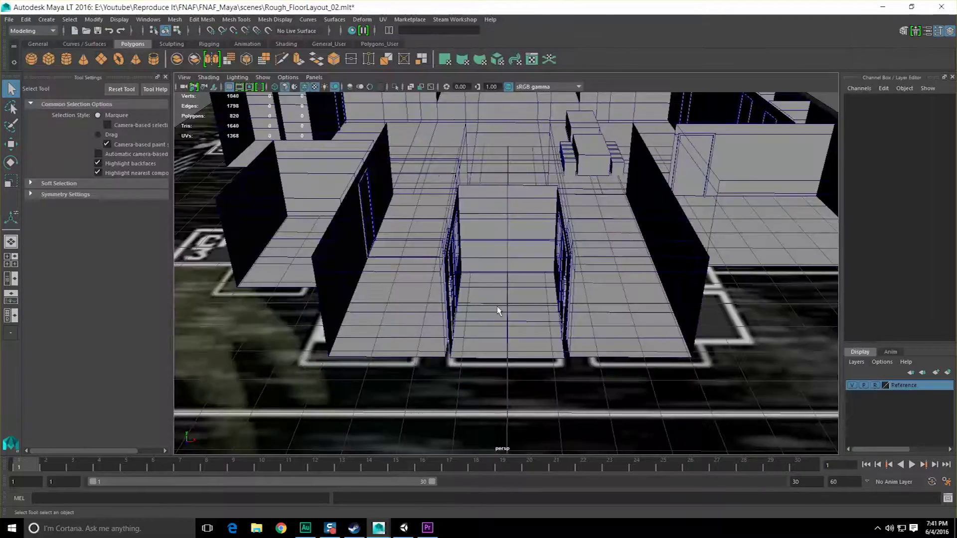
pyautogui.scroll(8, 501, 304)
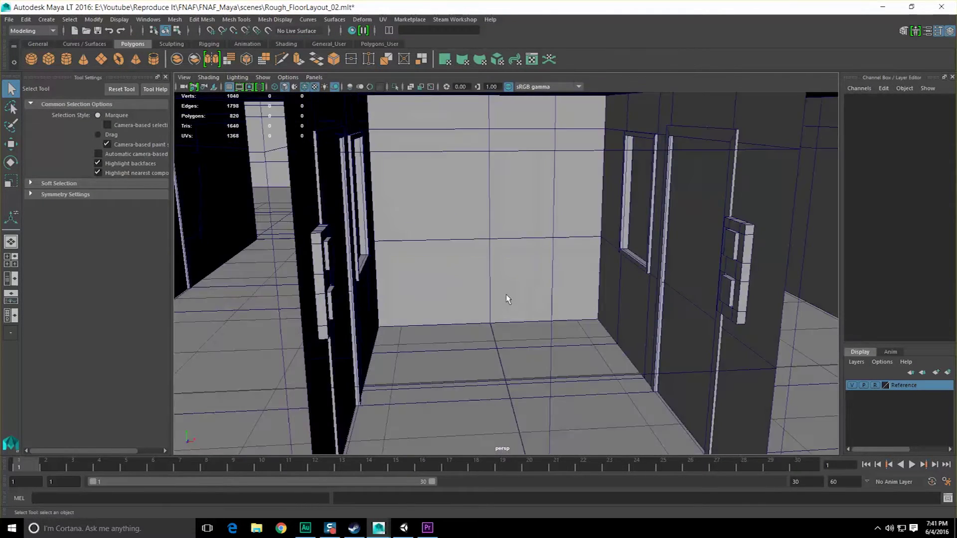
pyautogui.scroll(-6, 508, 299)
# Import SecurityRoom_Items_02.mlt into the floor layout and check how the items fit inside the security room
pyautogui.click(9, 20)
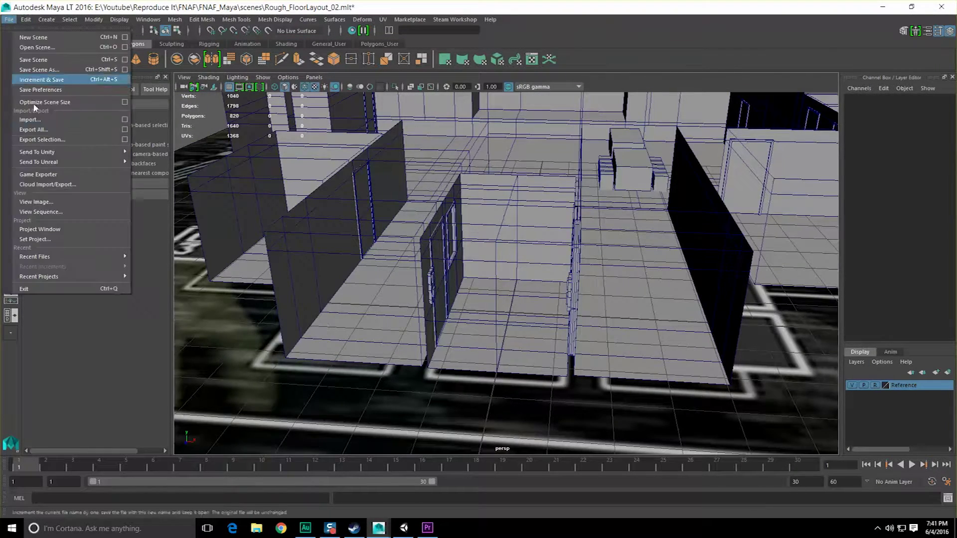
pyautogui.click(47, 119)
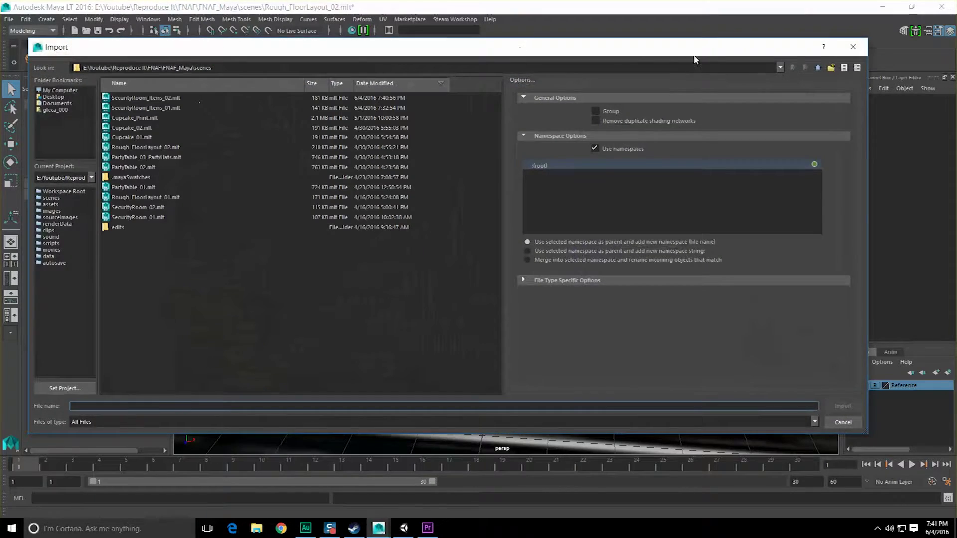
pyautogui.click(842, 47)
pyautogui.click(8, 20)
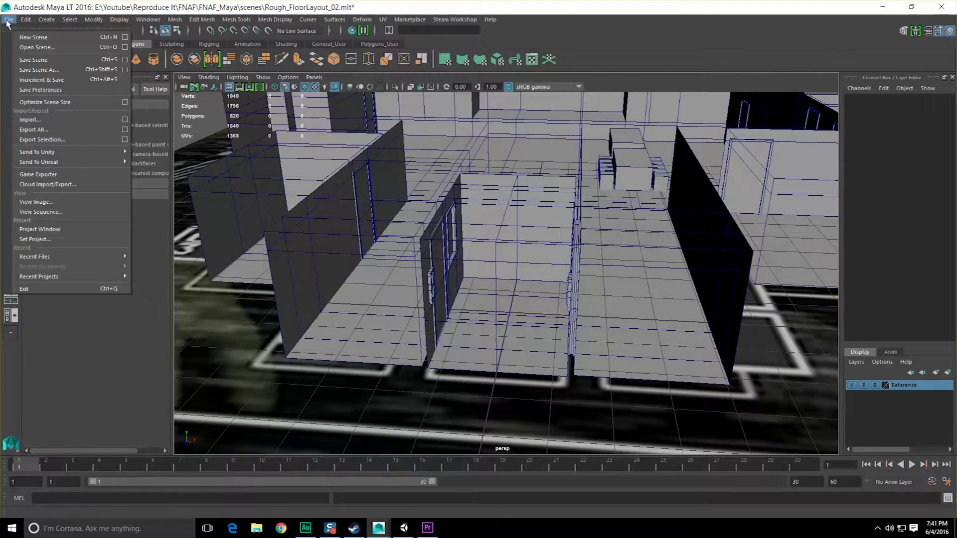
pyautogui.click(64, 120)
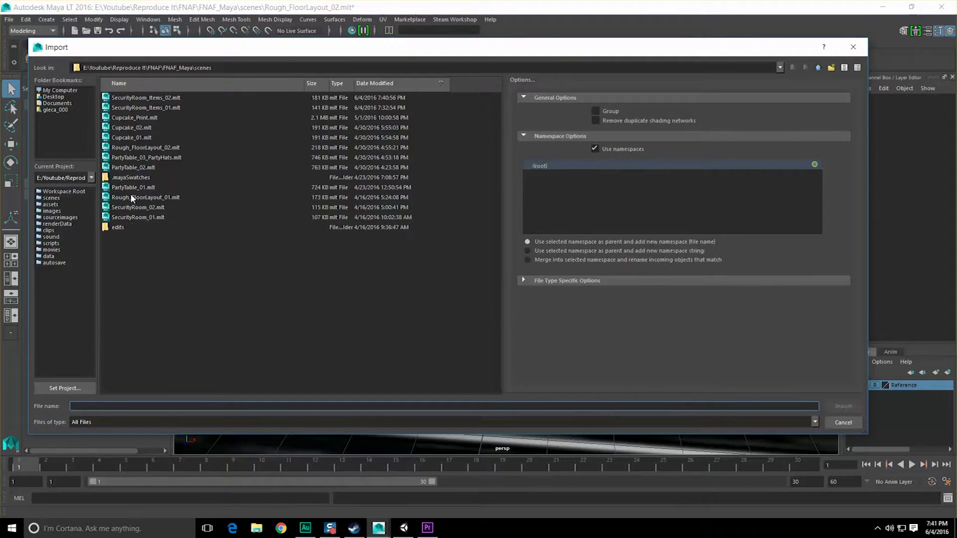
pyautogui.doubleClick(146, 97)
pyautogui.keyDown('alt'); pyautogui.moveTo(555, 259); pyautogui.dragTo(531, 258); pyautogui.keyUp('alt')
pyautogui.scroll(3, 529, 260)
pyautogui.keyDown('alt'); pyautogui.moveTo(567, 249); pyautogui.dragTo(504, 275, button='middle'); pyautogui.keyUp('alt')
pyautogui.keyDown('alt'); pyautogui.moveTo(504, 275); pyautogui.dragTo(478, 274); pyautogui.keyUp('alt')
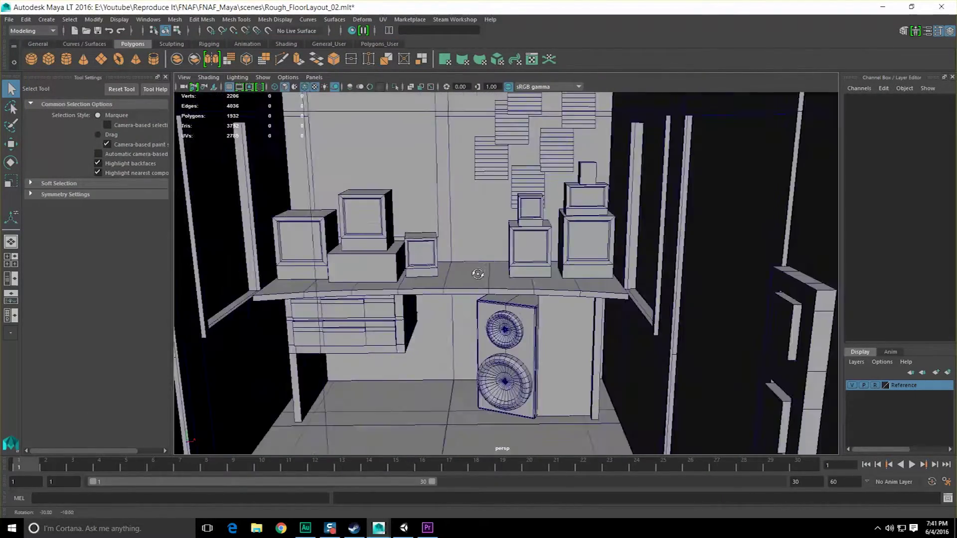
pyautogui.scroll(3, 484, 273)
pyautogui.scroll(-15, 486, 273)
# Hide the stray door frame outside the building and turn off the visibility of the Reference layer
pyautogui.keyDown('alt'); pyautogui.moveTo(577, 261); pyautogui.dragTo(545, 311); pyautogui.keyUp('alt')
pyautogui.scroll(3, 581, 315)
pyautogui.moveTo(210, 315); pyautogui.dragTo(331, 407)
pyautogui.keyDown('alt'); pyautogui.moveTo(264, 361); pyautogui.dragTo(272, 365); pyautogui.keyUp('alt')
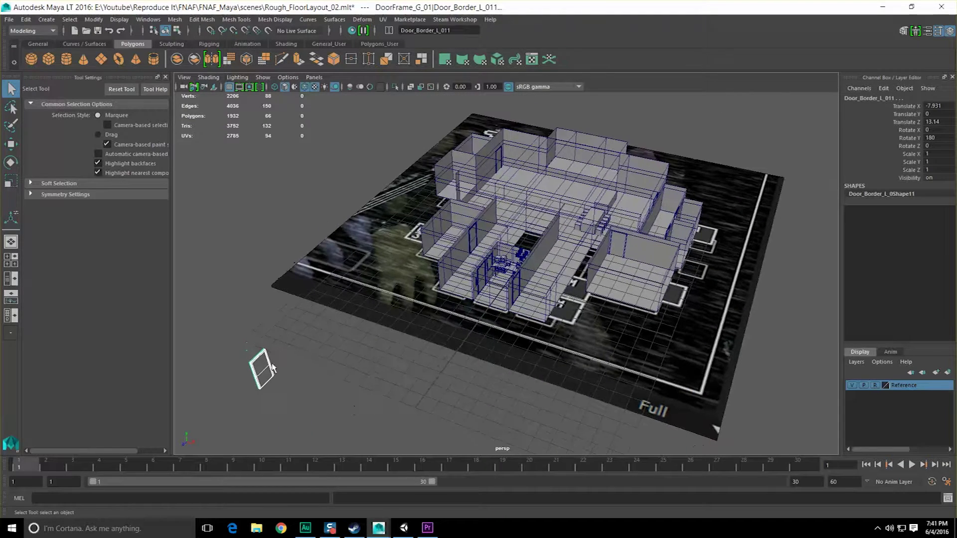
pyautogui.hotkey('ctrl', 'h')
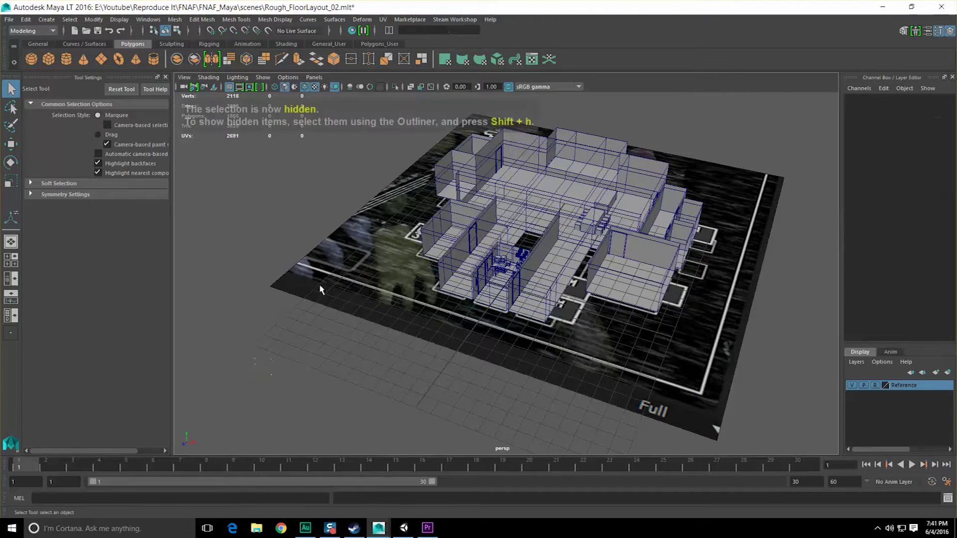
pyautogui.hotkey('ctrl', 'h')
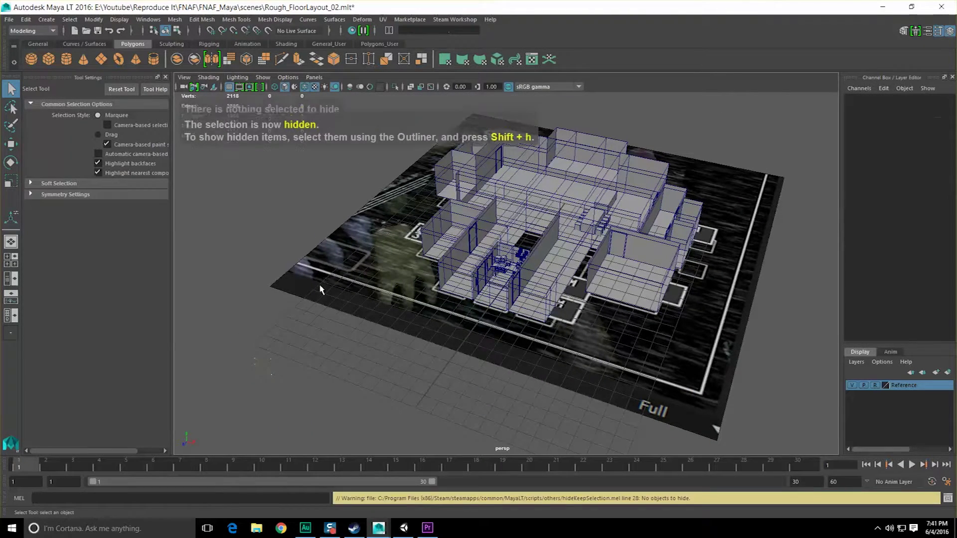
pyautogui.click(852, 385)
pyautogui.keyDown('alt'); pyautogui.moveTo(764, 388); pyautogui.dragTo(434, 259); pyautogui.keyUp('alt')
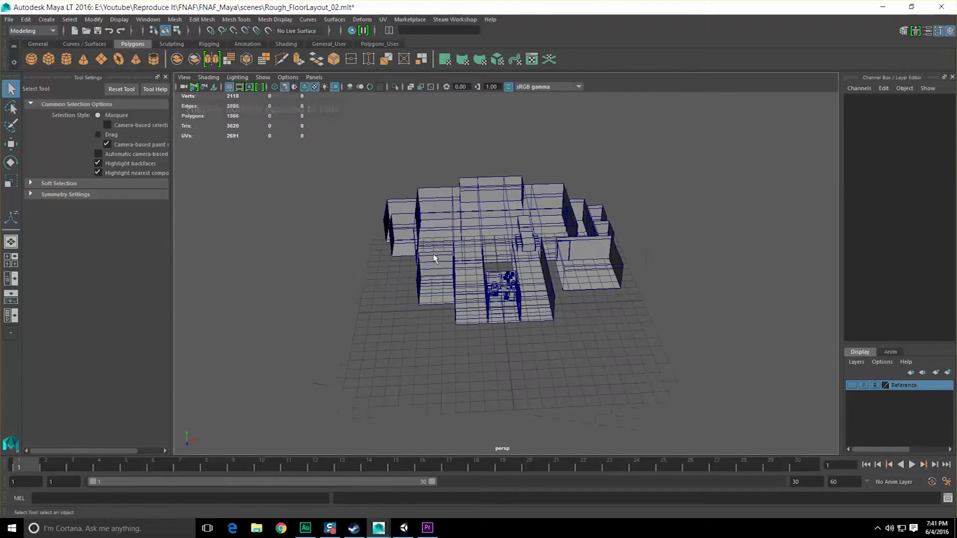
# Delete the placeholder table with its five box seats and the large box beside it, and save the scene
pyautogui.moveTo(741, 395); pyautogui.dragTo(579, 333)
pyautogui.scroll(2, 726, 386)
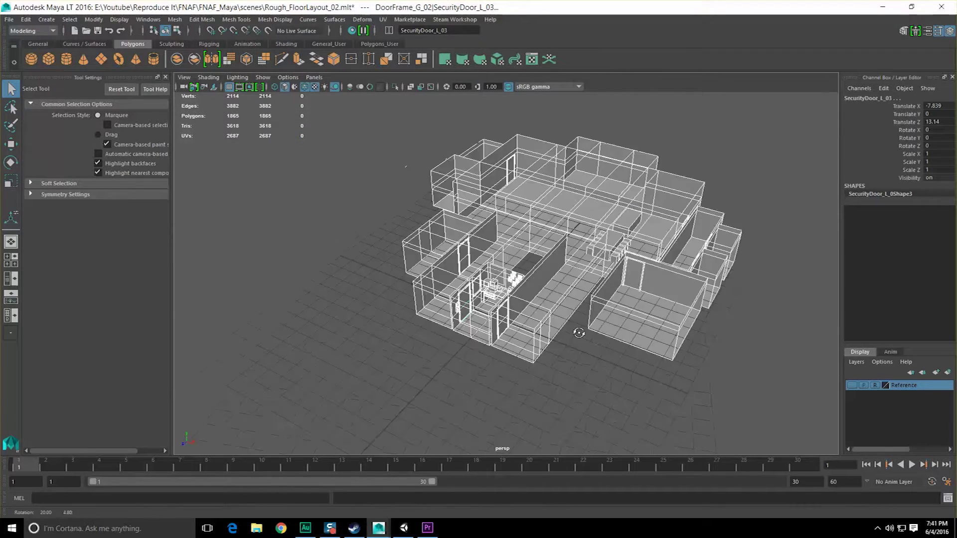
pyautogui.keyDown('alt'); pyautogui.moveTo(579, 333); pyautogui.dragTo(656, 298, button='right'); pyautogui.keyUp('alt')
pyautogui.keyDown('alt'); pyautogui.moveTo(657, 298); pyautogui.dragTo(413, 334, button='middle'); pyautogui.keyUp('alt')
pyautogui.keyDown('alt'); pyautogui.moveTo(414, 334); pyautogui.dragTo(513, 366); pyautogui.keyUp('alt')
pyautogui.keyDown('alt'); pyautogui.moveTo(513, 366); pyautogui.dragTo(445, 343, button='right'); pyautogui.keyUp('alt')
pyautogui.keyDown('alt'); pyautogui.moveTo(446, 343); pyautogui.dragTo(542, 309, button='middle'); pyautogui.keyUp('alt')
pyautogui.scroll(5, 543, 356)
pyautogui.keyDown('alt'); pyautogui.moveTo(543, 356); pyautogui.dragTo(668, 376); pyautogui.keyUp('alt')
pyautogui.keyDown('alt'); pyautogui.moveTo(668, 376); pyautogui.dragTo(575, 295, button='middle'); pyautogui.keyUp('alt')
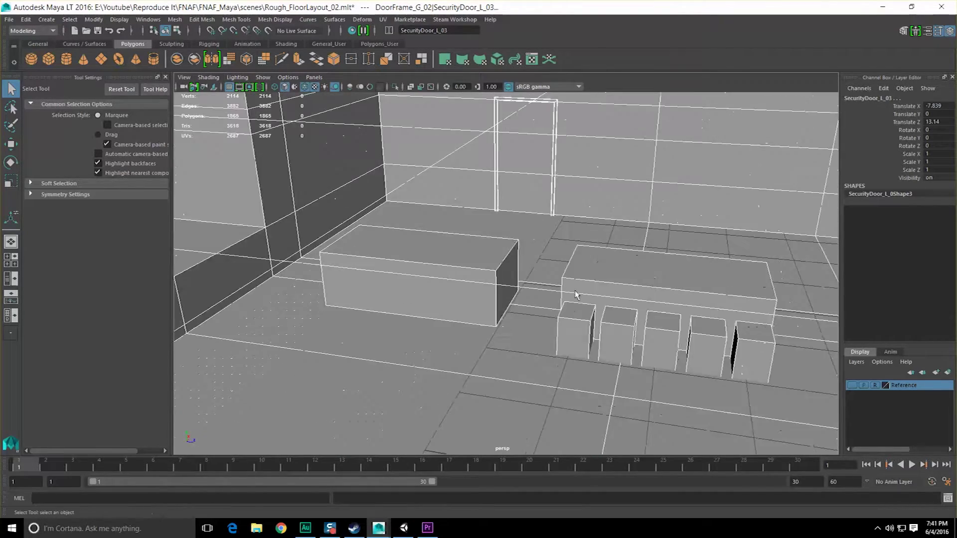
pyautogui.scroll(2, 579, 316)
pyautogui.keyDown('alt'); pyautogui.moveTo(575, 295); pyautogui.dragTo(540, 286); pyautogui.keyUp('alt')
pyautogui.click(750, 318)
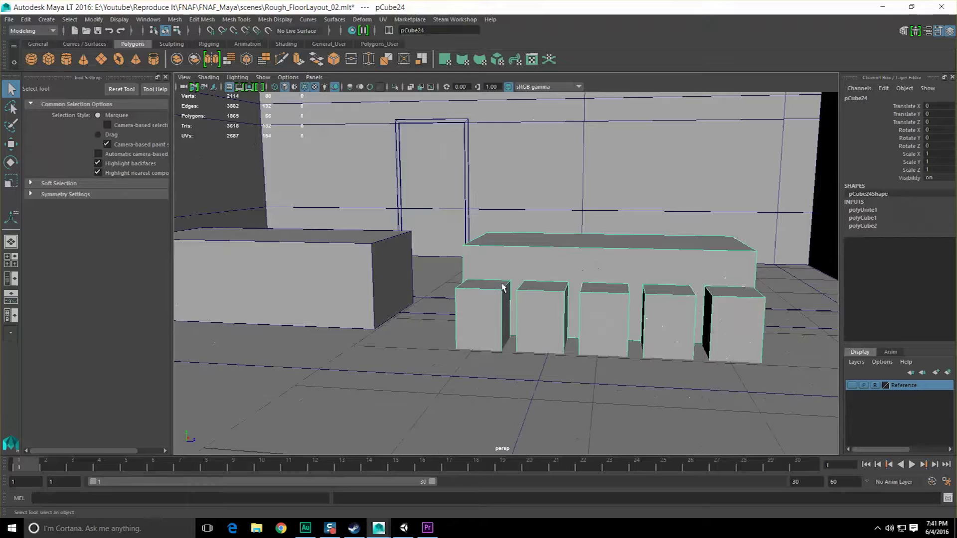
pyautogui.press('Delete')
pyautogui.click(333, 265)
pyautogui.press('Delete')
pyautogui.scroll(-10, 424, 335)
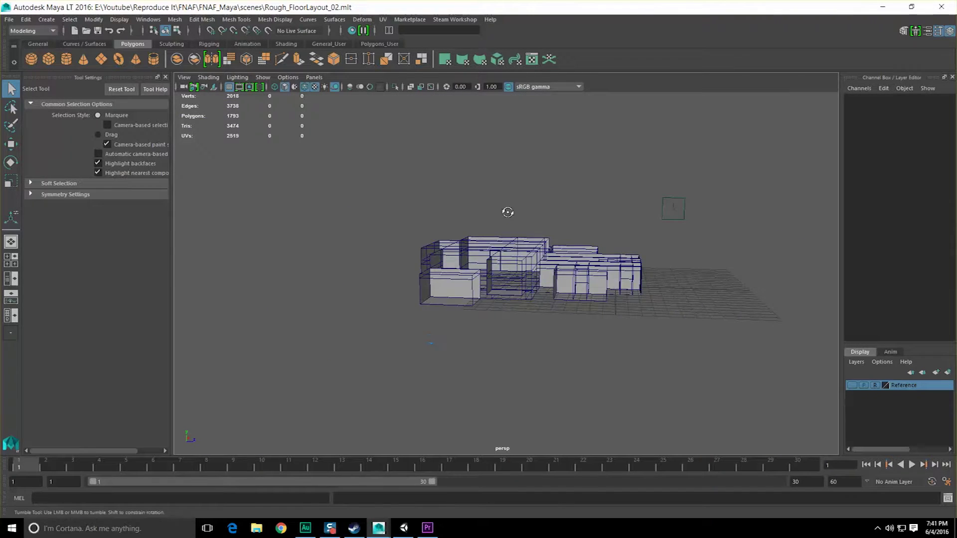
# Import PartyTable_03_PartyHats.mlt into the floor layout scene
pyautogui.keyDown('alt'); pyautogui.moveTo(509, 213); pyautogui.dragTo(503, 249); pyautogui.keyUp('alt')
pyautogui.click(9, 19)
pyautogui.click(66, 120)
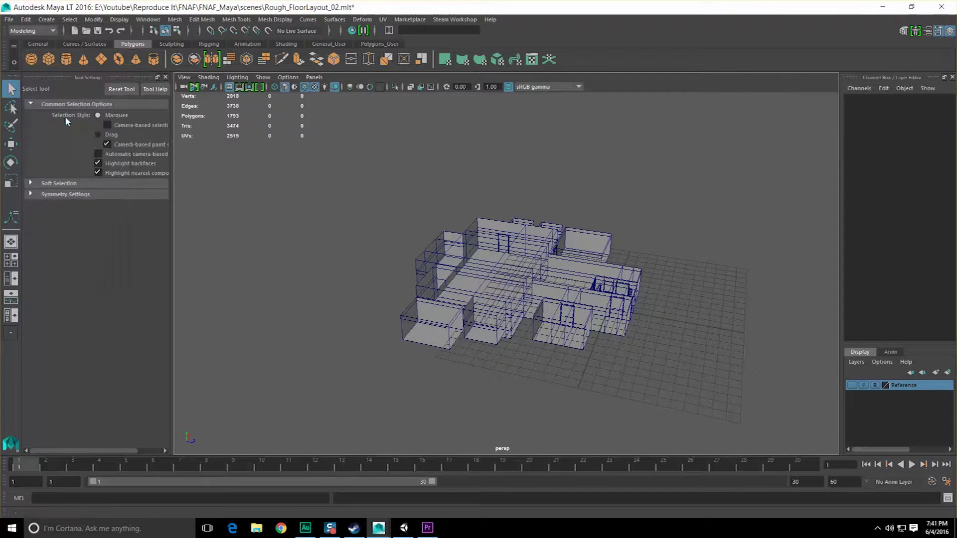
pyautogui.click(127, 168)
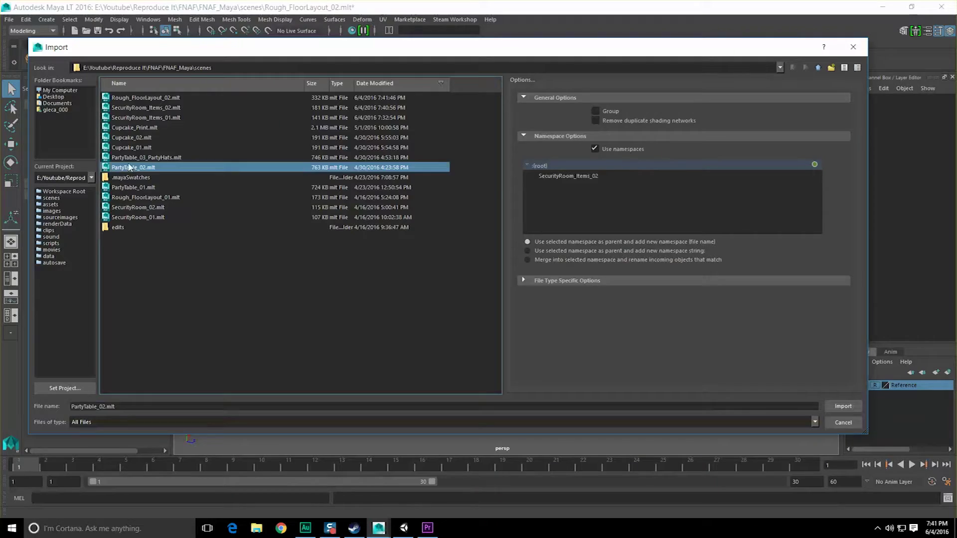
pyautogui.doubleClick(129, 157)
# Examine the imported party table inside the security room and check which parts are grouped with the tablecloth
pyautogui.scroll(8, 568, 277)
pyautogui.keyDown('alt'); pyautogui.moveTo(572, 278); pyautogui.dragTo(469, 263); pyautogui.keyUp('alt')
pyautogui.scroll(8, 469, 263)
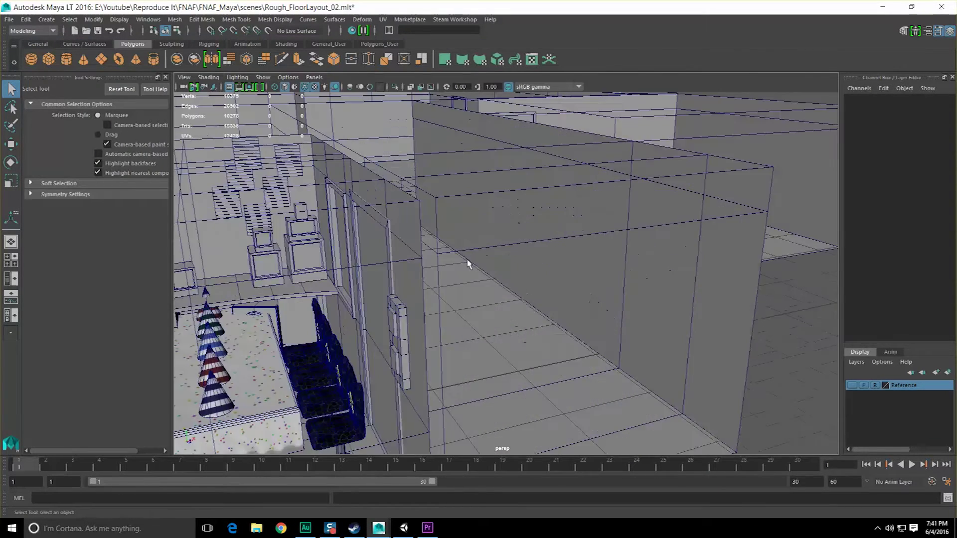
pyautogui.keyDown('alt'); pyautogui.moveTo(469, 263); pyautogui.dragTo(547, 263, button='middle'); pyautogui.keyUp('alt')
pyautogui.scroll(4, 525, 250)
pyautogui.click(525, 250)
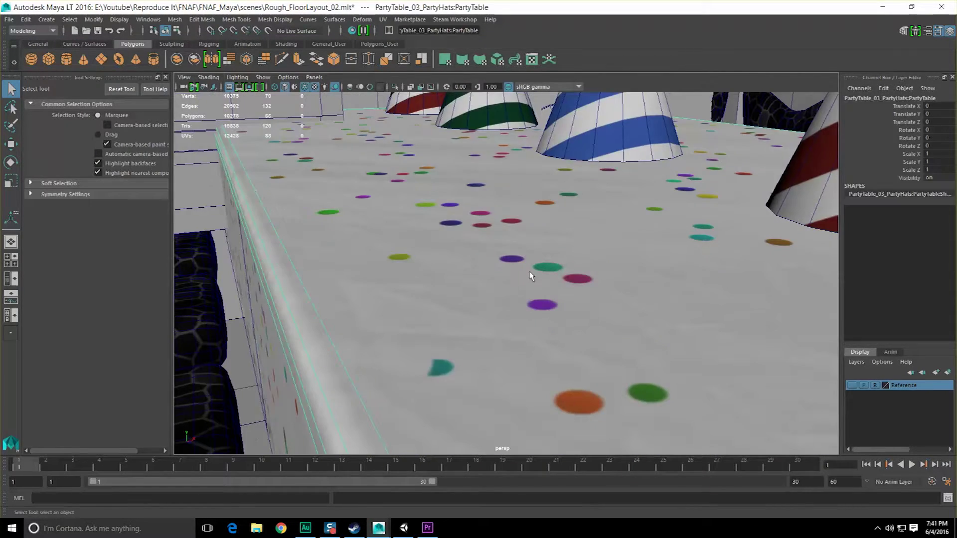
pyautogui.scroll(-10, 530, 272)
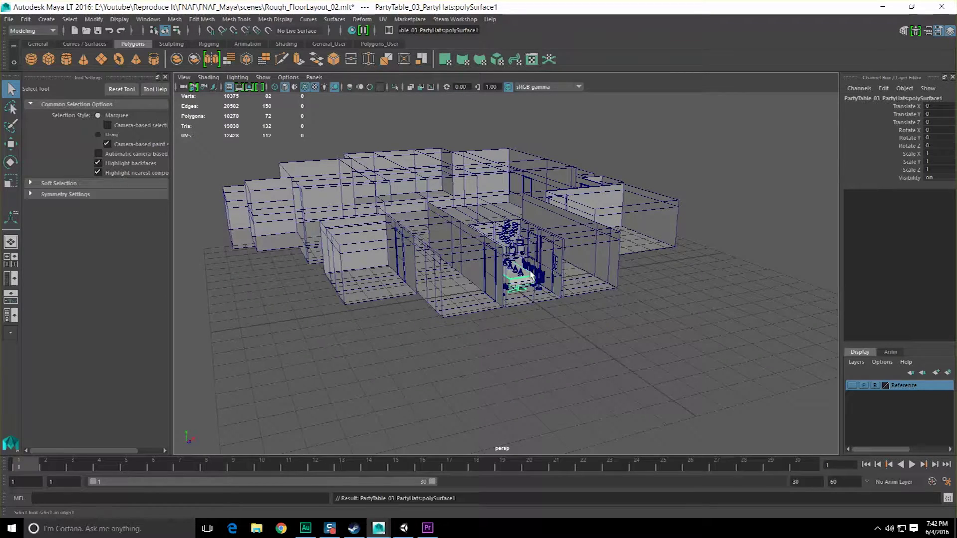
pyautogui.scroll(10, 536, 277)
pyautogui.scroll(-4, 558, 289)
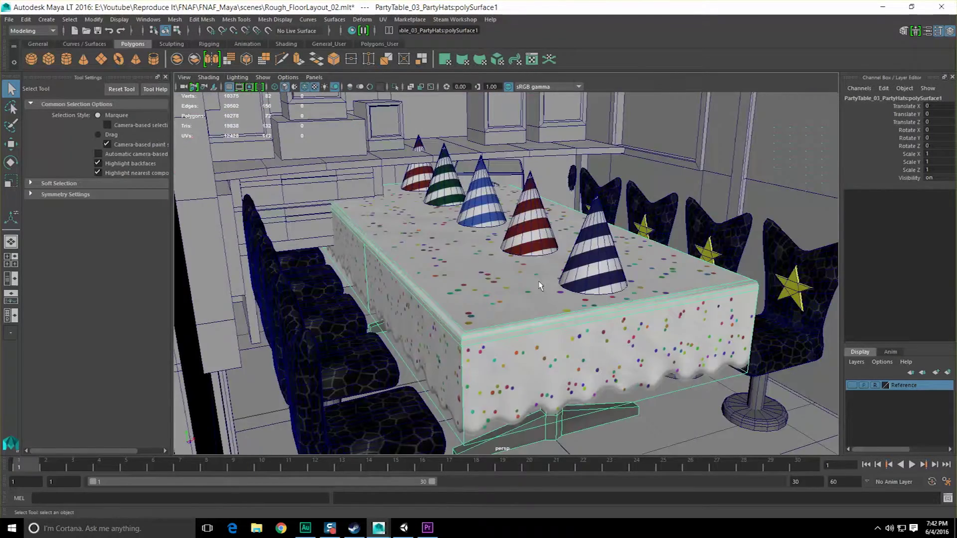
pyautogui.keyDown('alt'); pyautogui.moveTo(540, 282); pyautogui.dragTo(495, 274); pyautogui.keyUp('alt')
pyautogui.scroll(-6, 495, 273)
# Hide the security room walls and all the other rooms and hallways of the floor layout
pyautogui.click(543, 295)
pyautogui.hotkey('ctrl', 'h')
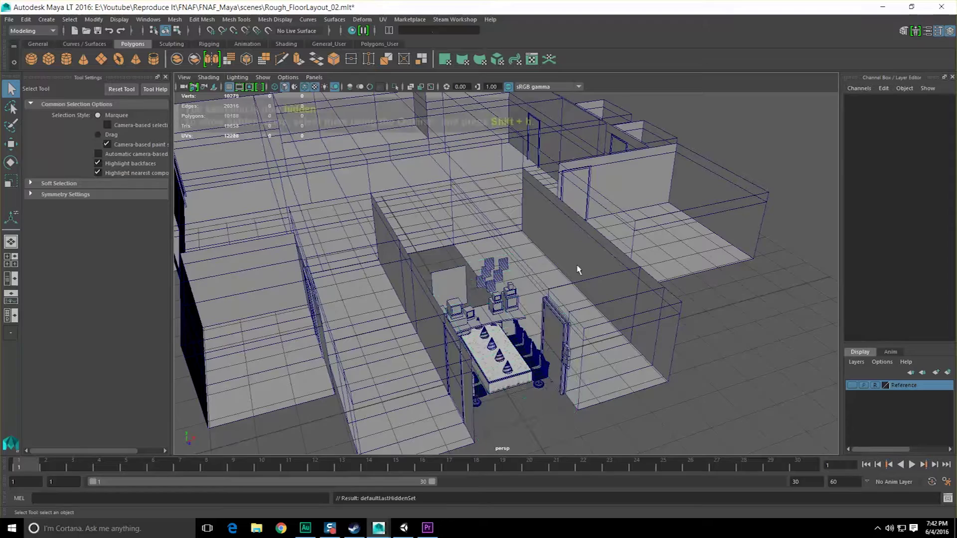
pyautogui.scroll(-6, 549, 252)
pyautogui.keyDown('alt'); pyautogui.moveTo(538, 253); pyautogui.dragTo(494, 275); pyautogui.keyUp('alt')
pyautogui.moveTo(223, 154); pyautogui.dragTo(645, 261)
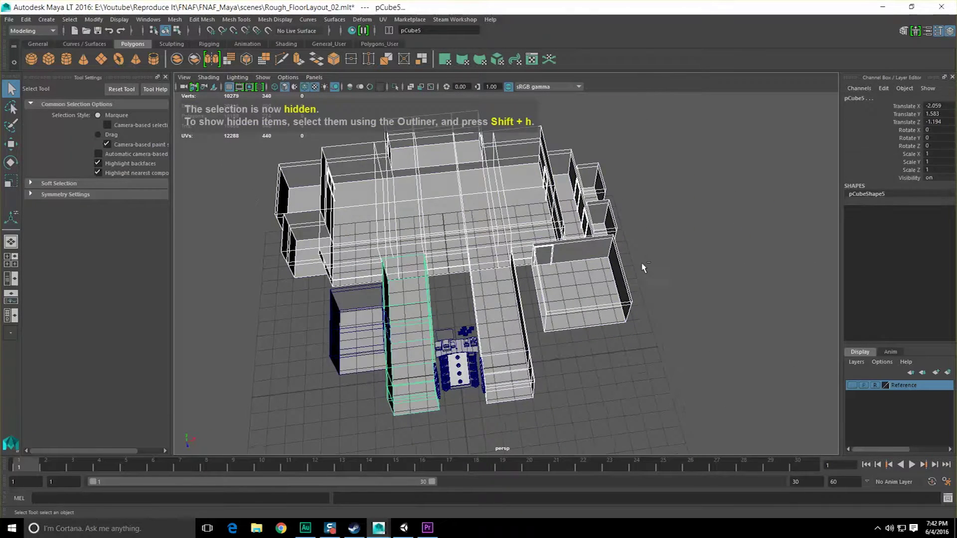
pyautogui.hotkey('ctrl', 'h')
pyautogui.moveTo(287, 245); pyautogui.dragTo(412, 381)
pyautogui.hotkey('ctrl', 'h')
# Select the whole group of security room items and hide it
pyautogui.scroll(7, 449, 362)
pyautogui.keyDown('alt'); pyautogui.moveTo(448, 362); pyautogui.dragTo(598, 165, button='middle'); pyautogui.keyUp('alt')
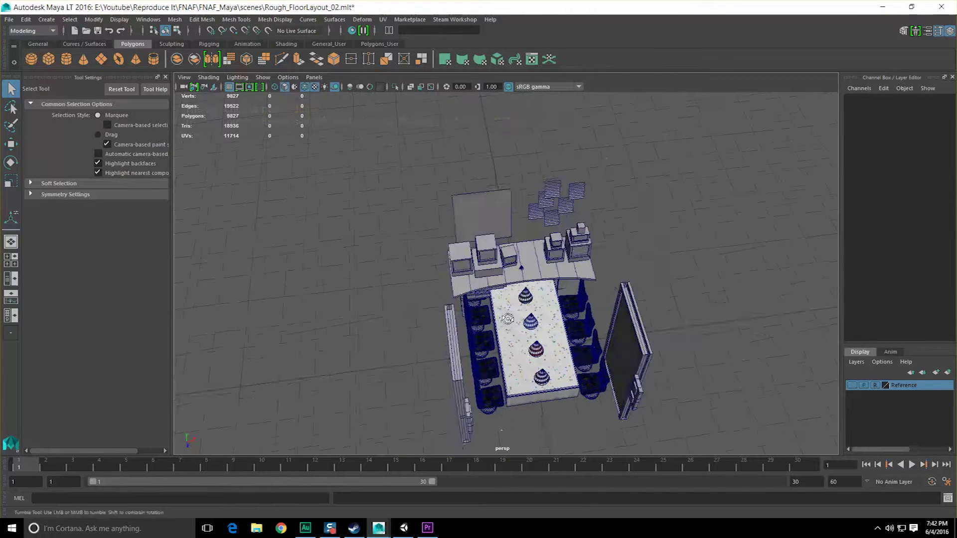
pyautogui.keyDown('alt'); pyautogui.moveTo(508, 319); pyautogui.dragTo(527, 195); pyautogui.keyUp('alt')
pyautogui.click(534, 205)
pyautogui.press('Up')
pyautogui.hotkey('ctrl', 'h')
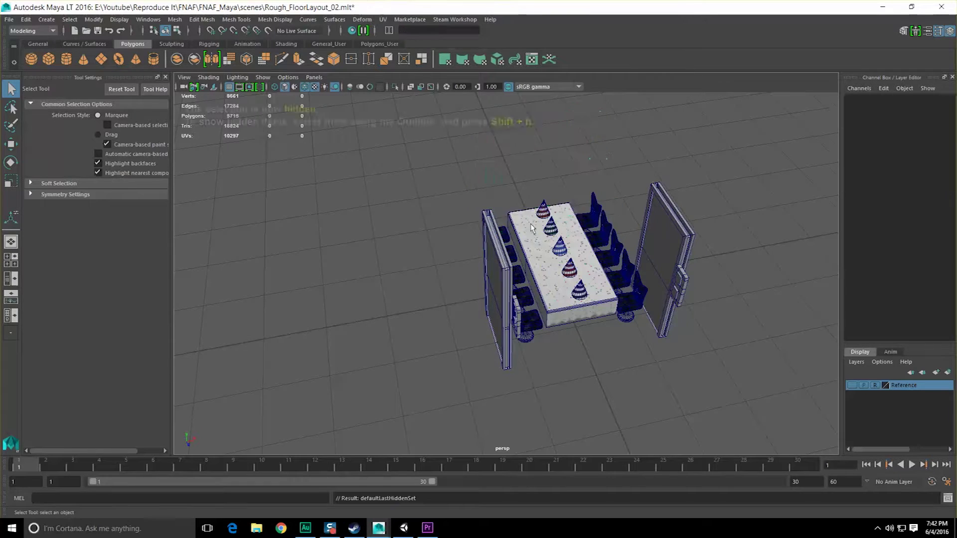
# Delete the imported party table together with its chairs and party hats
pyautogui.click(531, 224)
pyautogui.scroll(5, 575, 308)
pyautogui.keyDown('alt'); pyautogui.moveTo(643, 319); pyautogui.dragTo(575, 308); pyautogui.keyUp('alt')
pyautogui.scroll(-4, 329, 249)
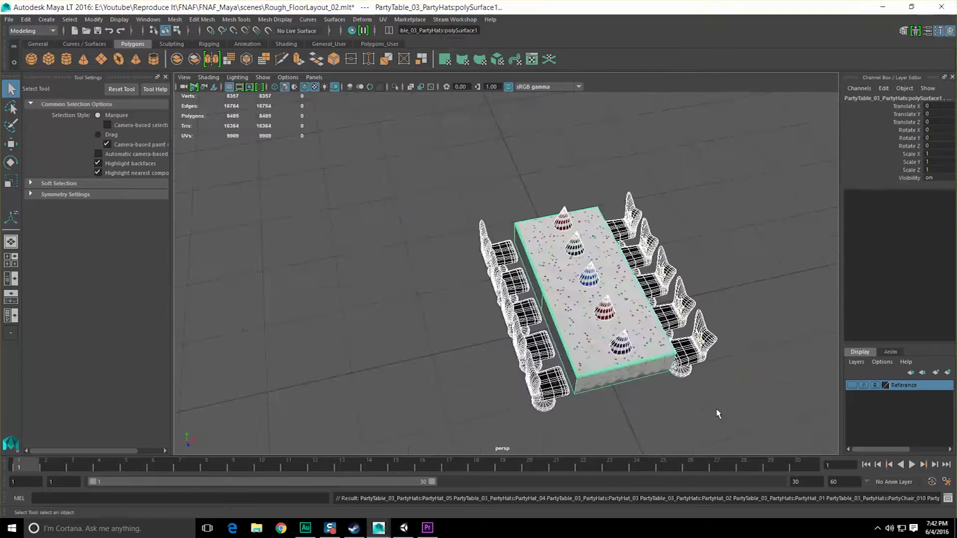
pyautogui.press('Delete')
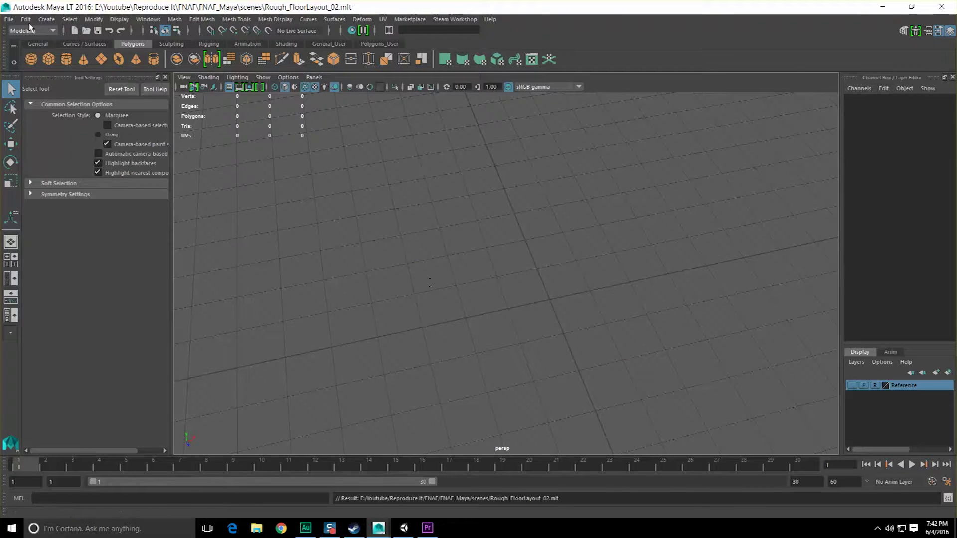
# Open the PartyTable_03_PartyHats.mlt scene
pyautogui.click(9, 20)
pyautogui.click(22, 47)
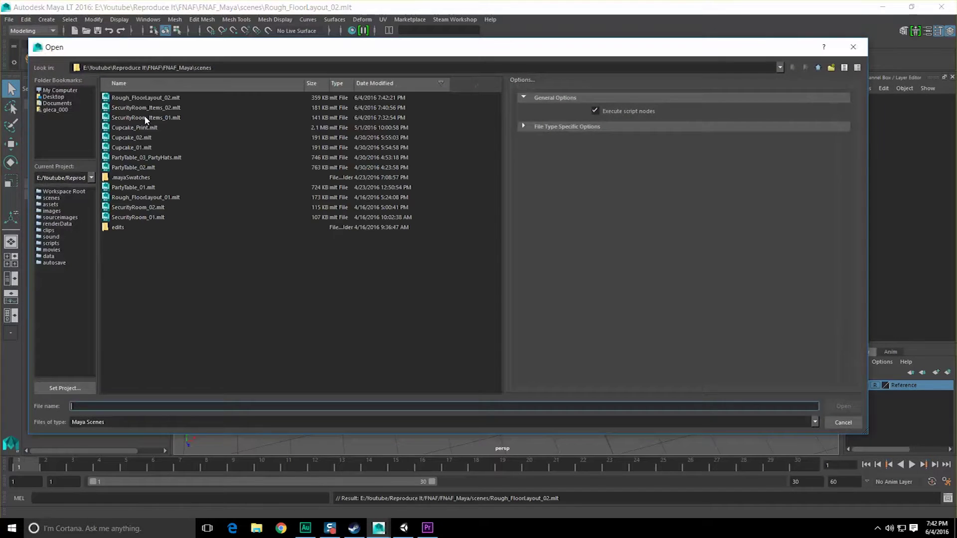
pyautogui.doubleClick(141, 158)
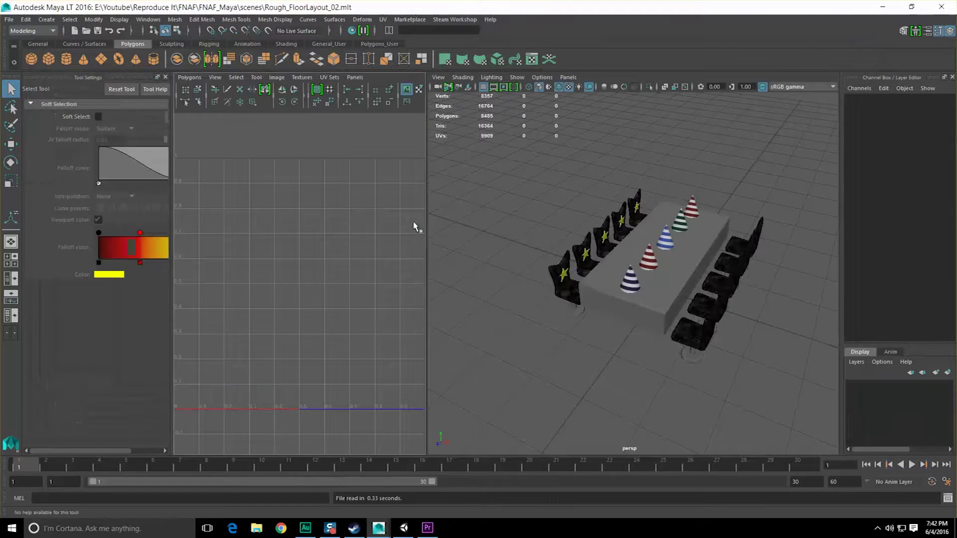
# Open the Outliner, delete the unused pCylinder3 node and select the polySurface1 group
pyautogui.click(116, 20)
pyautogui.moveTo(146, 21)
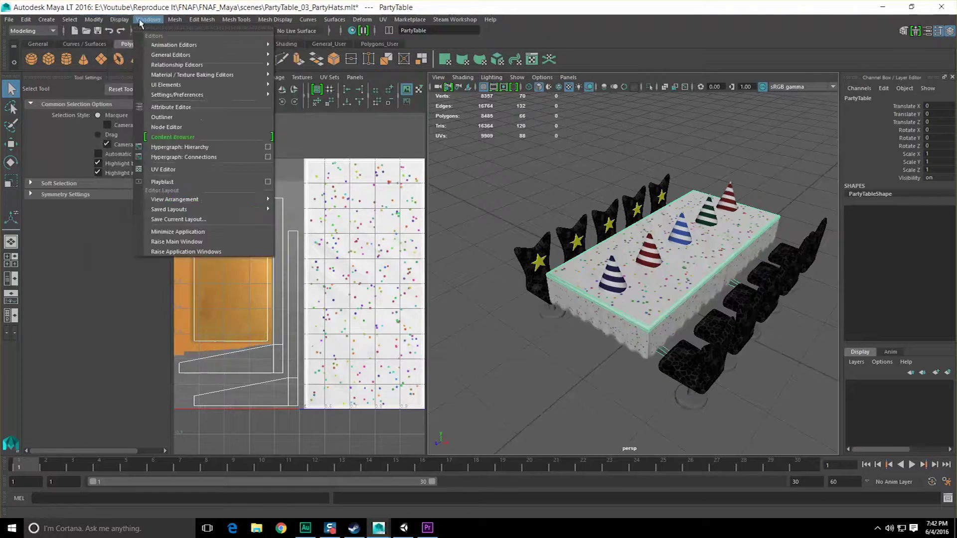
pyautogui.click(164, 118)
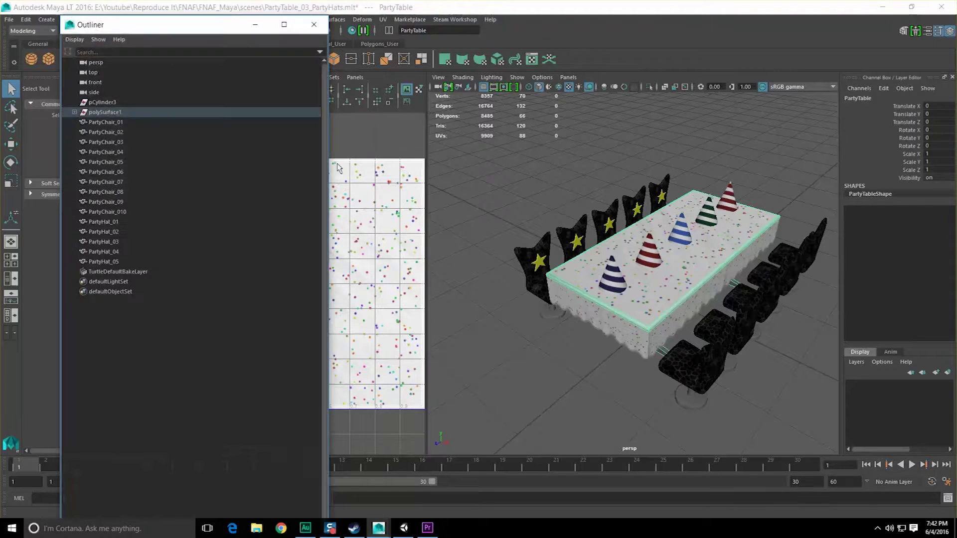
pyautogui.click(114, 102)
pyautogui.click(119, 113)
pyautogui.click(114, 104)
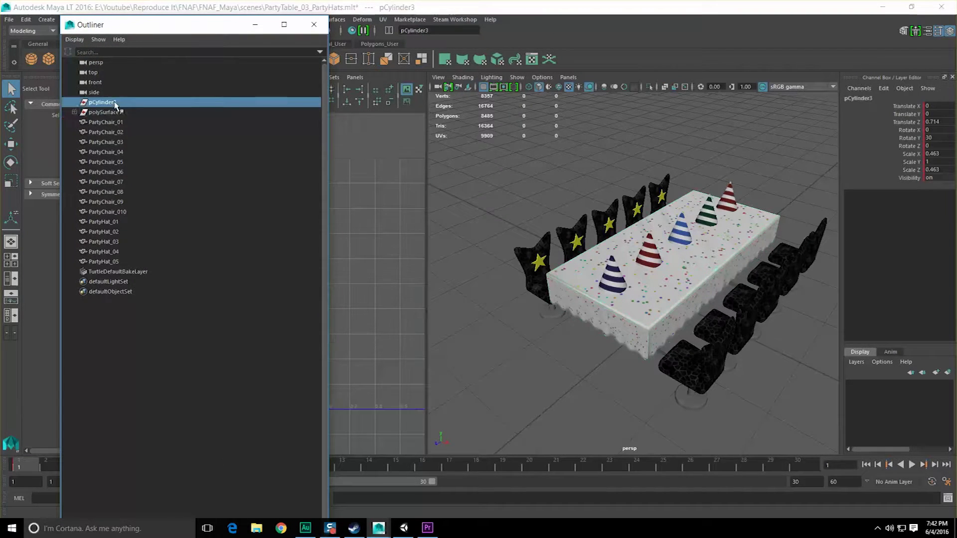
pyautogui.click(118, 113)
pyautogui.click(113, 105)
pyautogui.scroll(-5, 646, 242)
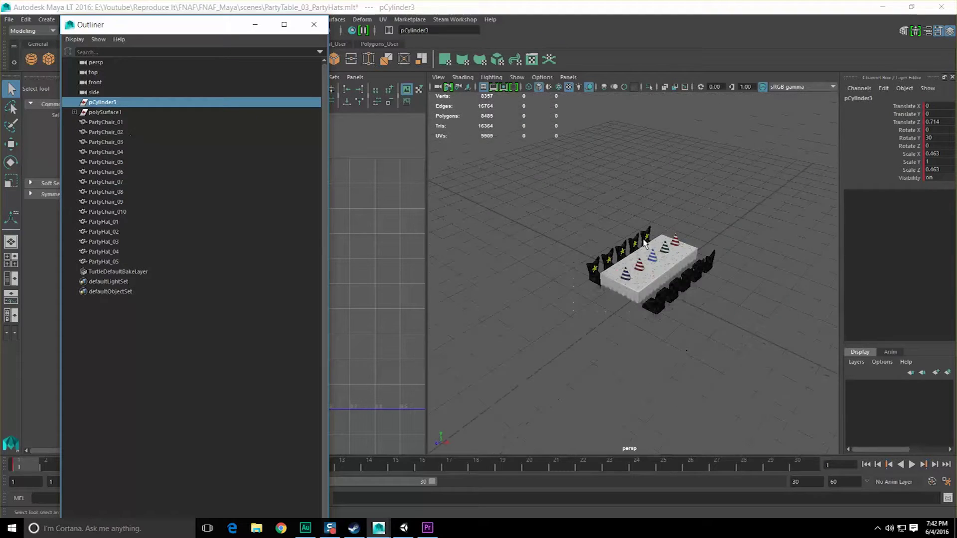
pyautogui.scroll(3, 619, 240)
pyautogui.press('Delete')
pyautogui.click(112, 102)
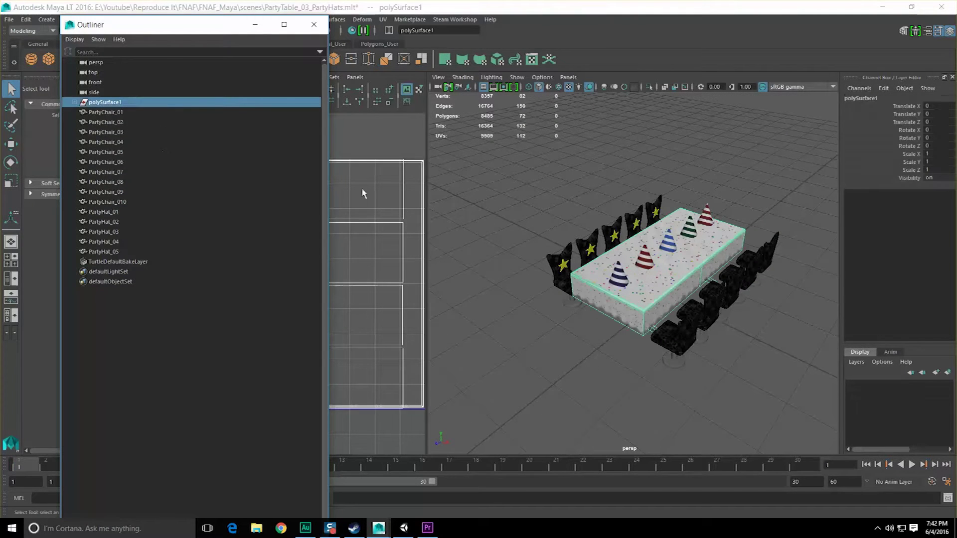
# Expand the polySurface1 group in the Outliner and rename the group PartyTable
pyautogui.press('f')
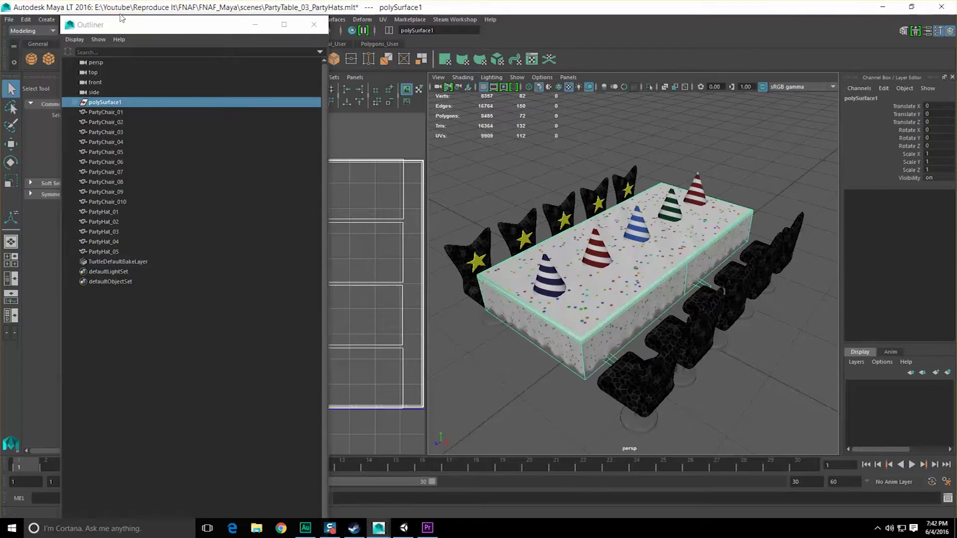
pyautogui.moveTo(120, 18); pyautogui.dragTo(120, 183)
pyautogui.keyDown('alt'); pyautogui.moveTo(603, 222); pyautogui.dragTo(658, 178, button='middle'); pyautogui.keyUp('alt')
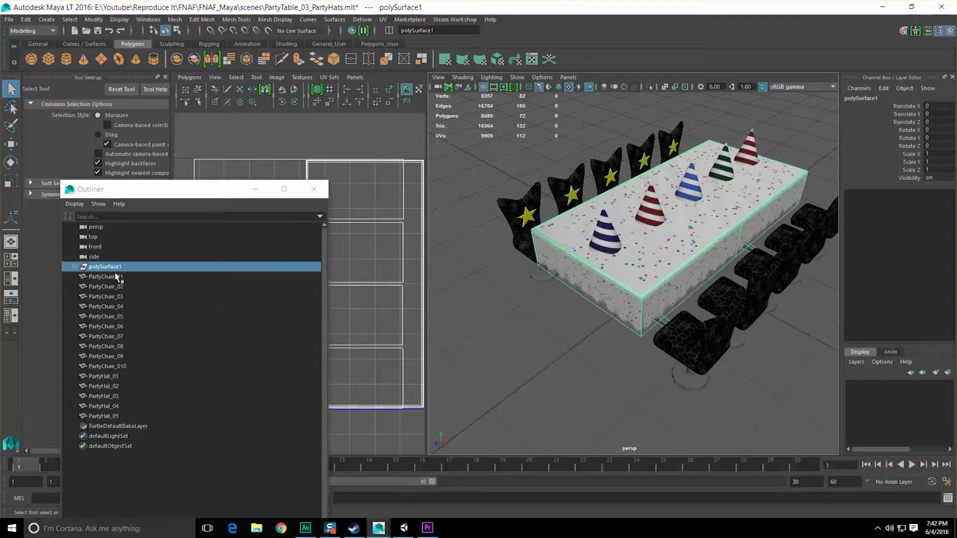
pyautogui.click(75, 267)
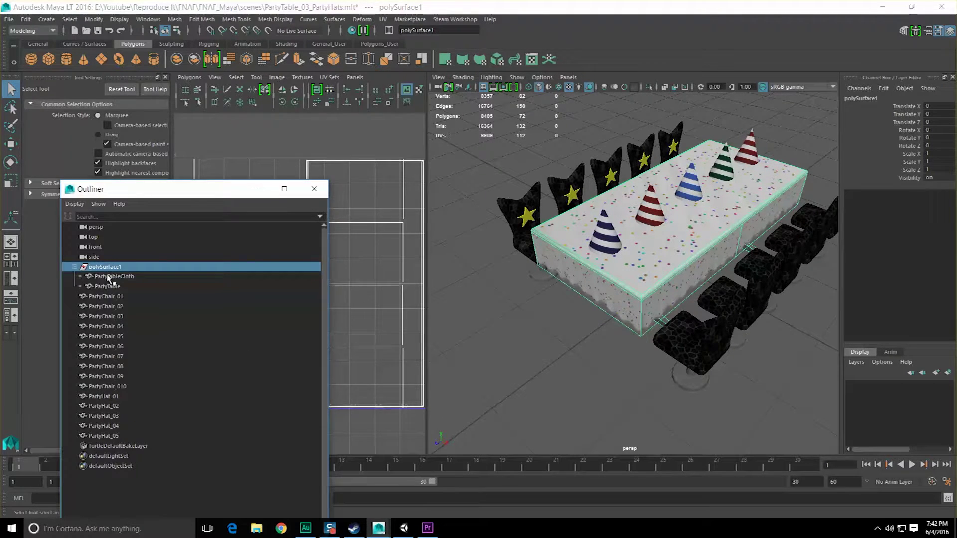
pyautogui.click(906, 98)
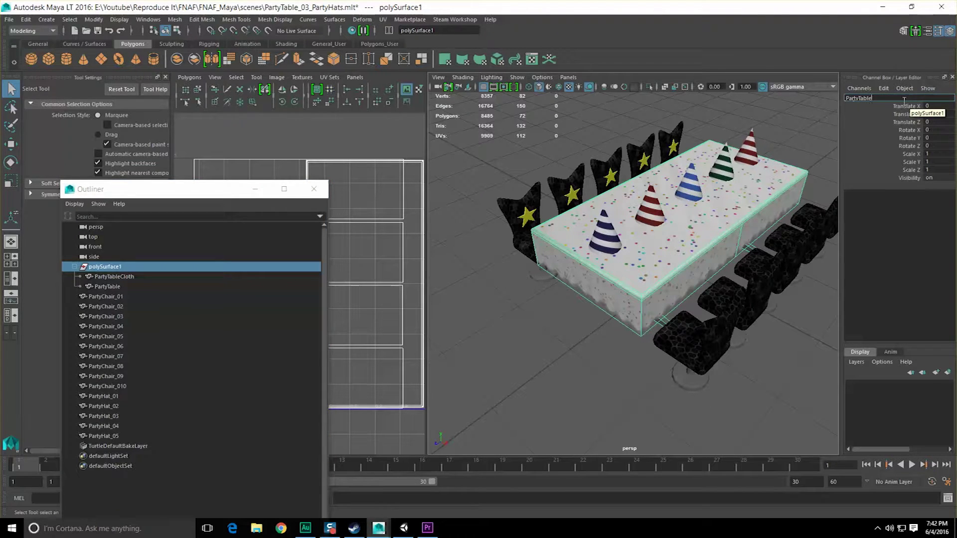
# Rename the PartyTable mesh inside the group as PartyTableStructure and save the scene
pyautogui.click(117, 289)
pyautogui.click(868, 98)
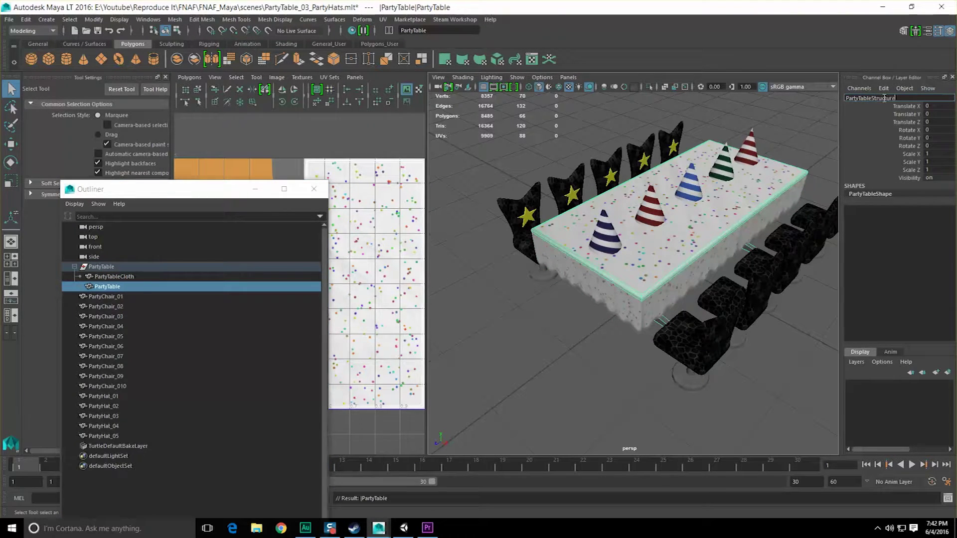
pyautogui.press('Return')
pyautogui.hotkey('ctrl', 's')
# Select the PartyTable group and delete all construction history in the scene
pyautogui.click(102, 267)
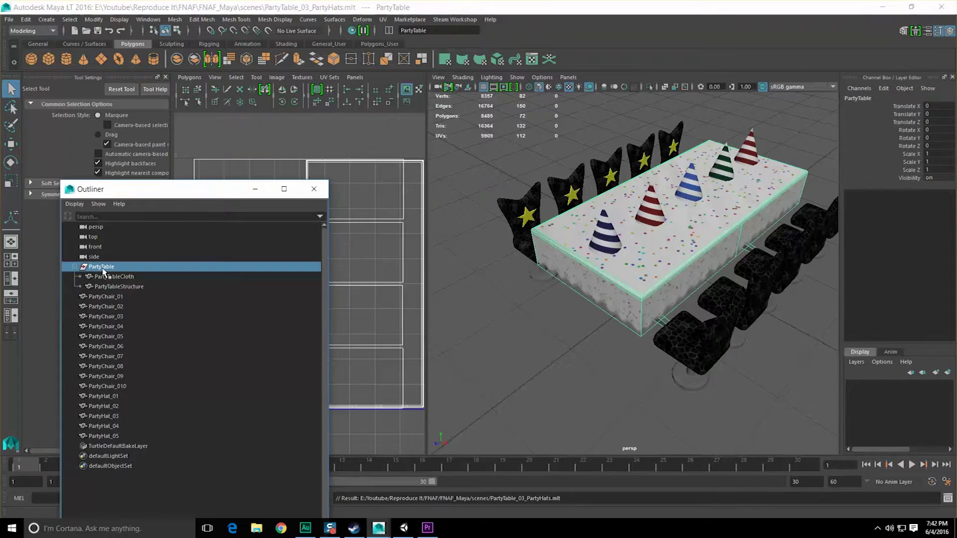
pyautogui.click(29, 19)
pyautogui.moveTo(69, 147)
pyautogui.click(175, 156)
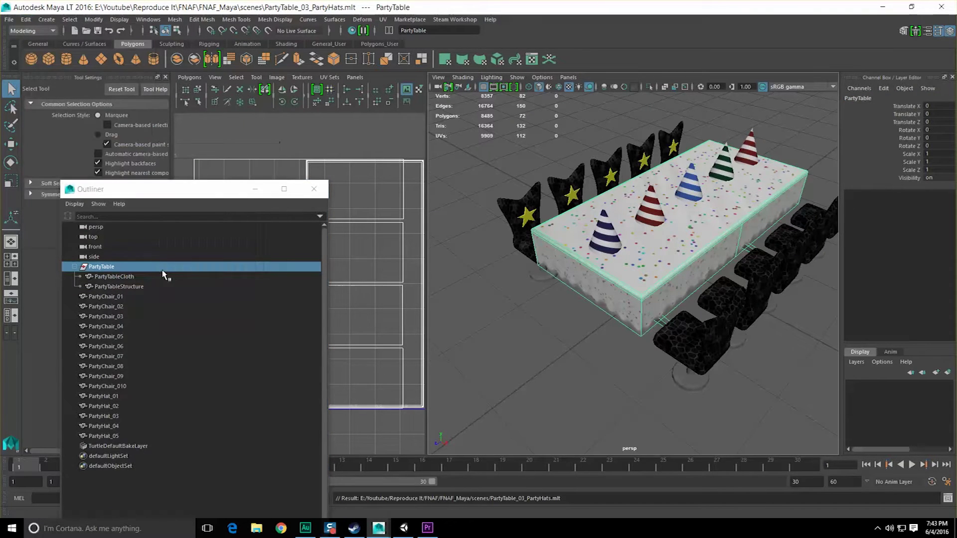
# Parent all objects from PartyChair_01 through PartyHat_05 under the PartyTable group, close the Outliner and select the whole group
pyautogui.click(118, 297)
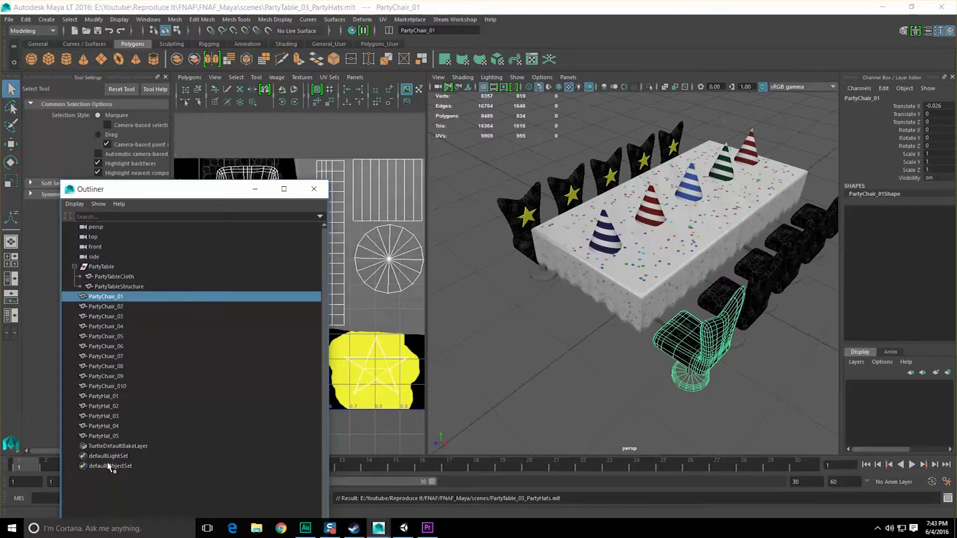
pyautogui.keyDown('shift'); pyautogui.click(104, 436); pyautogui.keyUp('shift')
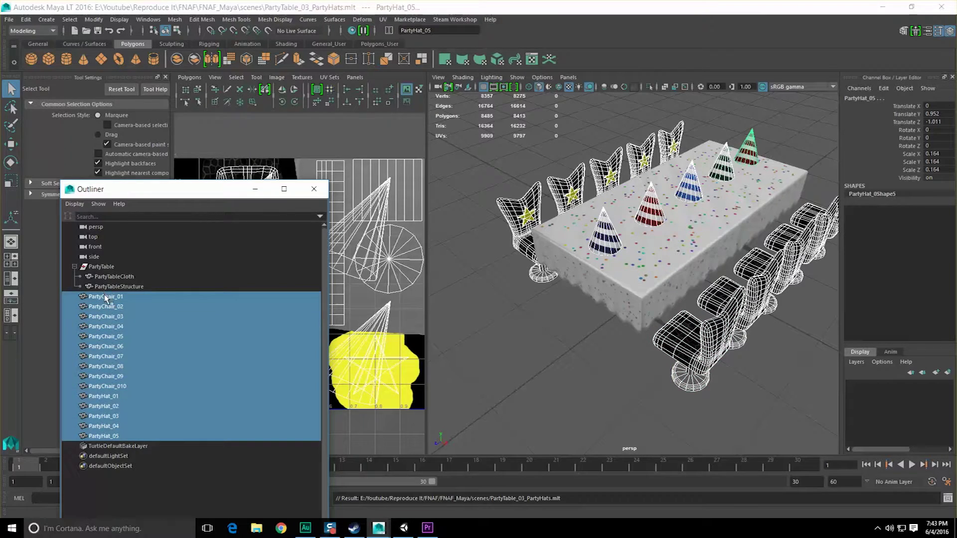
pyautogui.moveTo(105, 297); pyautogui.dragTo(99, 267, button='middle')
pyautogui.click(313, 192)
pyautogui.scroll(-3, 630, 305)
pyautogui.press('Up')
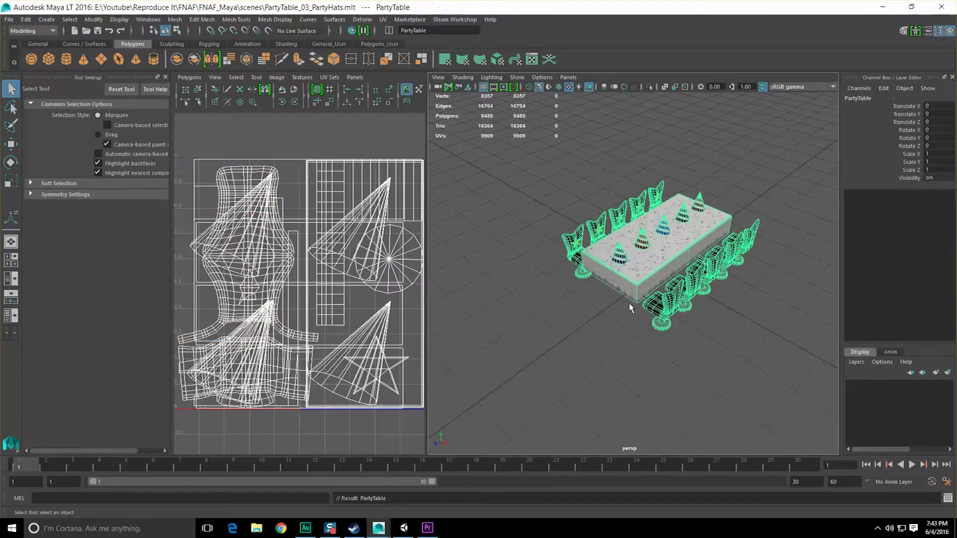
pyautogui.scroll(2, 609, 299)
pyautogui.keyDown('alt'); pyautogui.moveTo(596, 243); pyautogui.dragTo(603, 272, button='middle'); pyautogui.keyUp('alt')
pyautogui.keyDown('alt'); pyautogui.moveTo(633, 287); pyautogui.dragTo(548, 254); pyautogui.keyUp('alt')
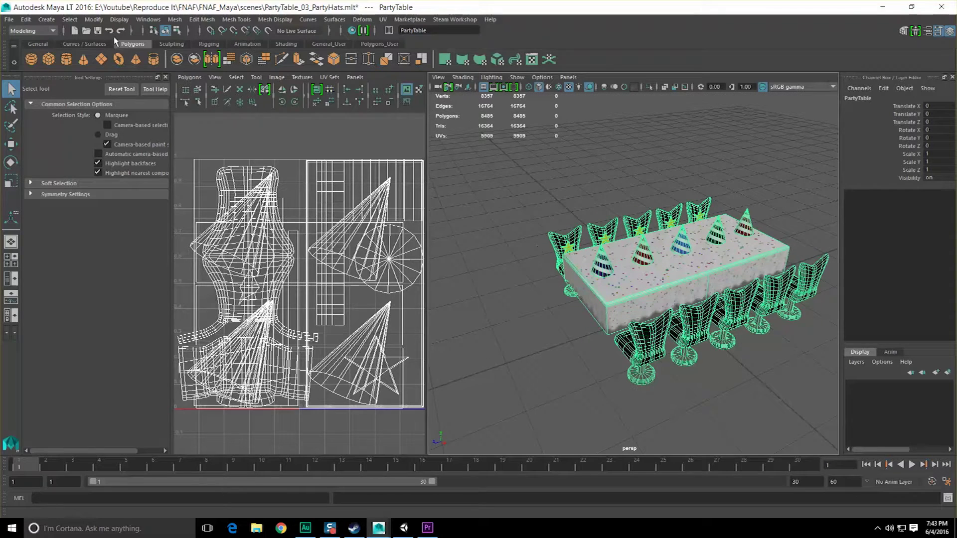
# Delete all construction history again with the PartyTable group selected and save the scene
pyautogui.click(26, 20)
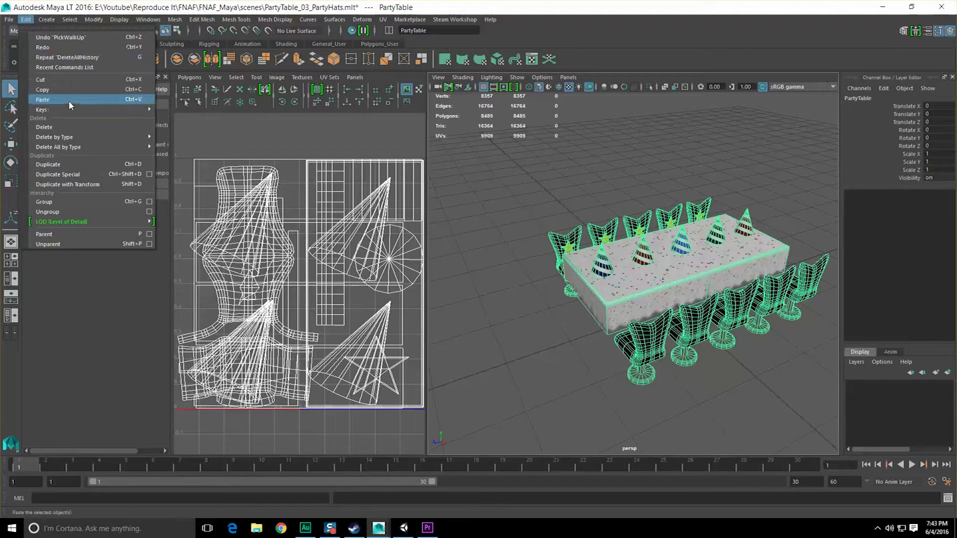
pyautogui.click(190, 155)
pyautogui.hotkey('ctrl', 's')
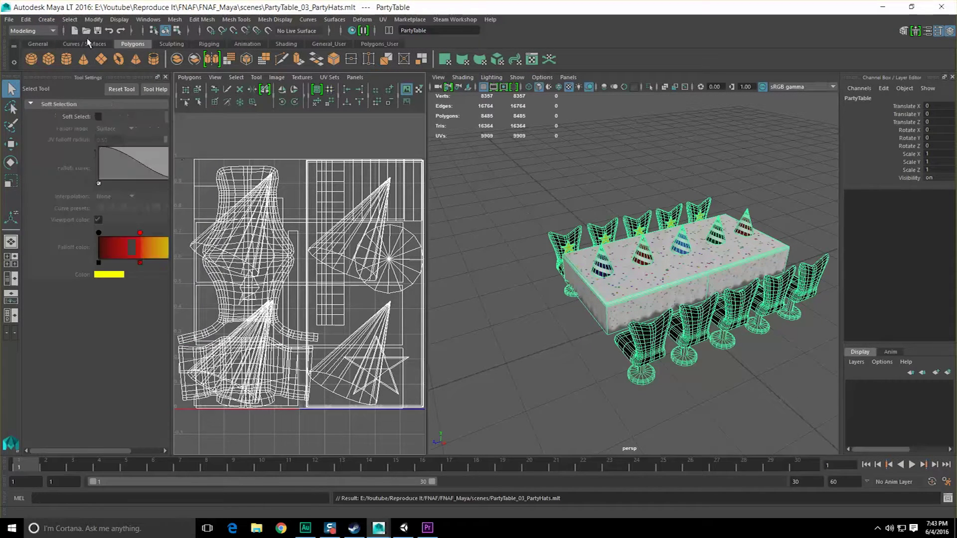
pyautogui.click(93, 20)
pyautogui.click(200, 67)
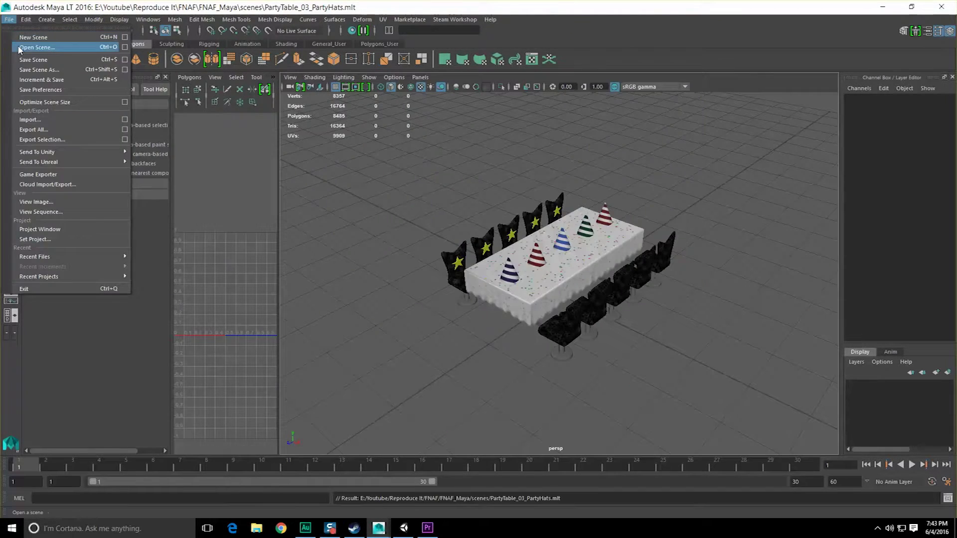
# Open the Rough_FloorLayout_02.mlt scene
pyautogui.click(30, 39)
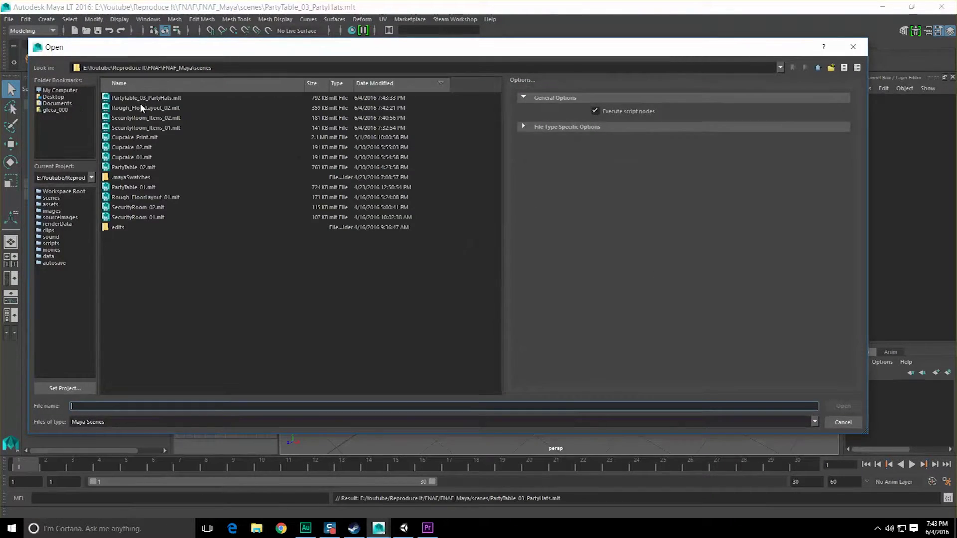
pyautogui.doubleClick(140, 107)
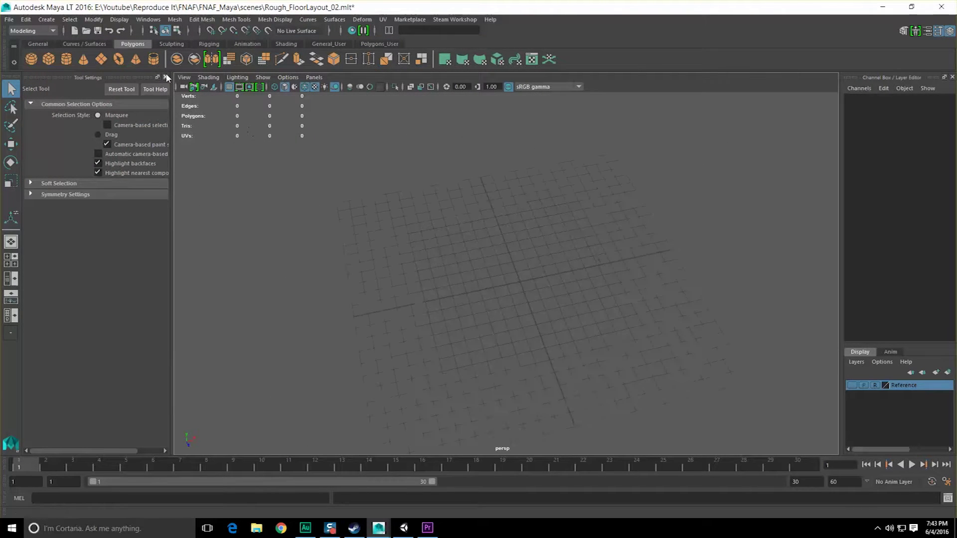
# Show all hidden objects, select the entire floor layout with its items and hide it again
pyautogui.click(101, 20)
pyautogui.moveTo(119, 20)
pyautogui.moveTo(133, 82)
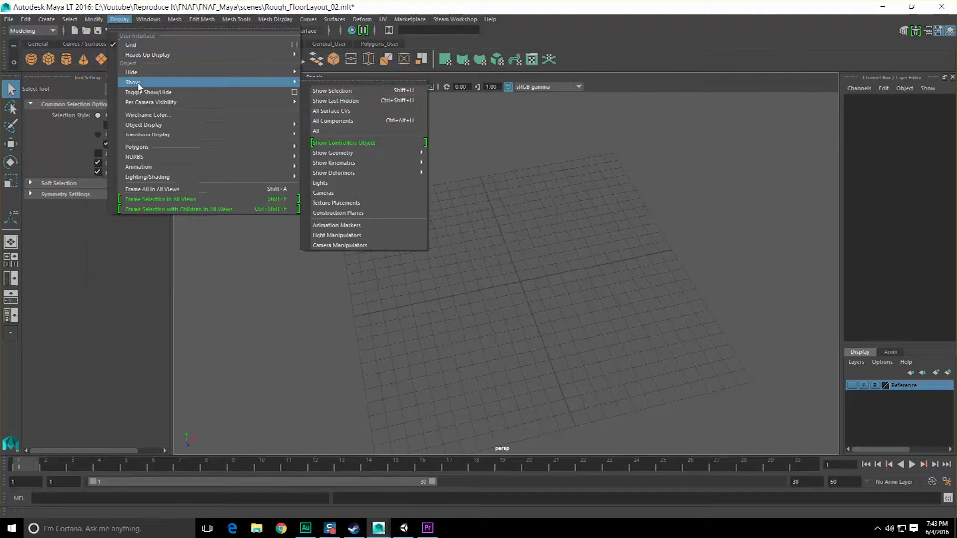
pyautogui.click(320, 130)
pyautogui.keyDown('alt'); pyautogui.moveTo(562, 259); pyautogui.dragTo(541, 264); pyautogui.keyUp('alt')
pyautogui.keyDown('alt'); pyautogui.moveTo(540, 263); pyautogui.dragTo(407, 160, button='right'); pyautogui.keyUp('alt')
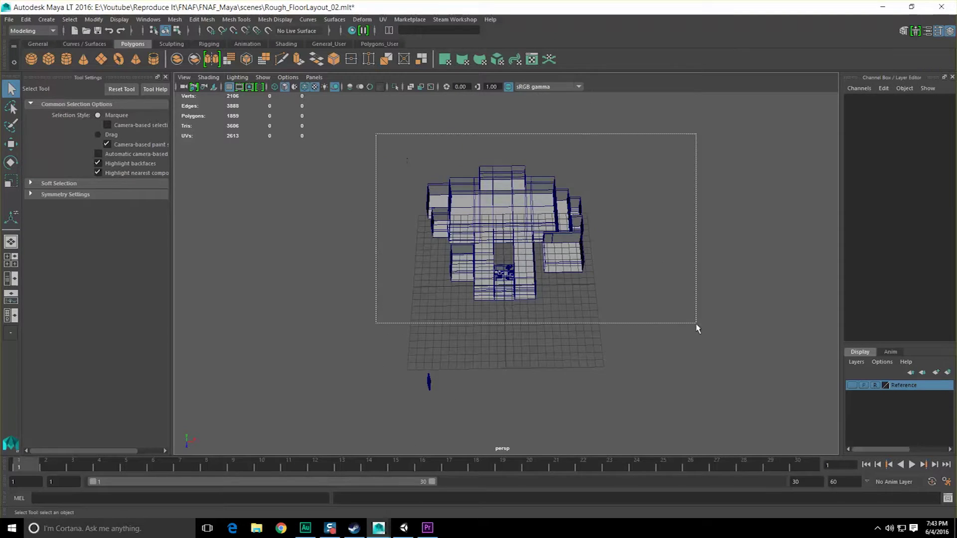
pyautogui.moveTo(697, 325); pyautogui.dragTo(697, 324)
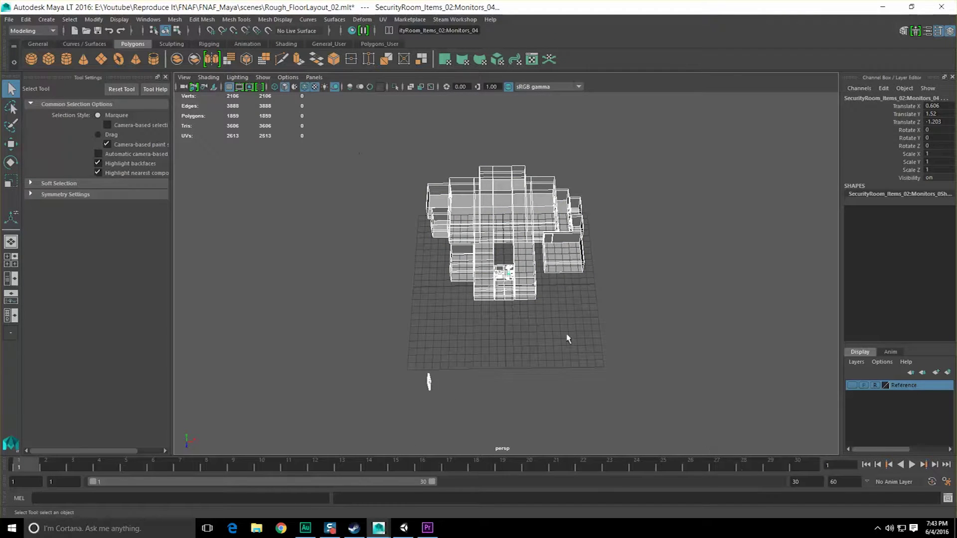
pyautogui.hotkey('ctrl', 'h')
pyautogui.click(9, 20)
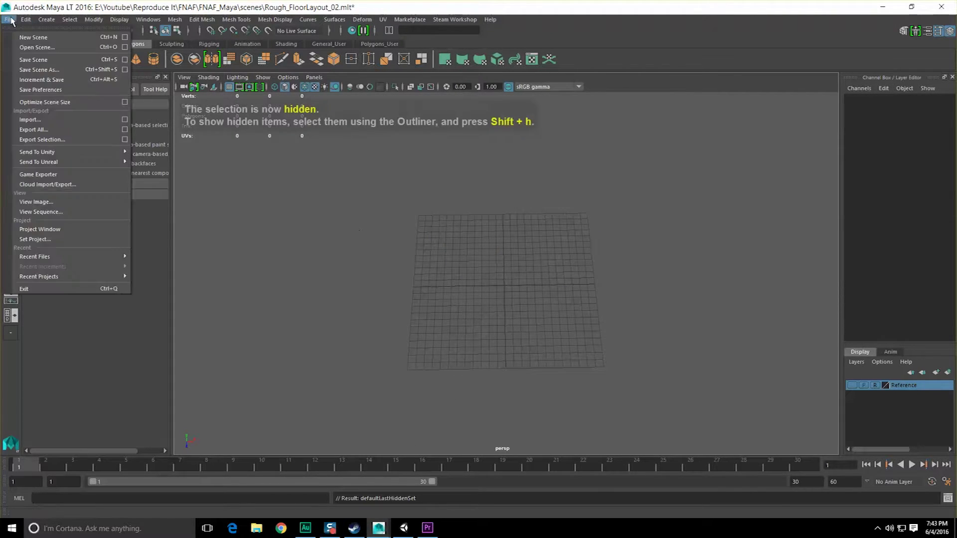
pyautogui.click(46, 124)
pyautogui.click(854, 47)
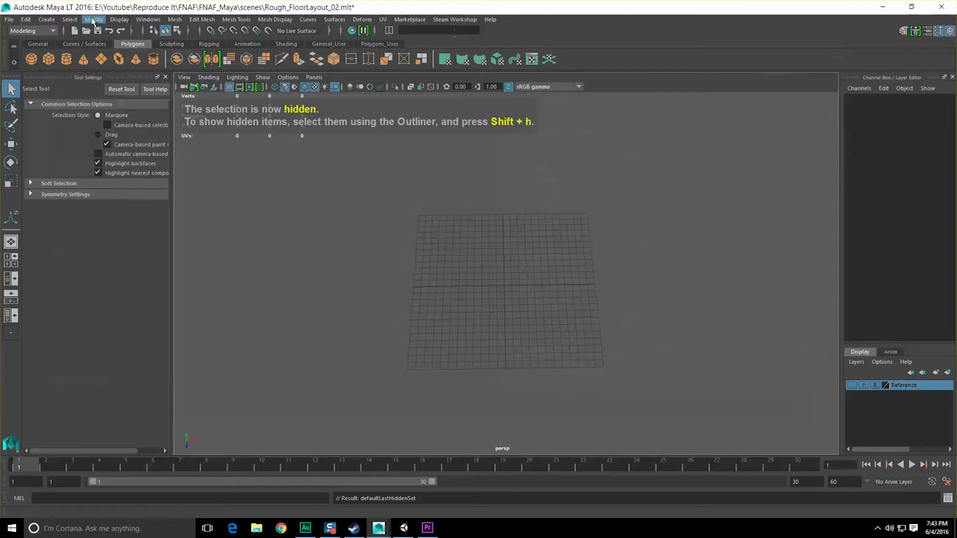
# Import PartyTable_03_PartyHats.mlt into the floor layout scene
pyautogui.click(7, 20)
pyautogui.click(47, 118)
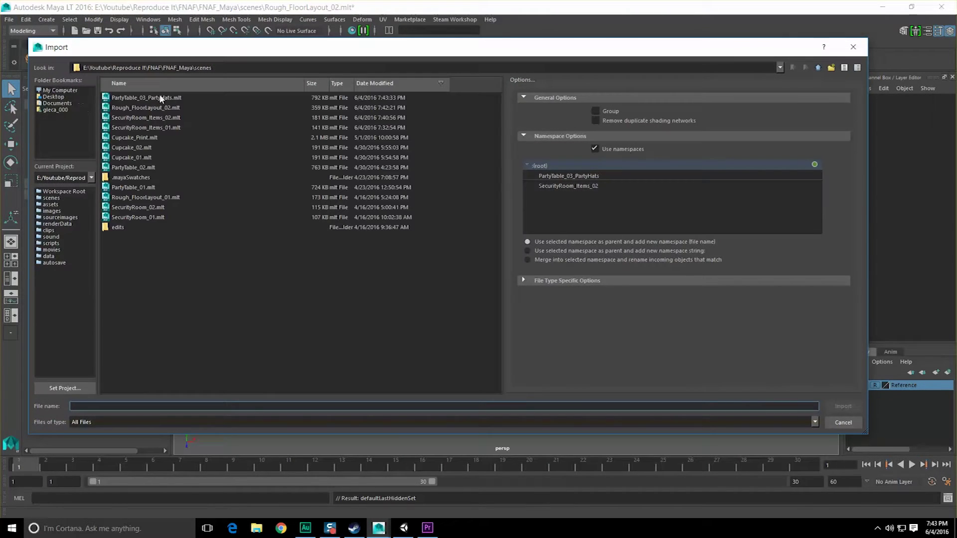
pyautogui.click(161, 98)
pyautogui.click(161, 108)
pyautogui.doubleClick(161, 98)
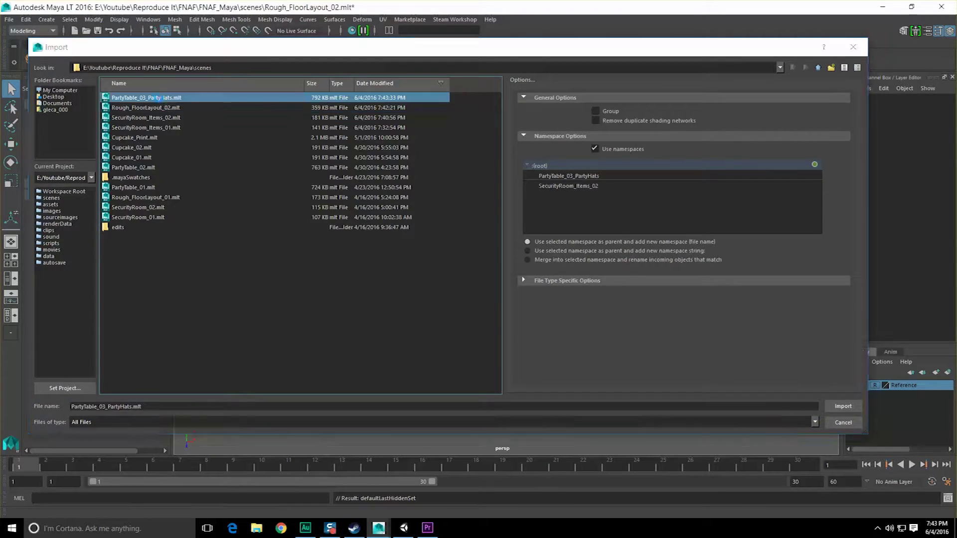
pyautogui.scroll(6, 519, 312)
# Select the imported PartyTable group and show all hidden objects
pyautogui.click(519, 311)
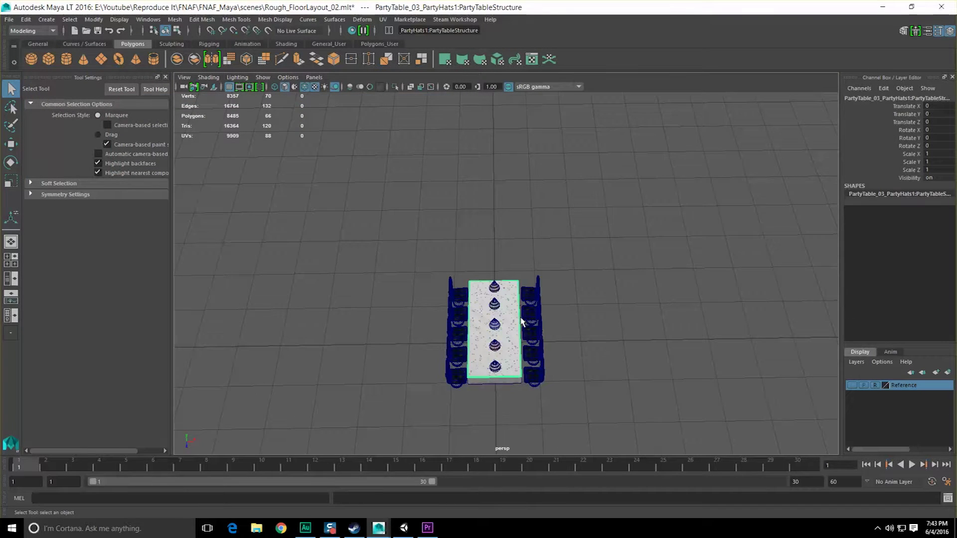
pyautogui.press('Up')
pyautogui.click(111, 19)
pyautogui.moveTo(173, 83)
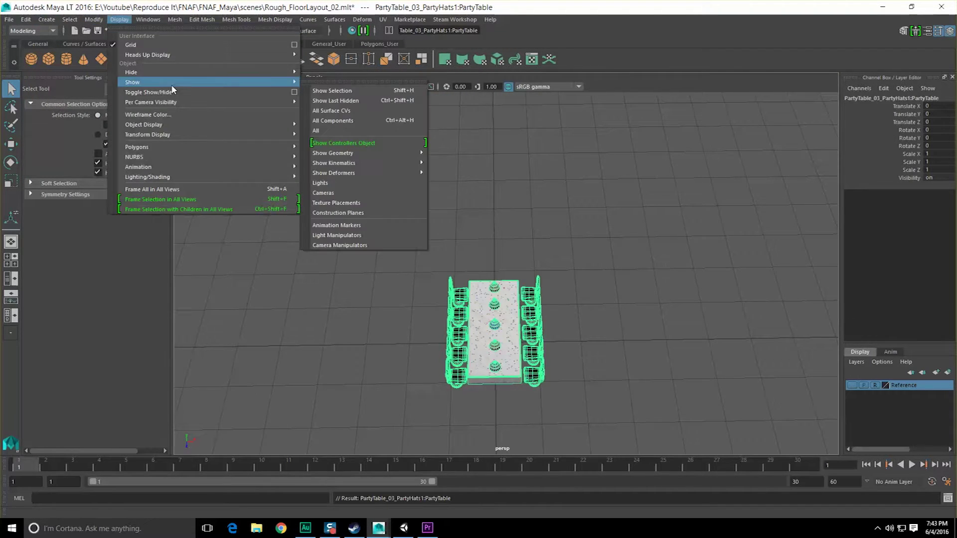
pyautogui.click(315, 130)
# Move the party table group along Z to about -11.79, inside the large central room
pyautogui.scroll(-5, 342, 163)
pyautogui.keyDown('alt'); pyautogui.moveTo(342, 163); pyautogui.dragTo(427, 234); pyautogui.keyUp('alt')
pyautogui.press('w')
pyautogui.keyDown('alt'); pyautogui.moveTo(427, 235); pyautogui.dragTo(559, 272, button='middle'); pyautogui.keyUp('alt')
pyautogui.scroll(5, 554, 252)
pyautogui.keyDown('alt'); pyautogui.moveTo(559, 272); pyautogui.dragTo(534, 286); pyautogui.keyUp('alt')
pyautogui.scroll(-5, 534, 286)
# In the top view, move the party table to about X 4.2 and place a duplicate in line with it at about Z -9.7
pyautogui.press('space')
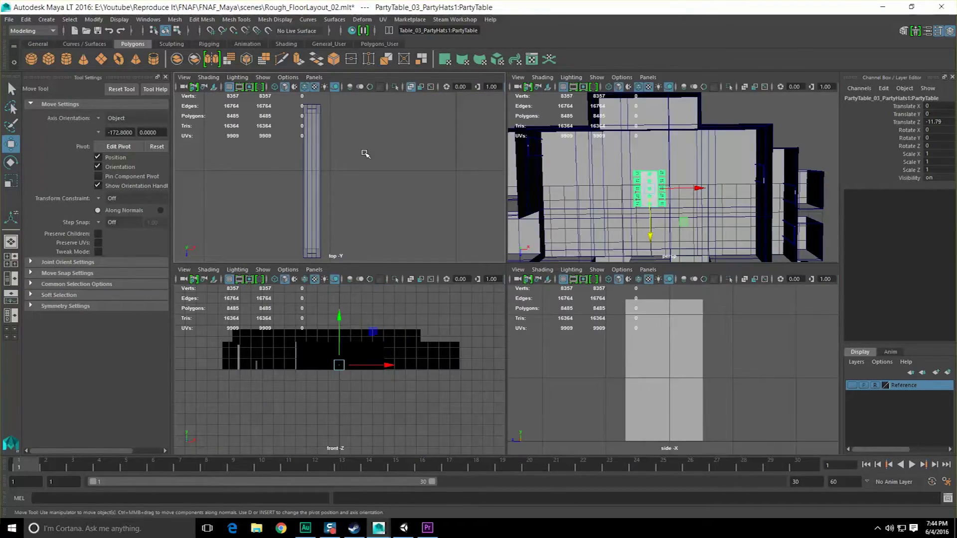
pyautogui.press('space')
pyautogui.scroll(-5, 506, 212)
pyautogui.keyDown('alt'); pyautogui.moveTo(506, 211); pyautogui.dragTo(463, 187, button='middle'); pyautogui.keyUp('alt')
pyautogui.moveTo(461, 251); pyautogui.dragTo(598, 210)
pyautogui.hotkey('ctrl', 'd')
pyautogui.moveTo(595, 254); pyautogui.dragTo(596, 366)
# Hide the central room's shell and copy the pair of party tables twice along X, with the last pair at X -4.209
pyautogui.click(605, 237)
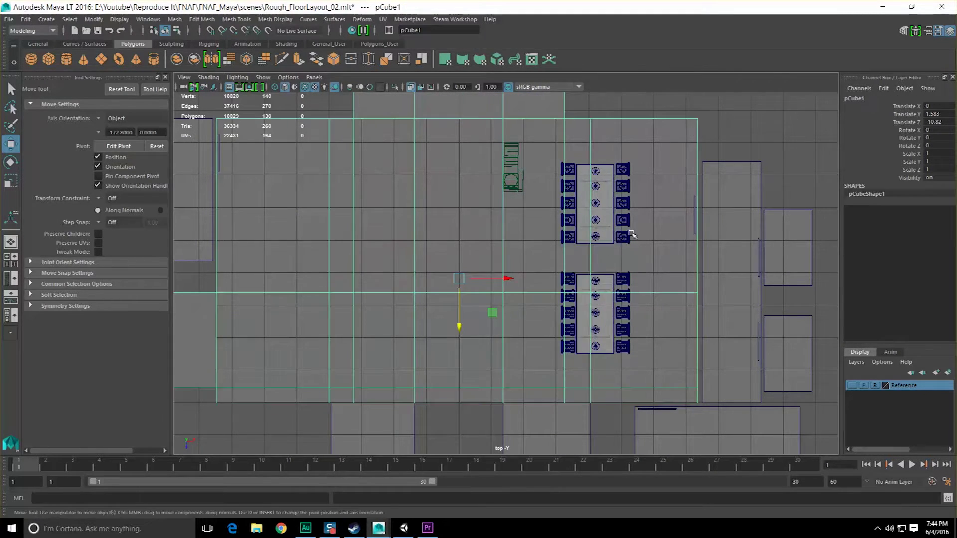
pyautogui.hotkey('ctrl', 'h')
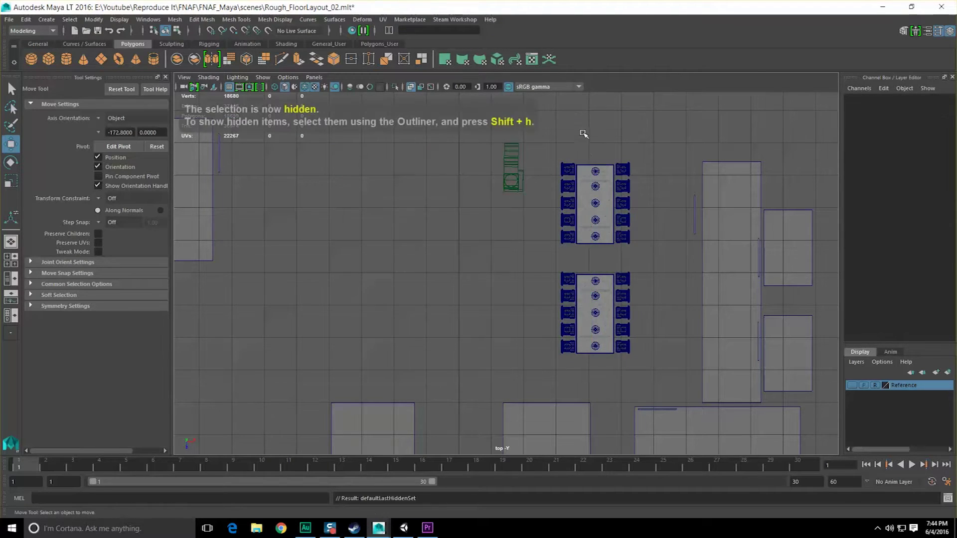
pyautogui.click(587, 175)
pyautogui.keyDown('shift'); pyautogui.click(585, 293); pyautogui.keyUp('shift')
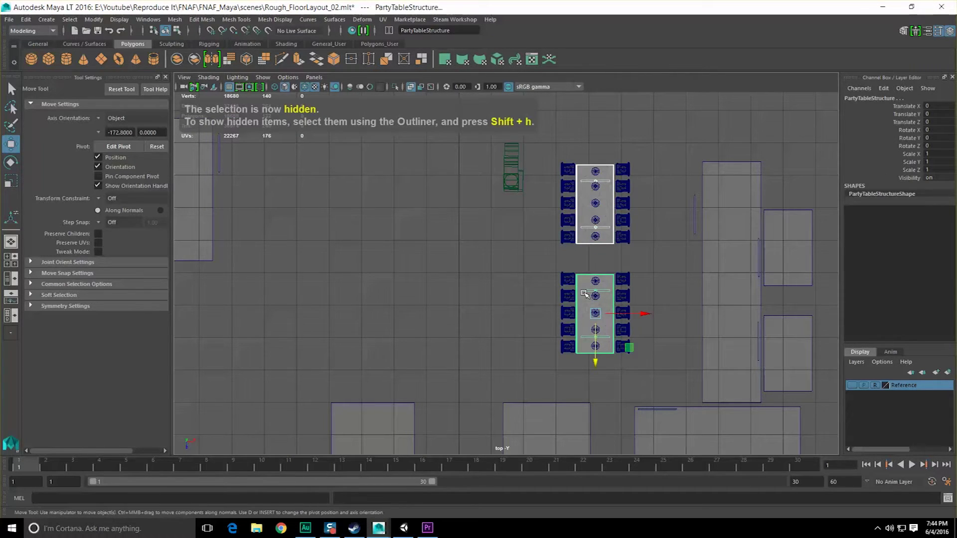
pyautogui.press('Up')
pyautogui.hotkey('ctrl', 'd')
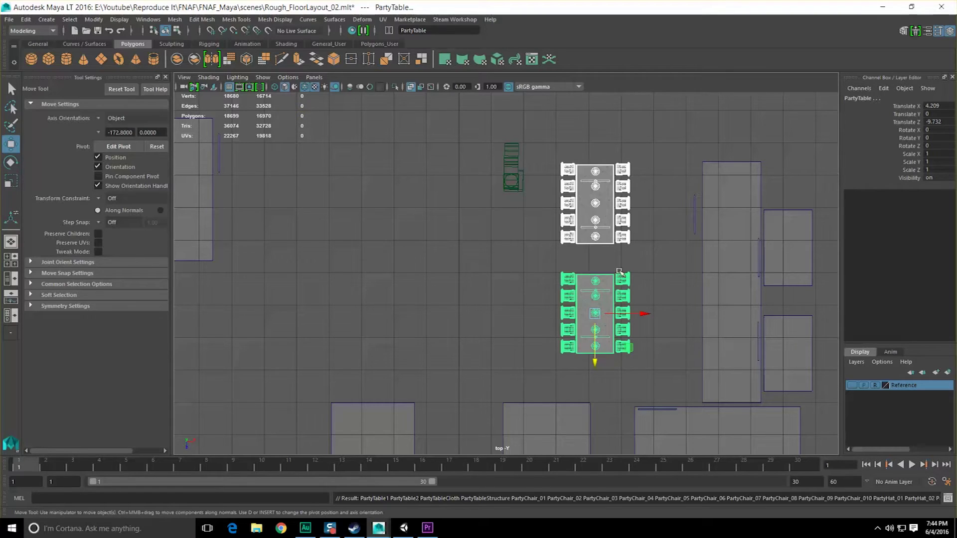
pyautogui.hotkey('ctrl', 'd')
pyautogui.moveTo(643, 313); pyautogui.dragTo(506, 309)
pyautogui.hotkey('shift', 'd')
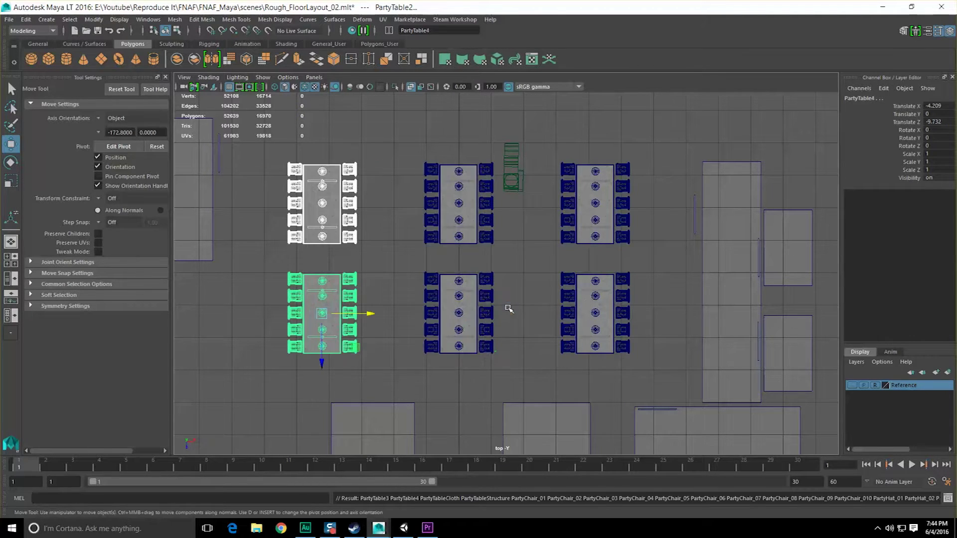
# Show all hidden objects and return to the perspective view
pyautogui.click(119, 19)
pyautogui.moveTo(142, 83)
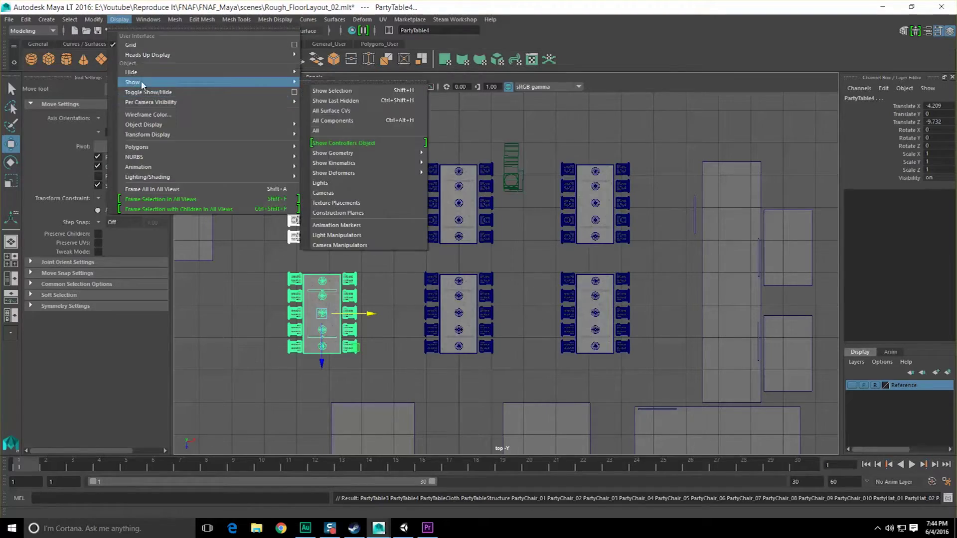
pyautogui.click(316, 130)
pyautogui.keyDown('alt'); pyautogui.moveTo(407, 203); pyautogui.dragTo(443, 177); pyautogui.keyUp('alt')
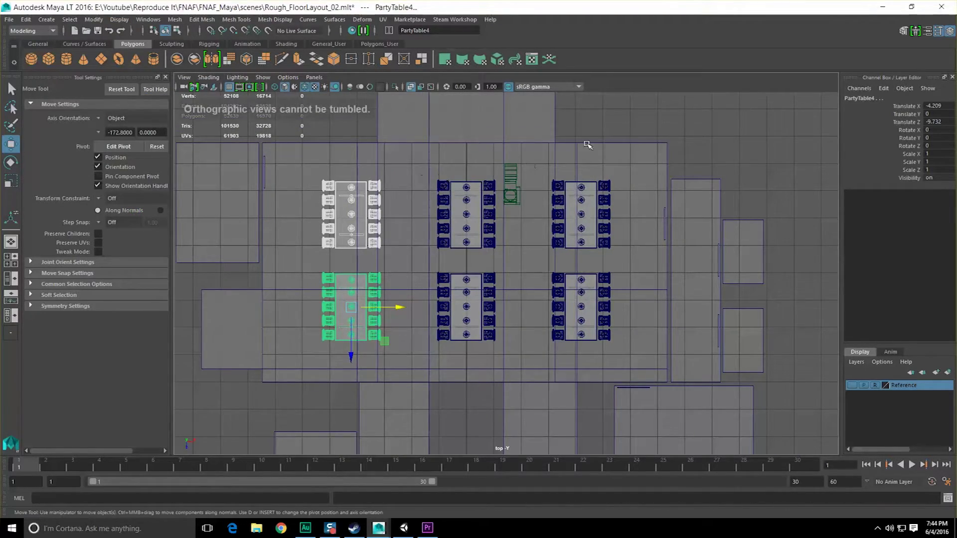
pyautogui.press('space')
pyautogui.press('space')
# Deselect the party tables and save the floor layout scene
pyautogui.keyDown('alt'); pyautogui.moveTo(511, 201); pyautogui.dragTo(618, 199); pyautogui.keyUp('alt')
pyautogui.press('q')
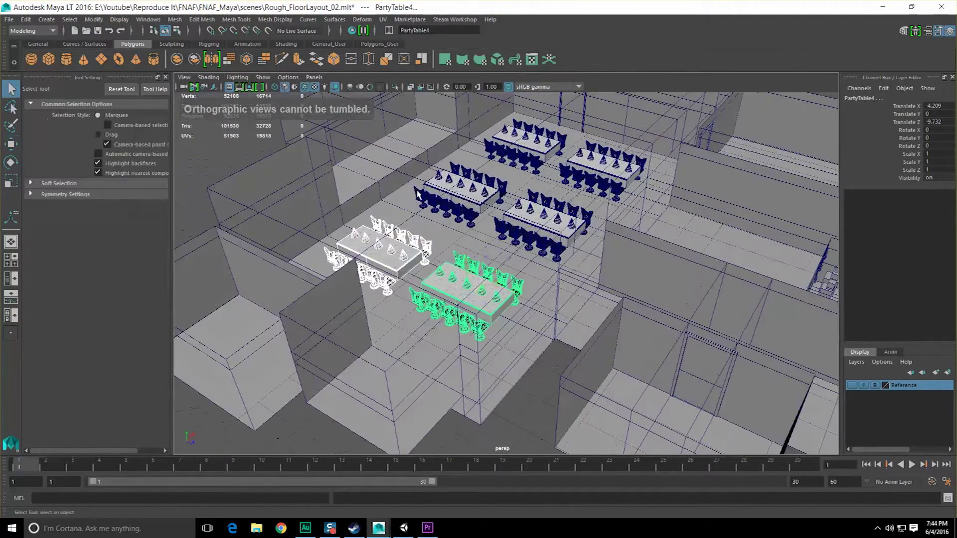
pyautogui.keyDown('alt'); pyautogui.moveTo(618, 199); pyautogui.dragTo(416, 190, button='right'); pyautogui.keyUp('alt')
pyautogui.click(383, 169)
pyautogui.hotkey('ctrl', 's')
# Turn off the wireframe overlay on shaded objects and look over the textured party tables in the central room
pyautogui.keyDown('alt'); pyautogui.moveTo(477, 197); pyautogui.dragTo(539, 200, button='right'); pyautogui.keyUp('alt')
pyautogui.keyDown('alt'); pyautogui.moveTo(538, 199); pyautogui.dragTo(297, 158); pyautogui.keyUp('alt')
pyautogui.click(210, 78)
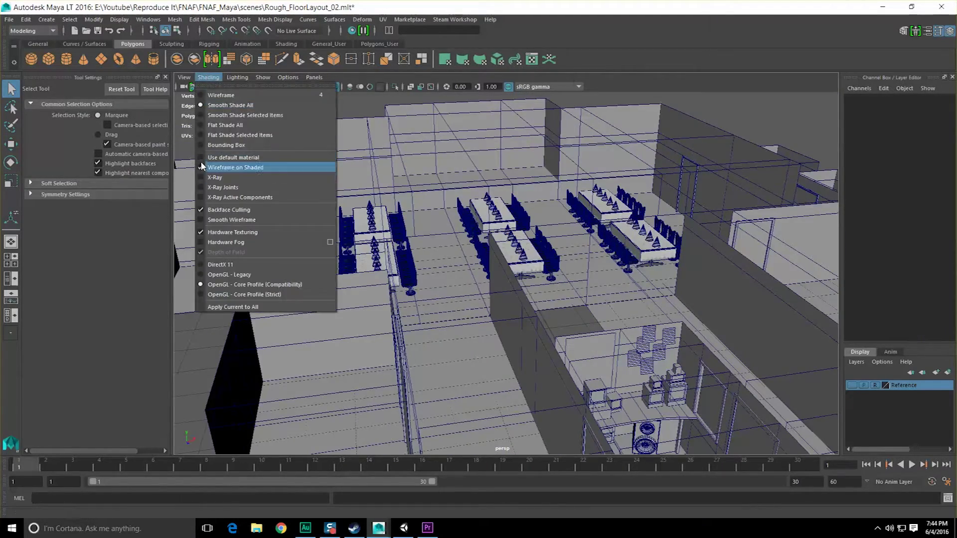
pyautogui.click(214, 167)
pyautogui.keyDown('alt'); pyautogui.moveTo(543, 252); pyautogui.dragTo(589, 242); pyautogui.keyUp('alt')
pyautogui.keyDown('alt'); pyautogui.moveTo(589, 243); pyautogui.dragTo(648, 244, button='right'); pyautogui.keyUp('alt')
pyautogui.keyDown('alt'); pyautogui.moveTo(648, 245); pyautogui.dragTo(481, 283); pyautogui.keyUp('alt')
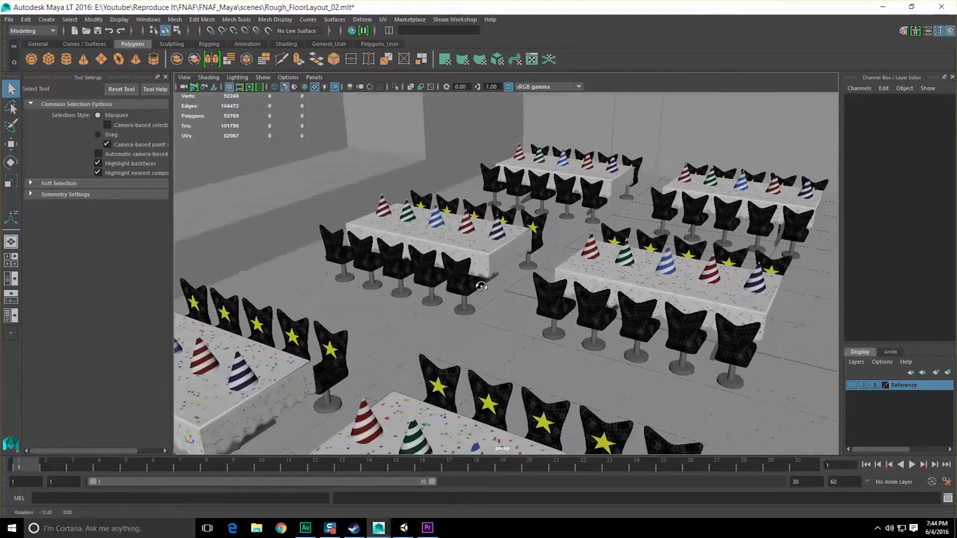
# Save the scene as a new version named Rough_FloorLayout_03.mlt
pyautogui.click(8, 18)
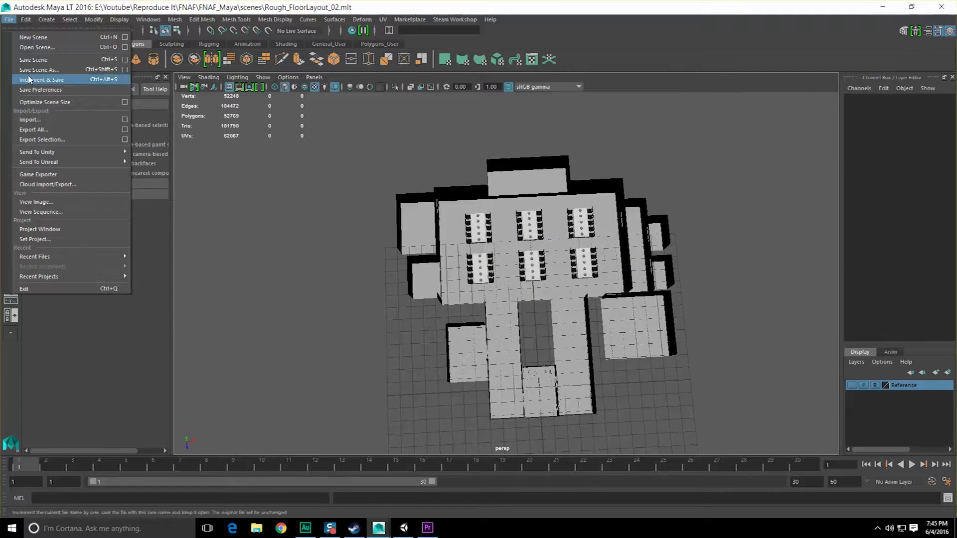
pyautogui.click(35, 70)
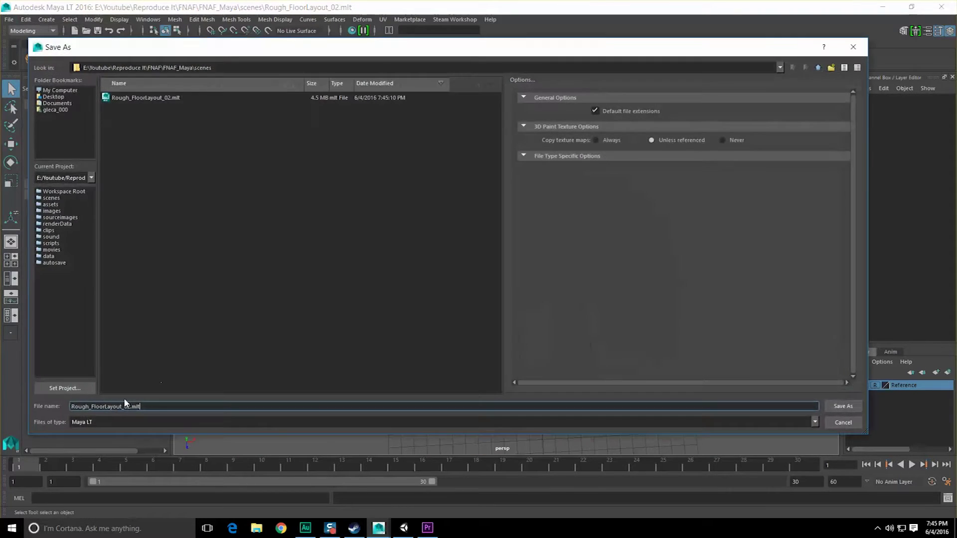
pyautogui.write('3')
pyautogui.press('Return')
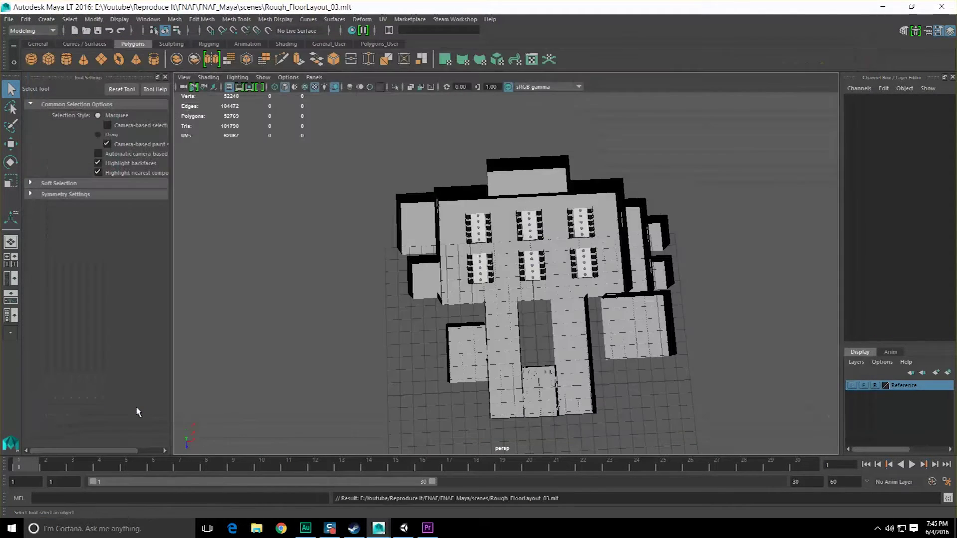
# Select the stray door border pieces lying away from the building and hide them
pyautogui.keyDown('alt'); pyautogui.moveTo(437, 299); pyautogui.dragTo(379, 309, button='right'); pyautogui.keyUp('alt')
pyautogui.keyDown('alt'); pyautogui.moveTo(406, 404); pyautogui.dragTo(412, 352, button='middle'); pyautogui.keyUp('alt')
pyautogui.click(448, 381)
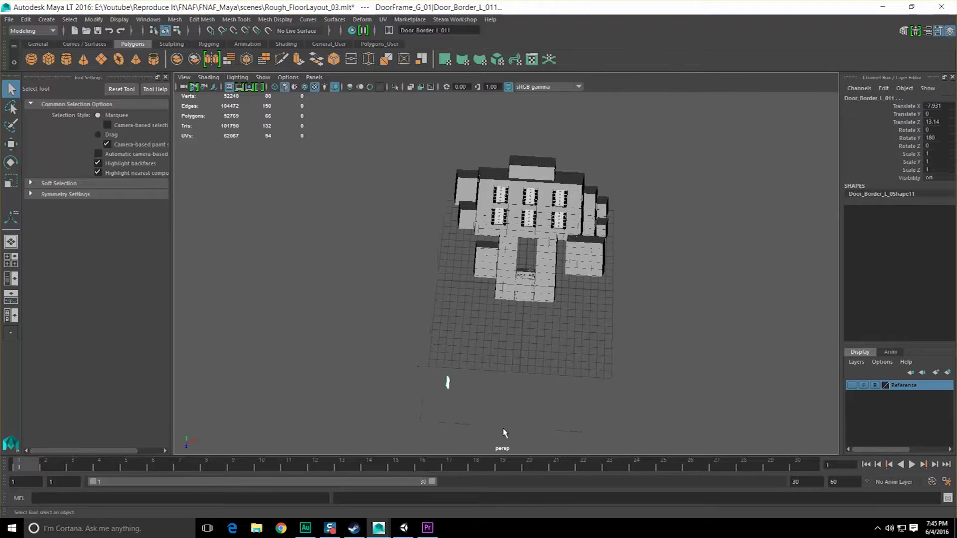
pyautogui.scroll(2, 503, 432)
pyautogui.hotkey('ctrl', 'h')
# Select the whole building with its party tables and send the selection to Unity, overwriting Building_01.fbx in the FBX folder
pyautogui.scroll(4, 517, 314)
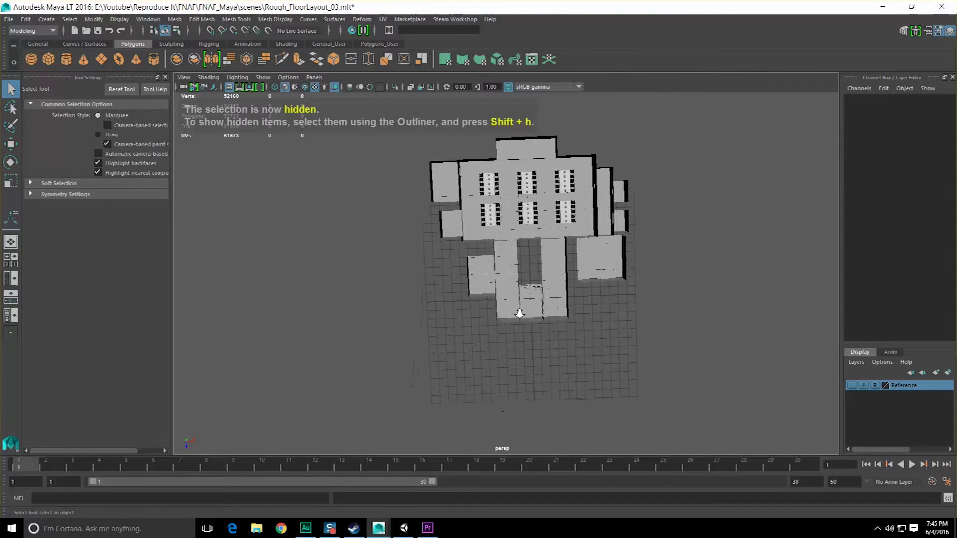
pyautogui.keyDown('alt'); pyautogui.moveTo(411, 201); pyautogui.dragTo(414, 216, button='middle'); pyautogui.keyUp('alt')
pyautogui.scroll(-2, 413, 217)
pyautogui.keyDown('alt'); pyautogui.moveTo(449, 279); pyautogui.dragTo(500, 250); pyautogui.keyUp('alt')
pyautogui.moveTo(338, 121); pyautogui.dragTo(661, 343)
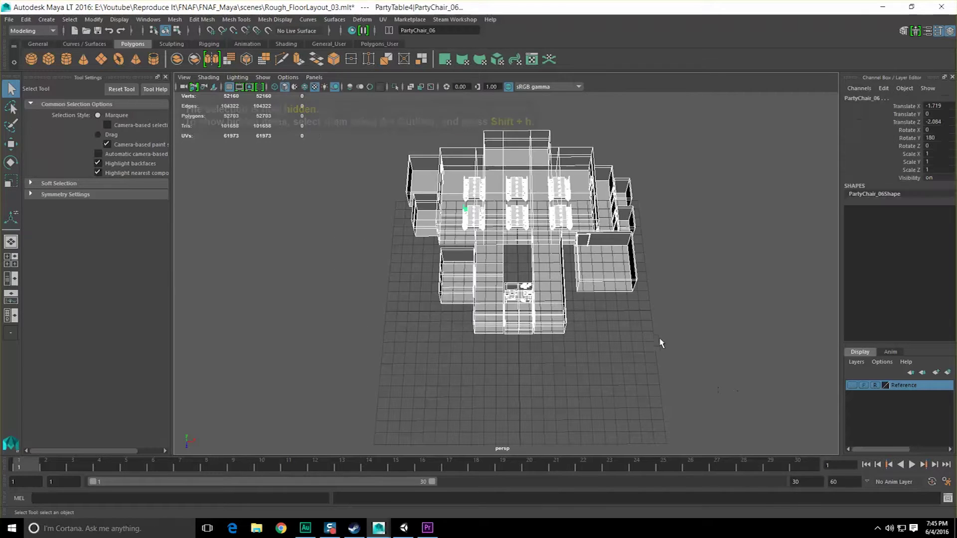
pyautogui.click(5, 20)
pyautogui.moveTo(94, 152)
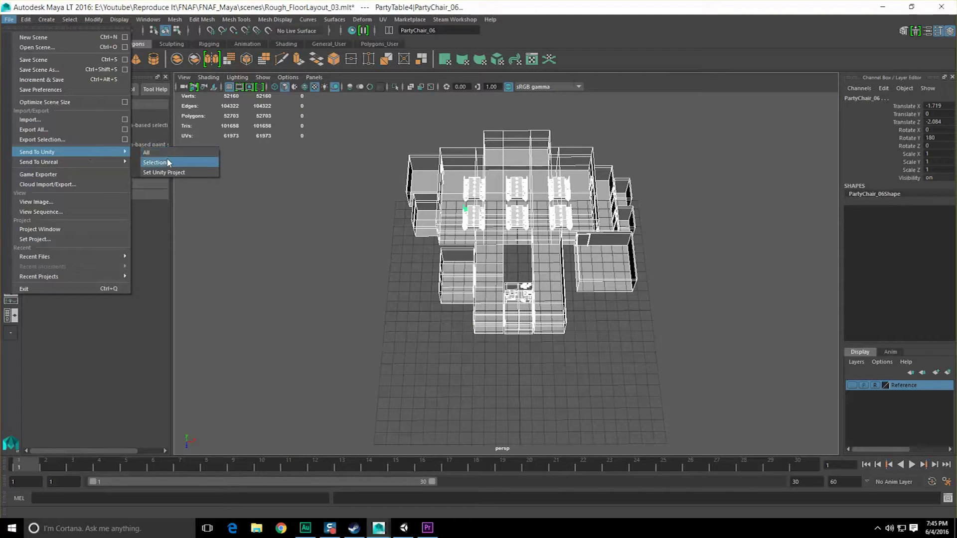
pyautogui.click(166, 163)
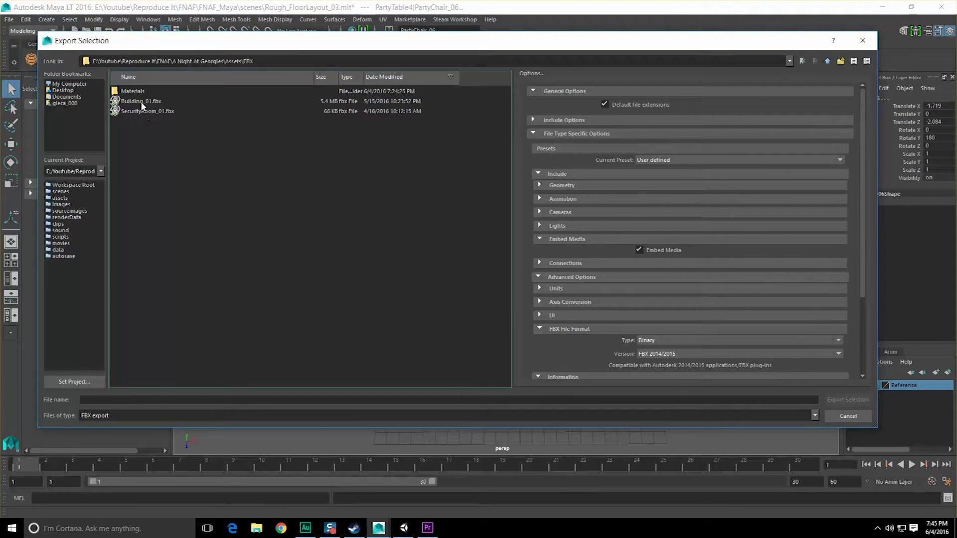
pyautogui.doubleClick(145, 101)
pyautogui.click(447, 249)
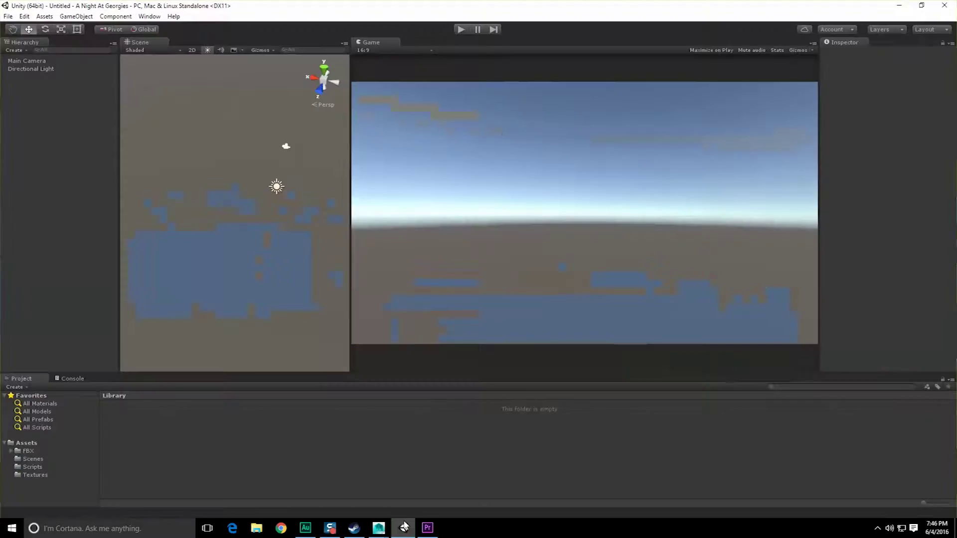
# In Unity, open the Test_BuildingTest_01 scene from the project's Scenes folder
pyautogui.click(33, 459)
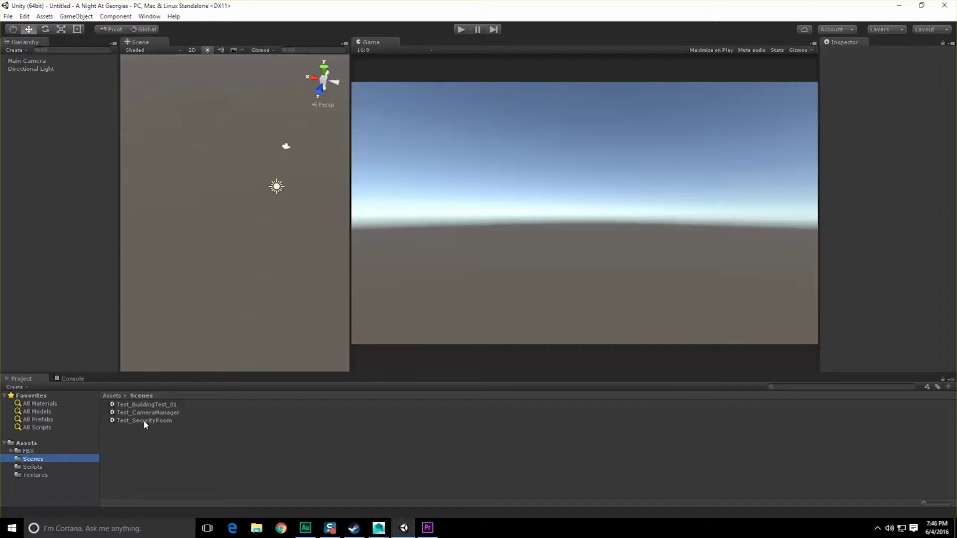
pyautogui.doubleClick(146, 405)
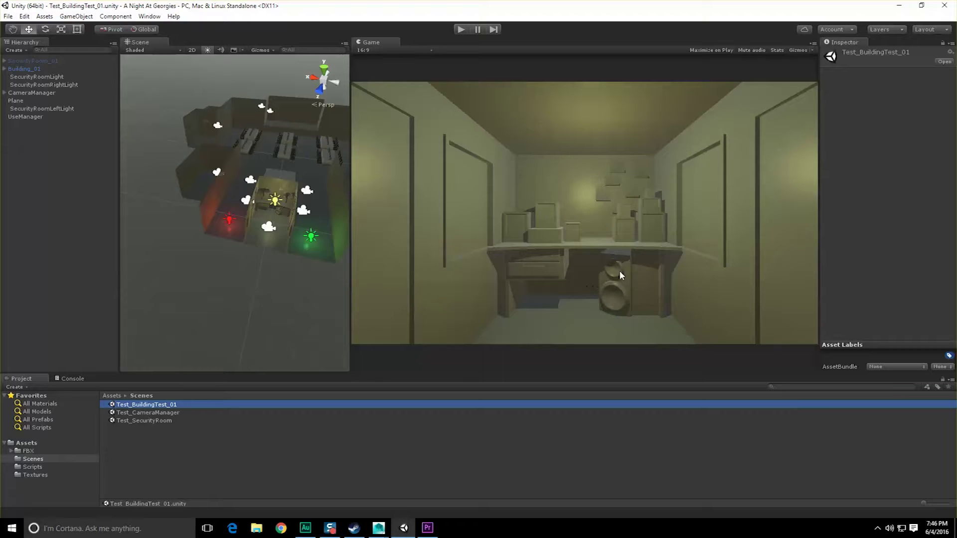
pyautogui.click(654, 273)
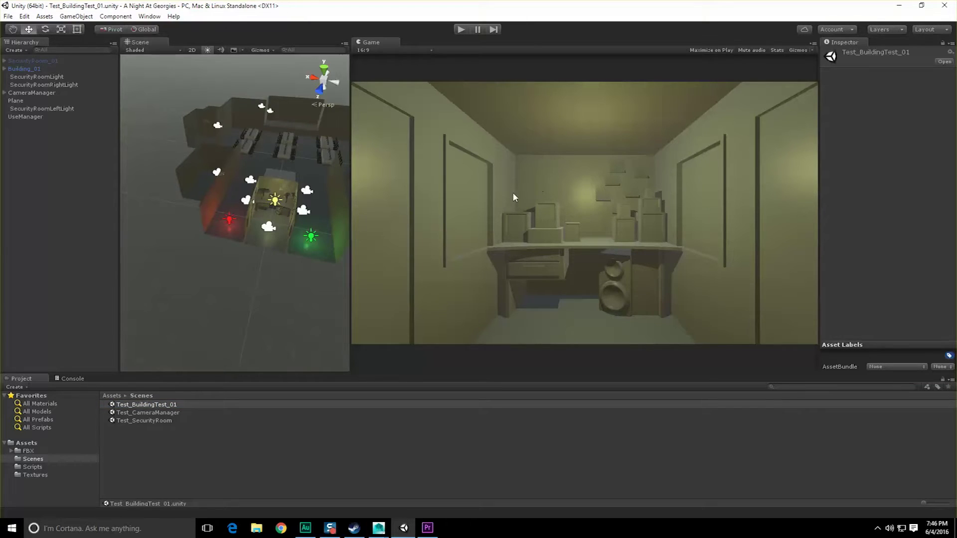
# Examine the imported party tables in the building's central room from several angles in the scene view
pyautogui.keyDown('alt'); pyautogui.moveTo(278, 168); pyautogui.dragTo(266, 210); pyautogui.keyUp('alt')
pyautogui.scroll(10, 265, 210)
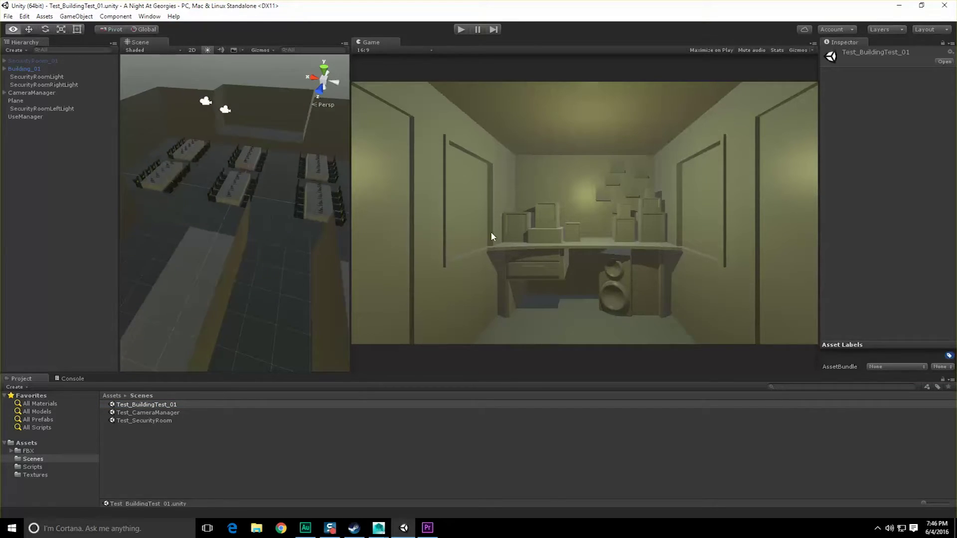
pyautogui.scroll(-10, 236, 175)
pyautogui.keyDown('alt'); pyautogui.moveTo(236, 175); pyautogui.dragTo(265, 205); pyautogui.keyUp('alt')
pyautogui.scroll(15, 264, 217)
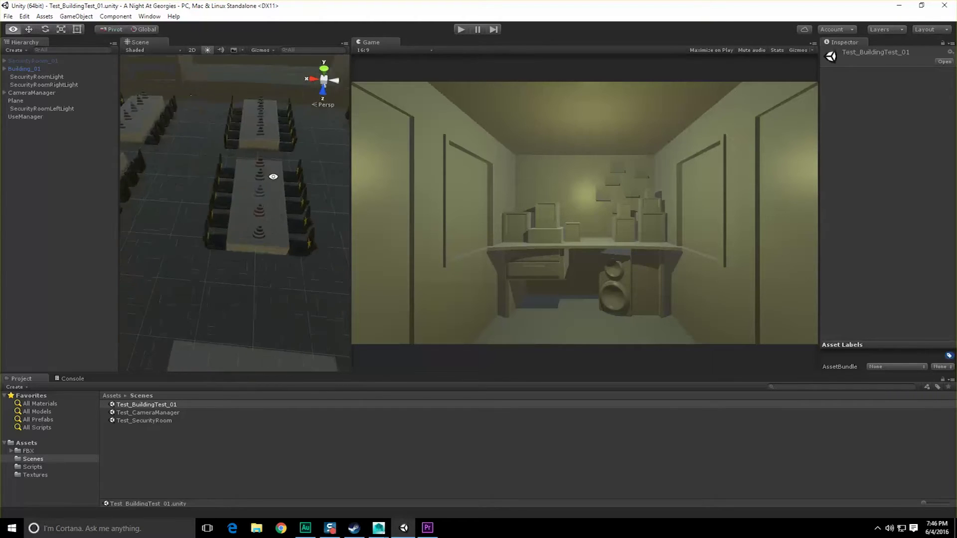
pyautogui.moveTo(274, 176); pyautogui.dragTo(263, 206, button='right')
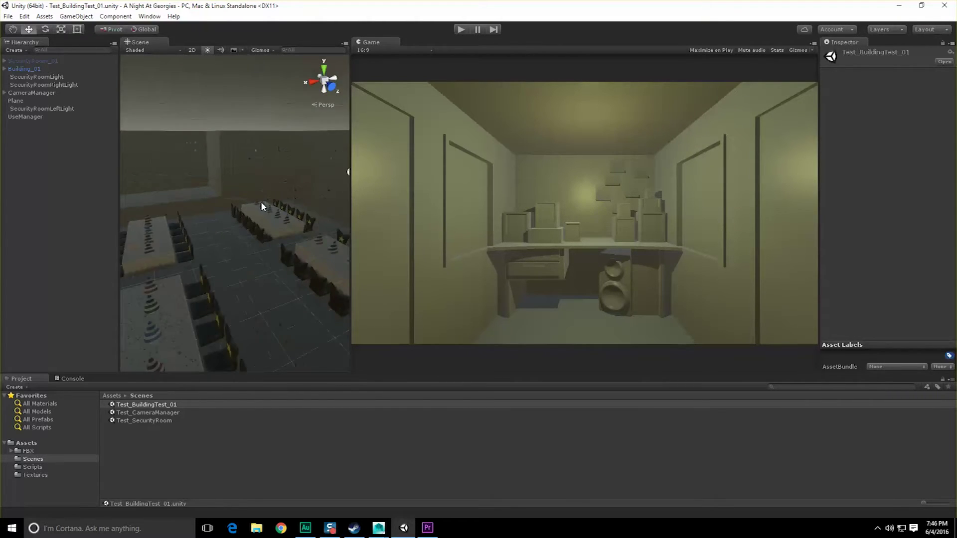
pyautogui.keyDown('alt'); pyautogui.moveTo(262, 202); pyautogui.dragTo(281, 189); pyautogui.keyUp('alt')
pyautogui.moveTo(281, 189); pyautogui.dragTo(256, 236, button='middle')
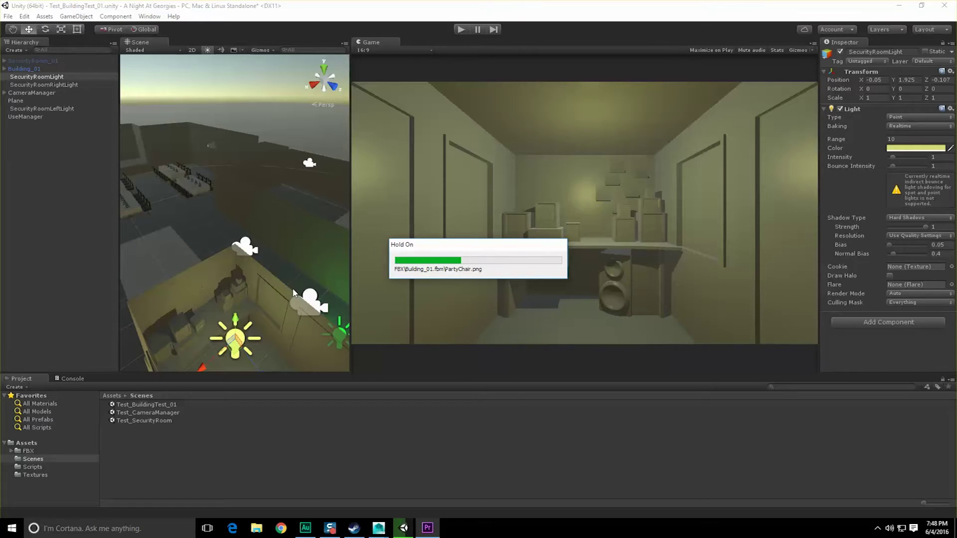
# Raise SecurityRoomLight to about Y 2.15 and shift it slightly along Z within the security room
pyautogui.keyDown('alt'); pyautogui.moveTo(274, 295); pyautogui.dragTo(229, 171); pyautogui.keyUp('alt')
pyautogui.moveTo(222, 121); pyautogui.dragTo(224, 111)
pyautogui.moveTo(225, 113); pyautogui.dragTo(227, 152, button='middle')
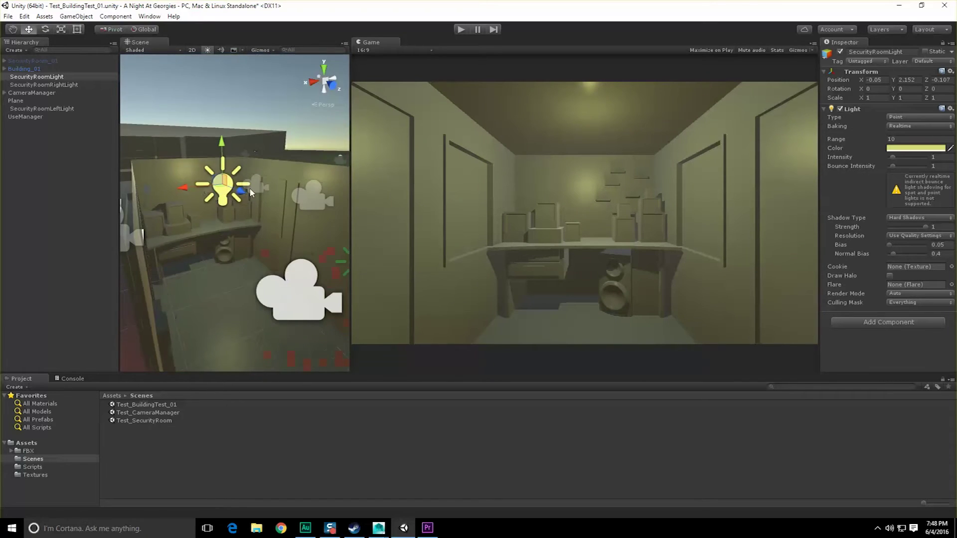
pyautogui.moveTo(241, 194); pyautogui.dragTo(249, 196)
# Deselect the security room light and save the building test scene
pyautogui.click(301, 105)
pyautogui.scroll(-3, 301, 120)
pyautogui.hotkey('ctrl', 's')
# Run the building test scene in play mode to check the party tables through the game camera
pyautogui.moveTo(232, 220); pyautogui.dragTo(233, 220, button='middle')
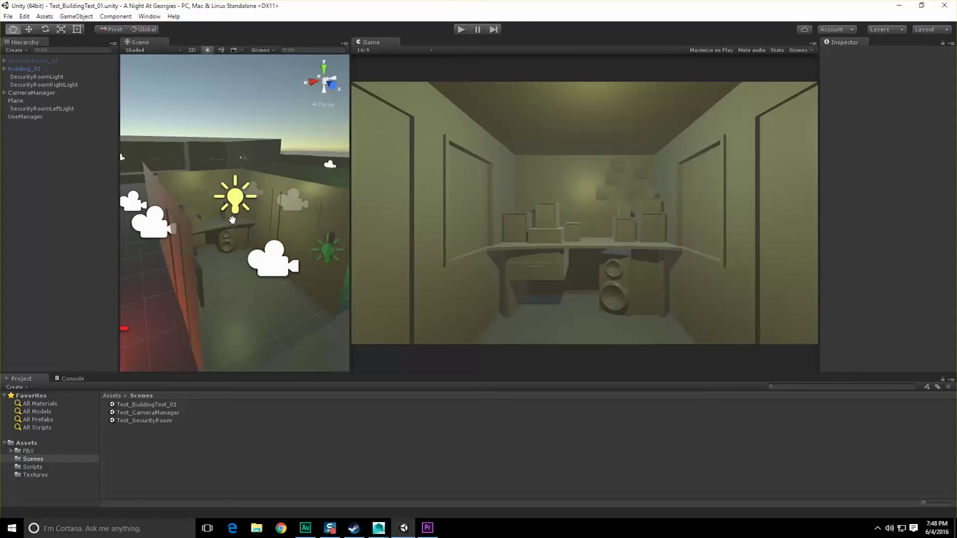
pyautogui.keyDown('alt'); pyautogui.moveTo(232, 219); pyautogui.dragTo(253, 224); pyautogui.keyUp('alt')
pyautogui.moveTo(337, 529)
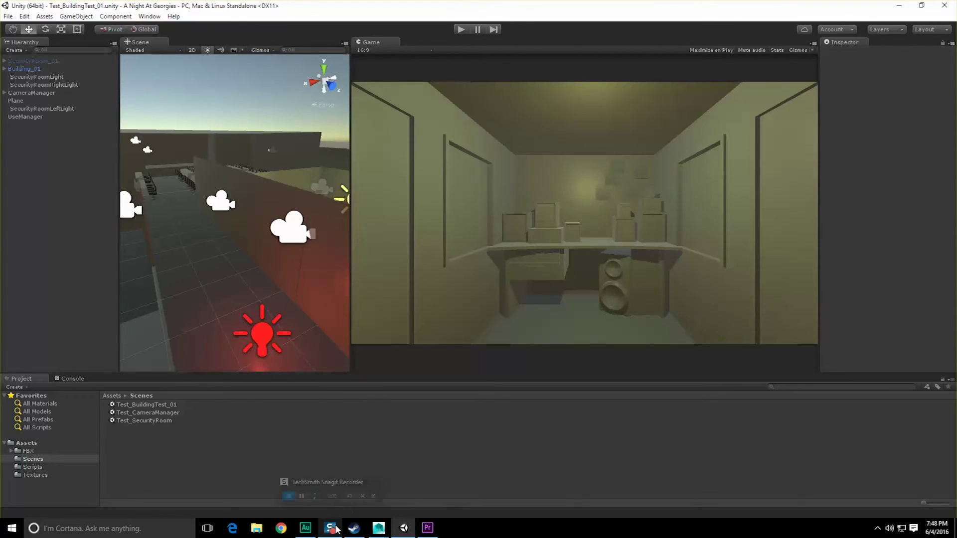
pyautogui.click(462, 29)
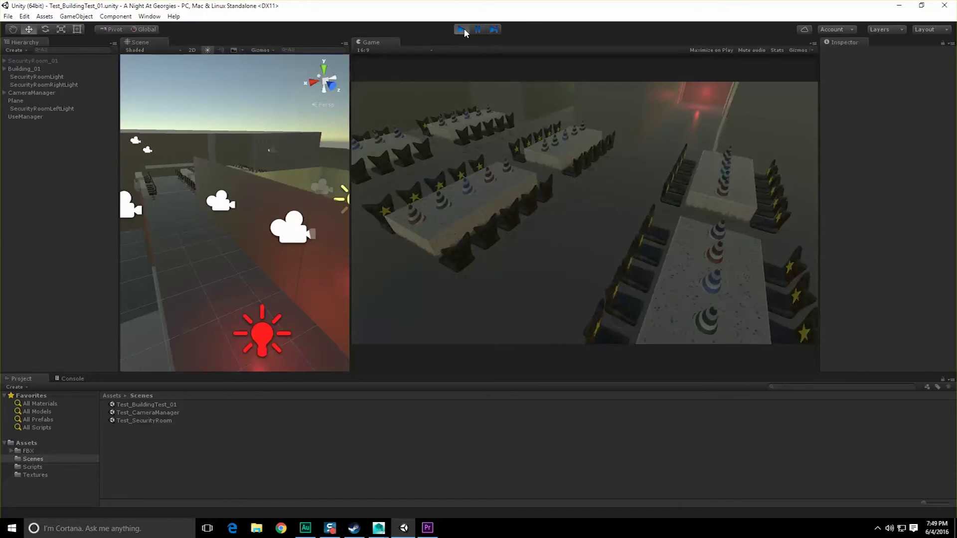